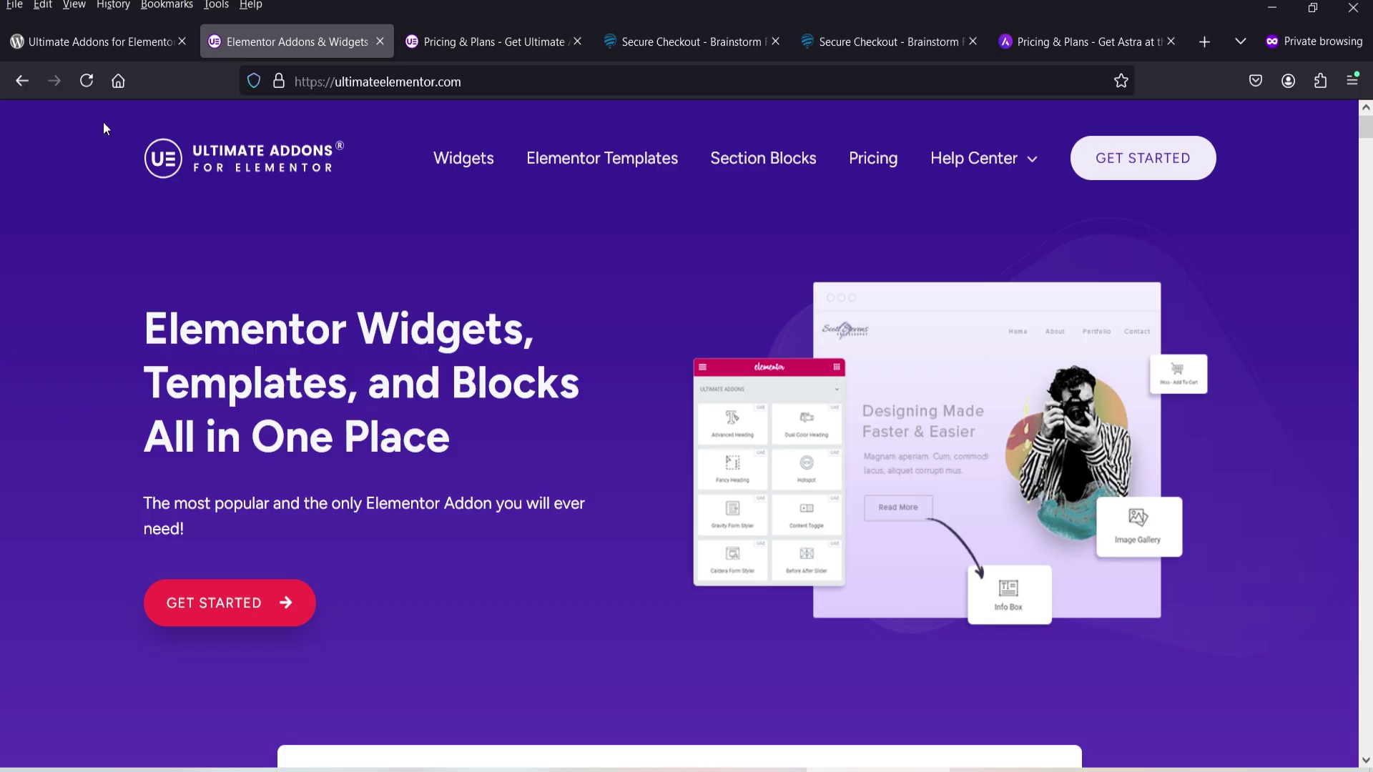
Step: Review the Ultimate Addons for Elementor wordpress.org page details, then switch to the ultimateelementor.com homepage
click(114, 34)
scroll(47, 375, down, 3)
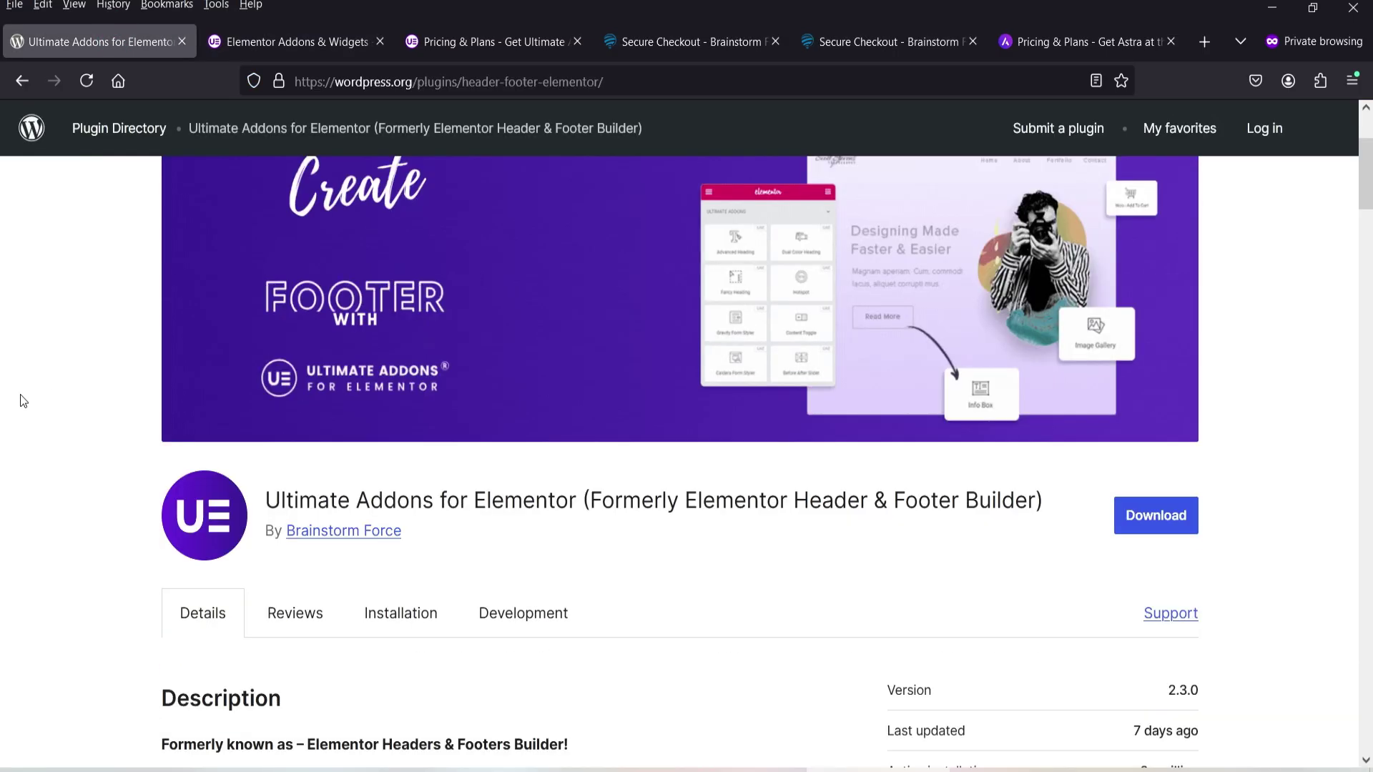
scroll(18, 399, down, 3)
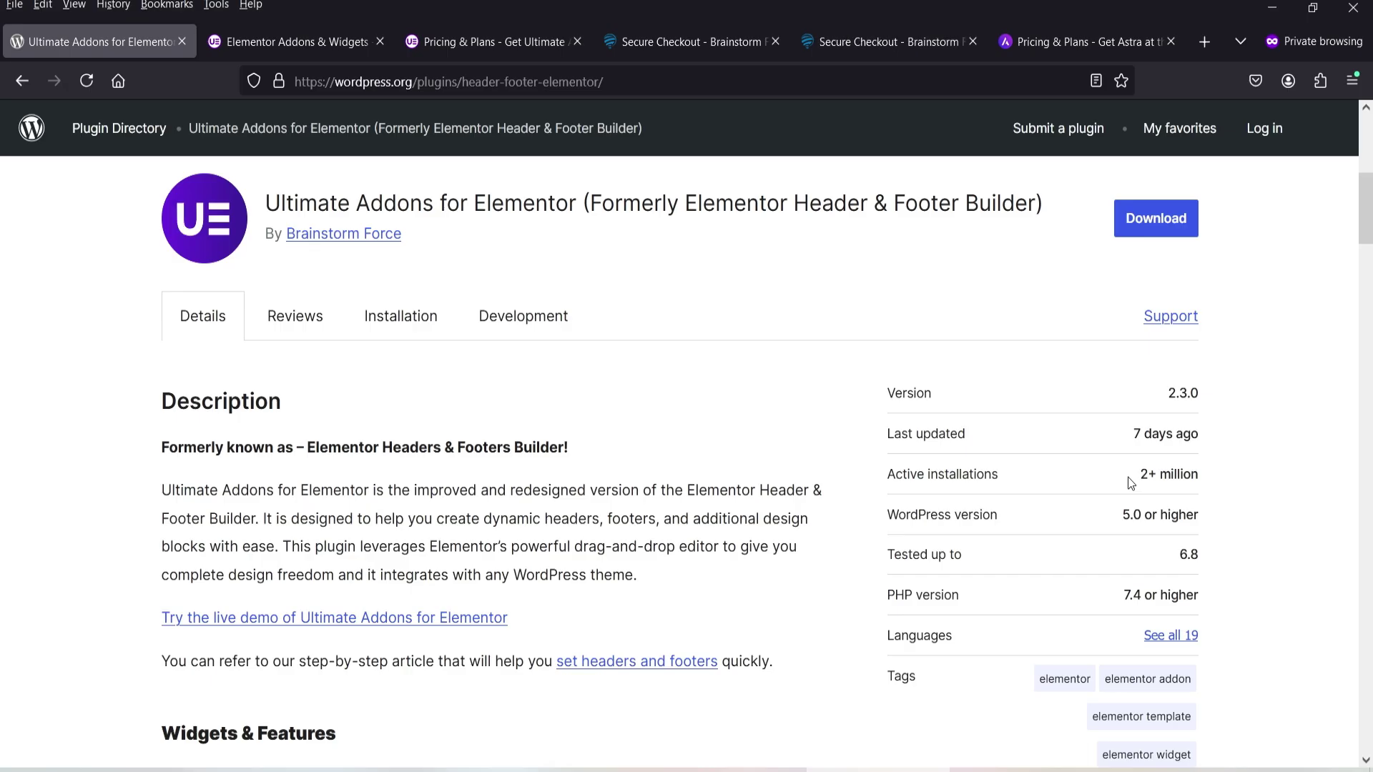
click(295, 46)
Step: Look over the homepage toolkit section, then view the three Pricing & Plans options
scroll(205, 405, down, 10)
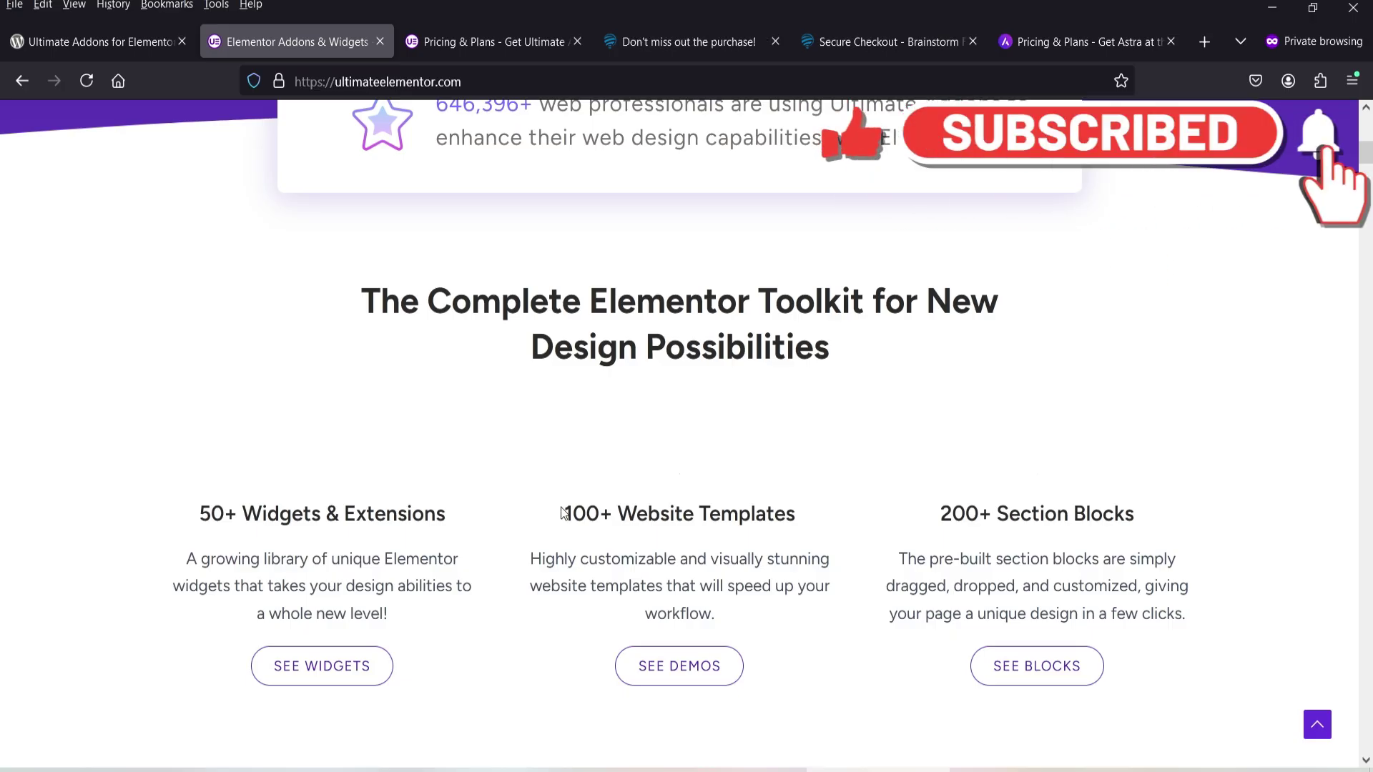
scroll(943, 542, up, 5)
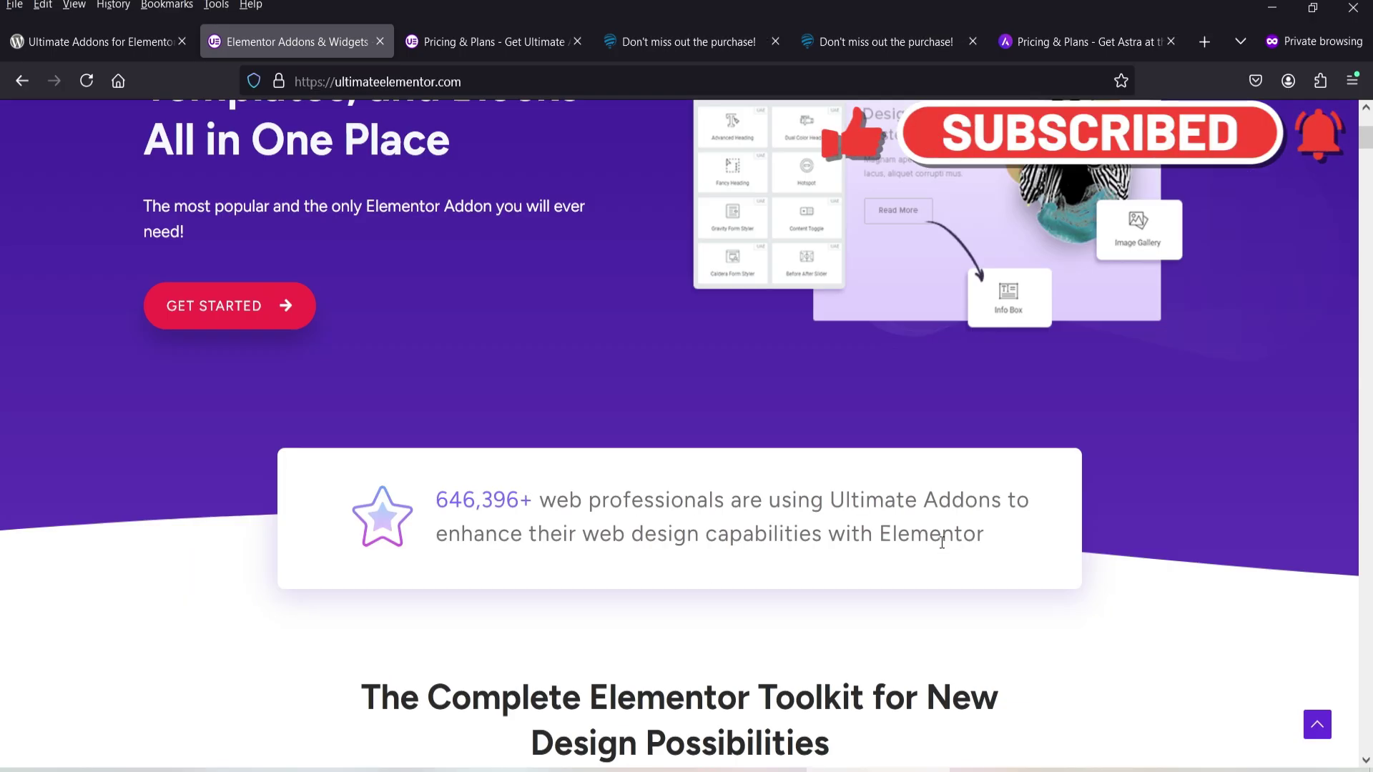
scroll(943, 542, up, 4)
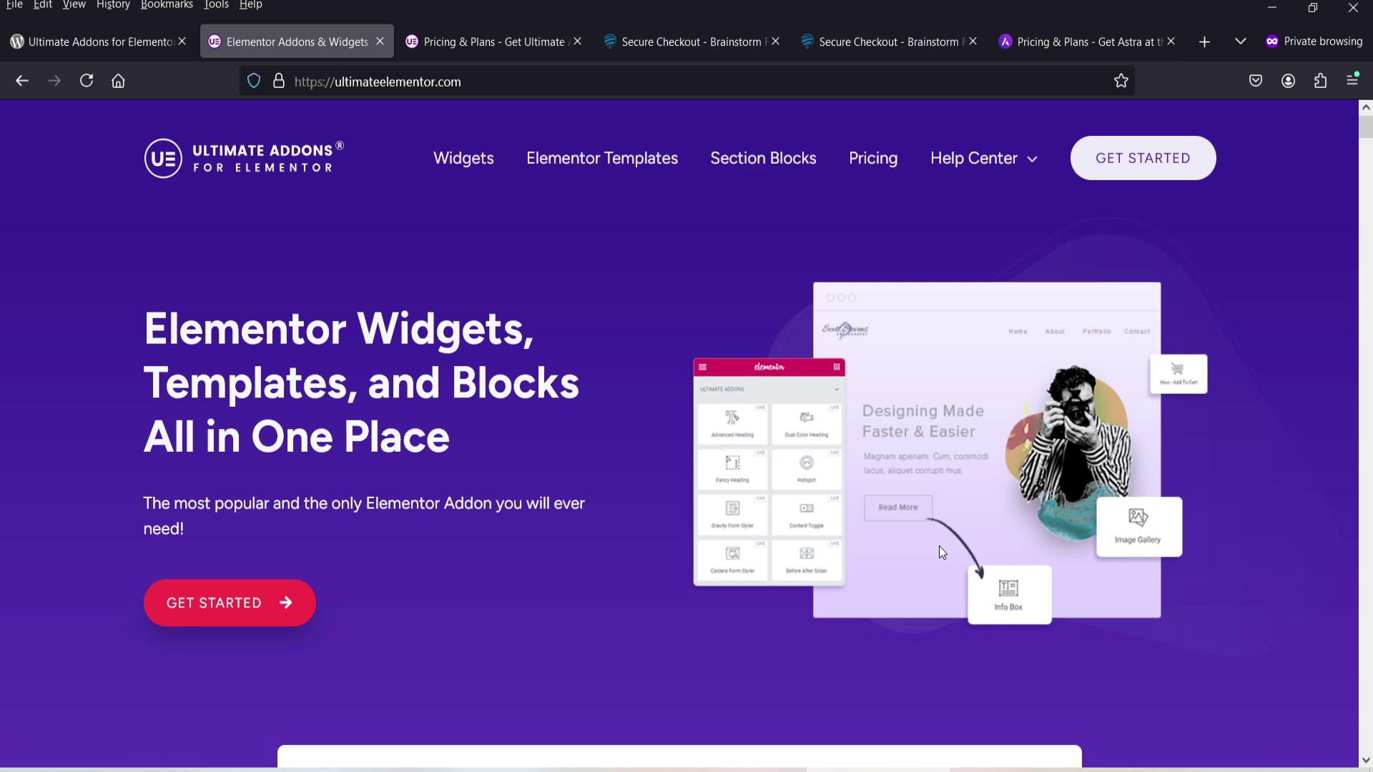
click(478, 40)
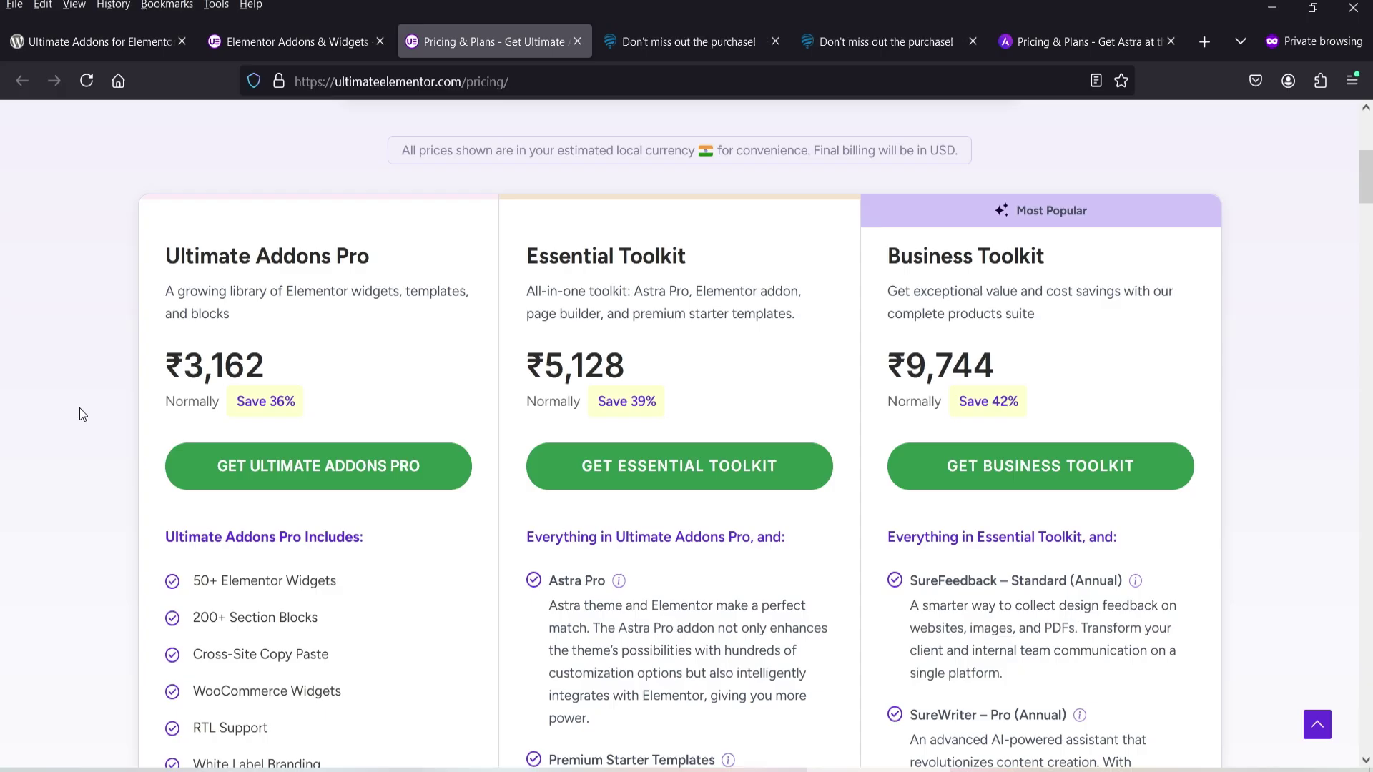
key(ctrl+Tab)
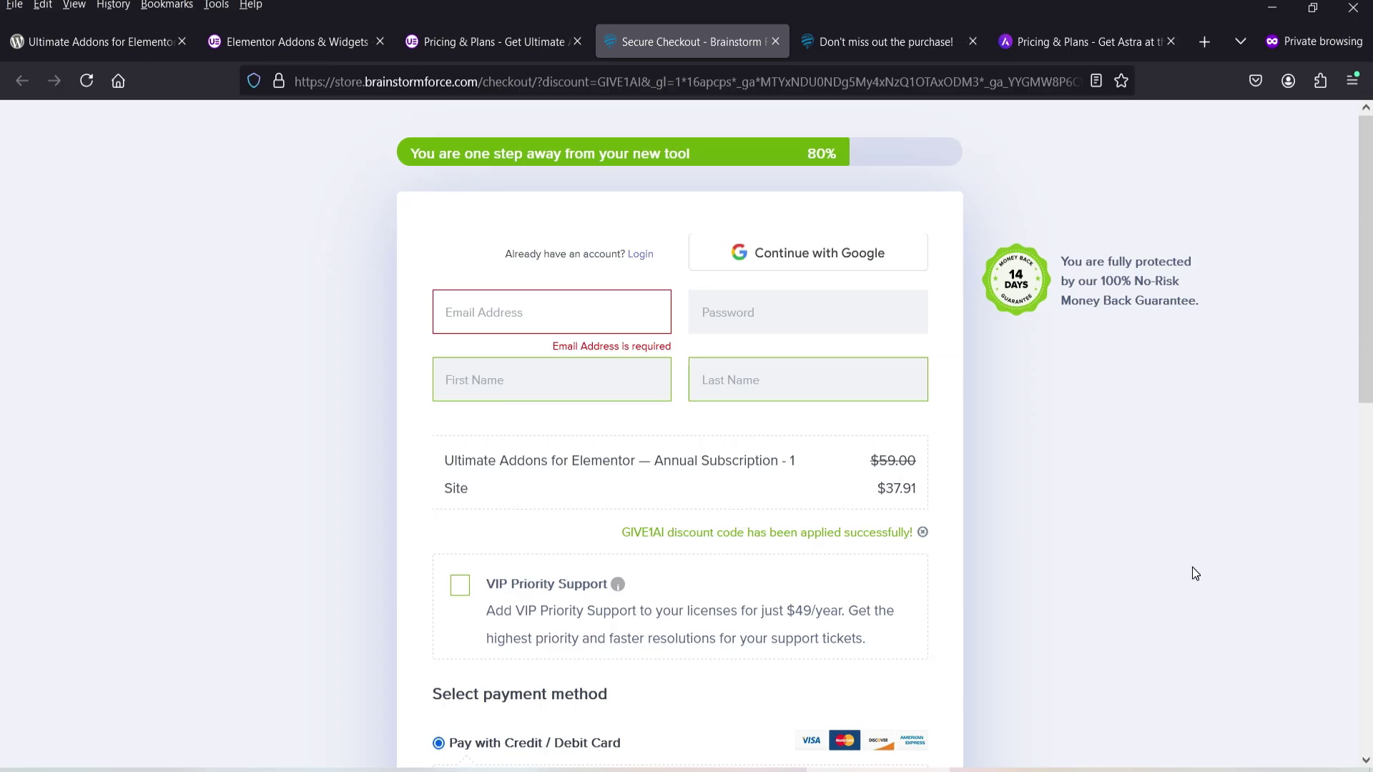
click(463, 45)
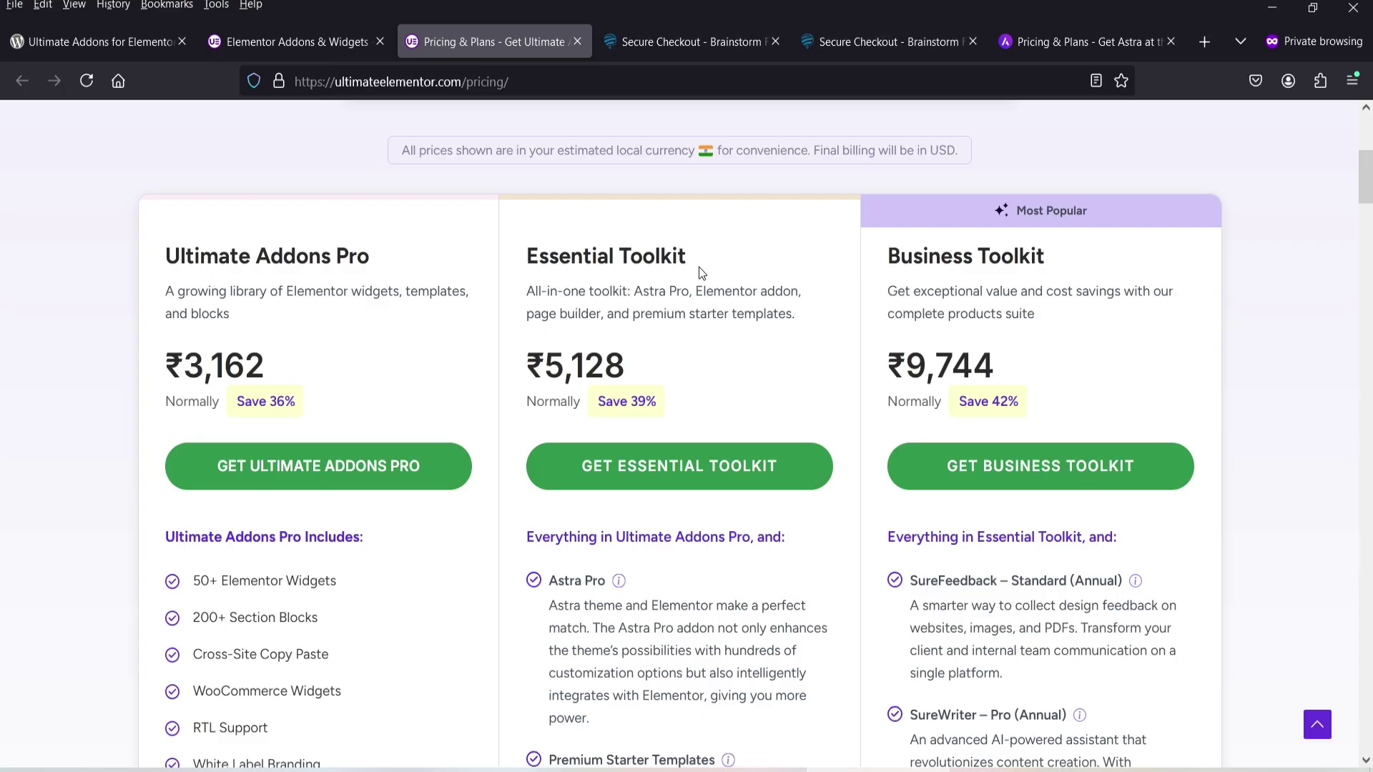
drag(167, 255, 387, 256)
click(588, 315)
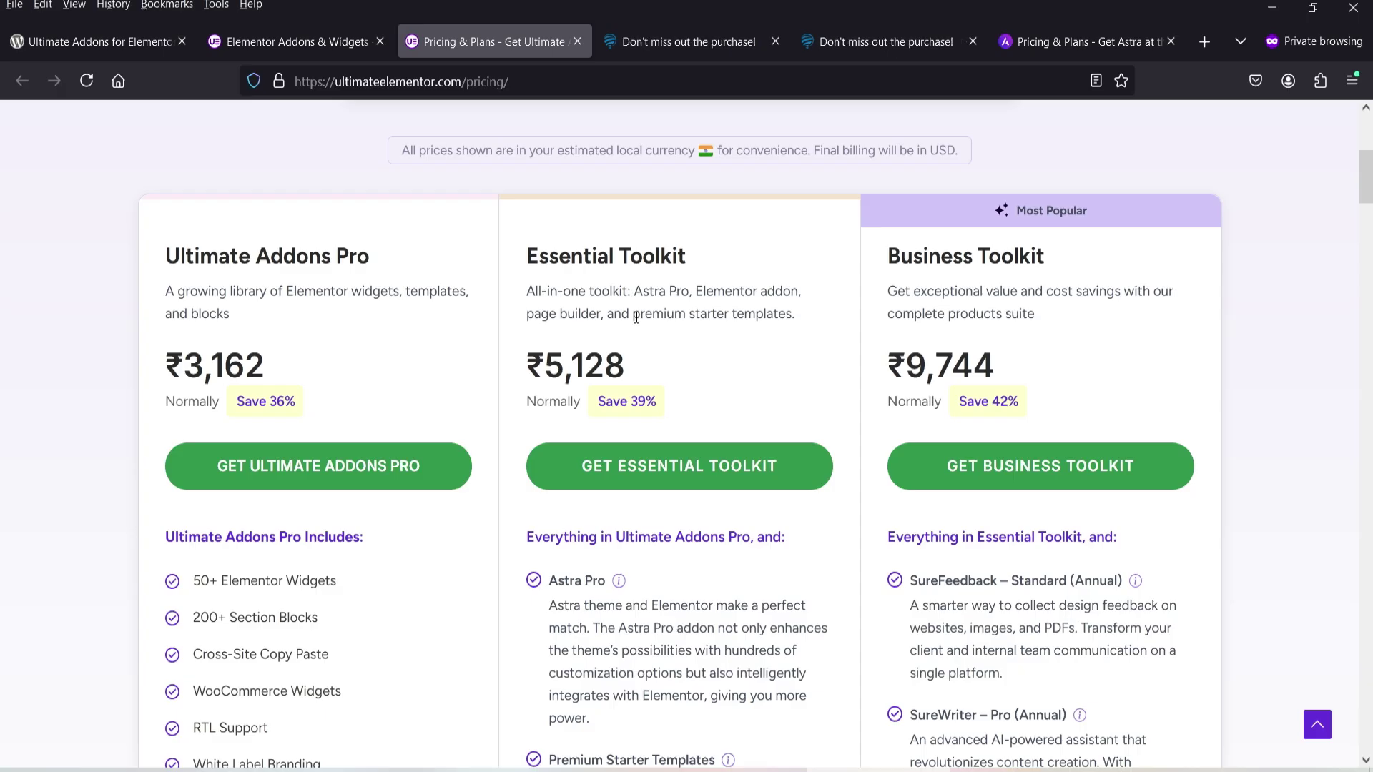
scroll(754, 317, down, 2)
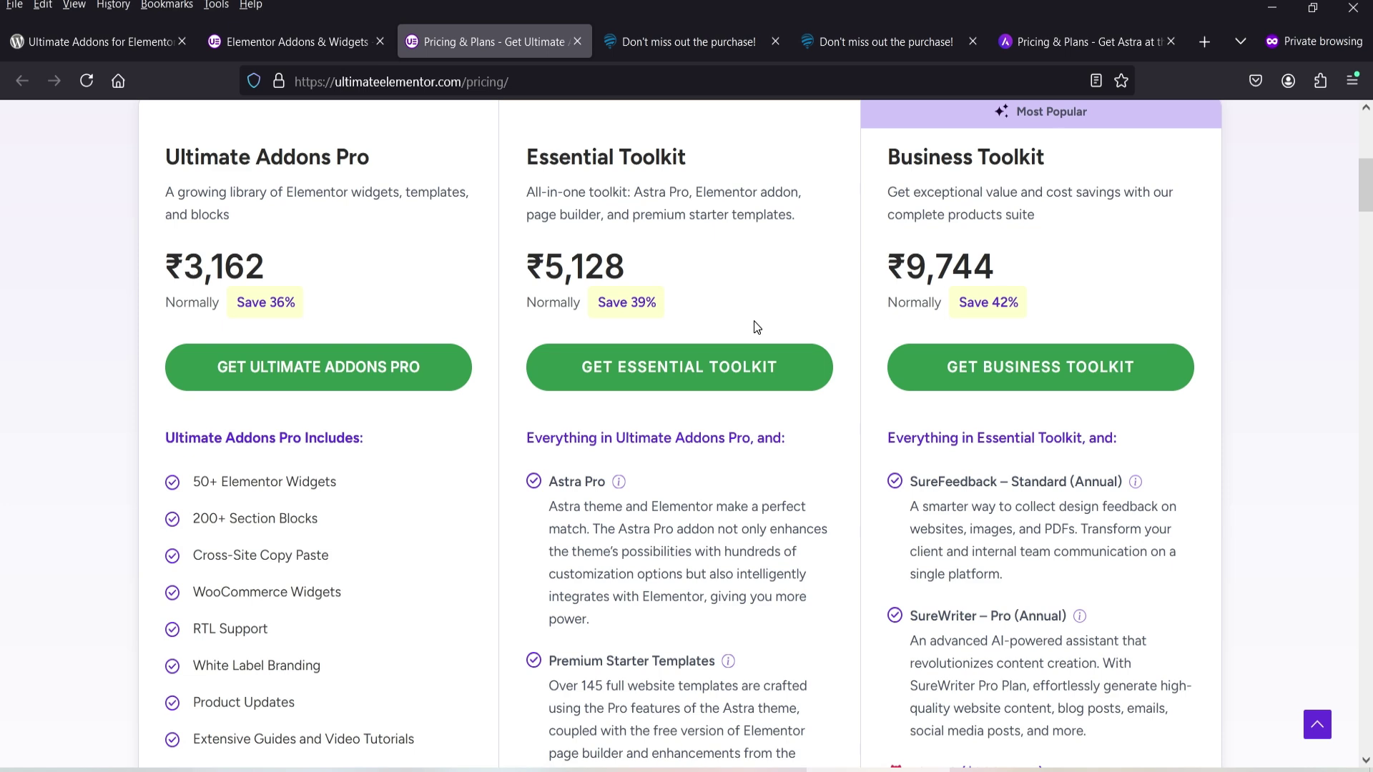
scroll(756, 327, up, 4)
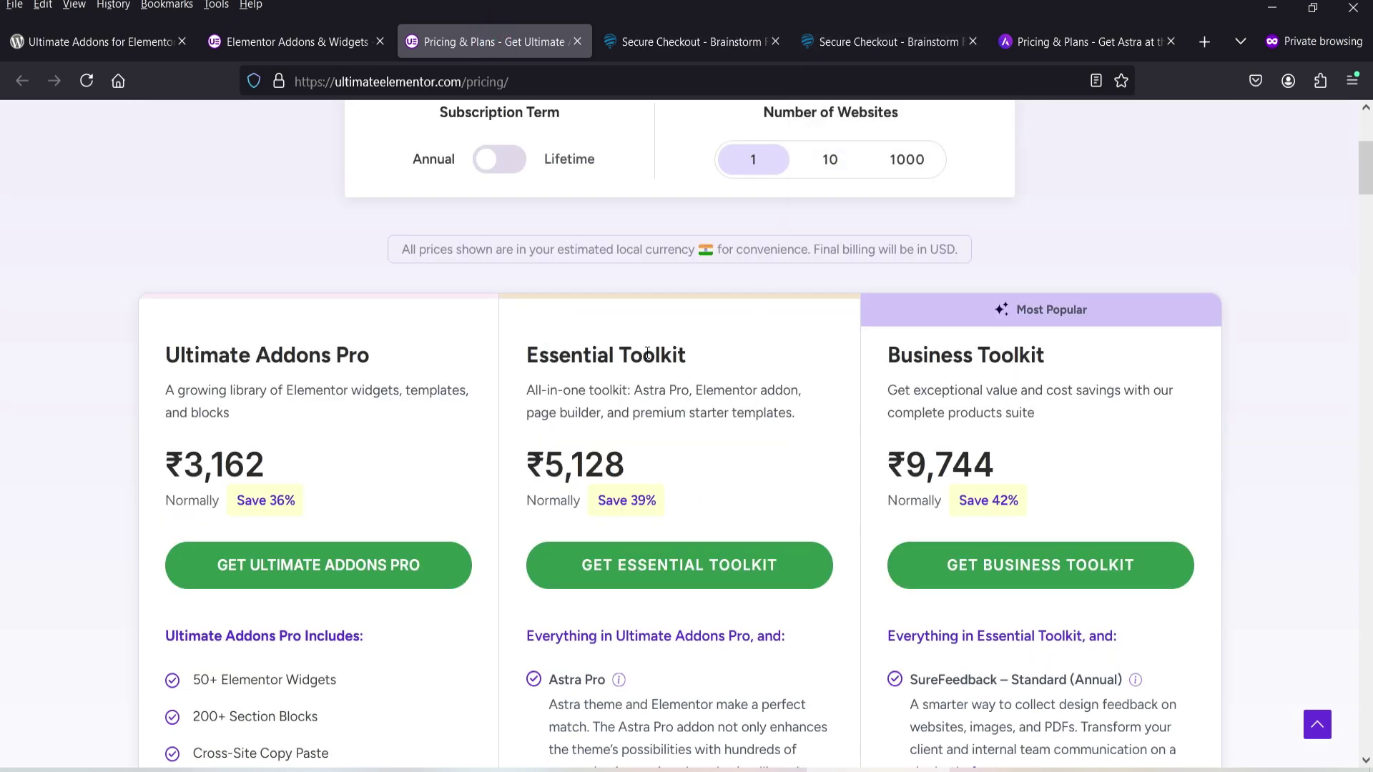
click(856, 45)
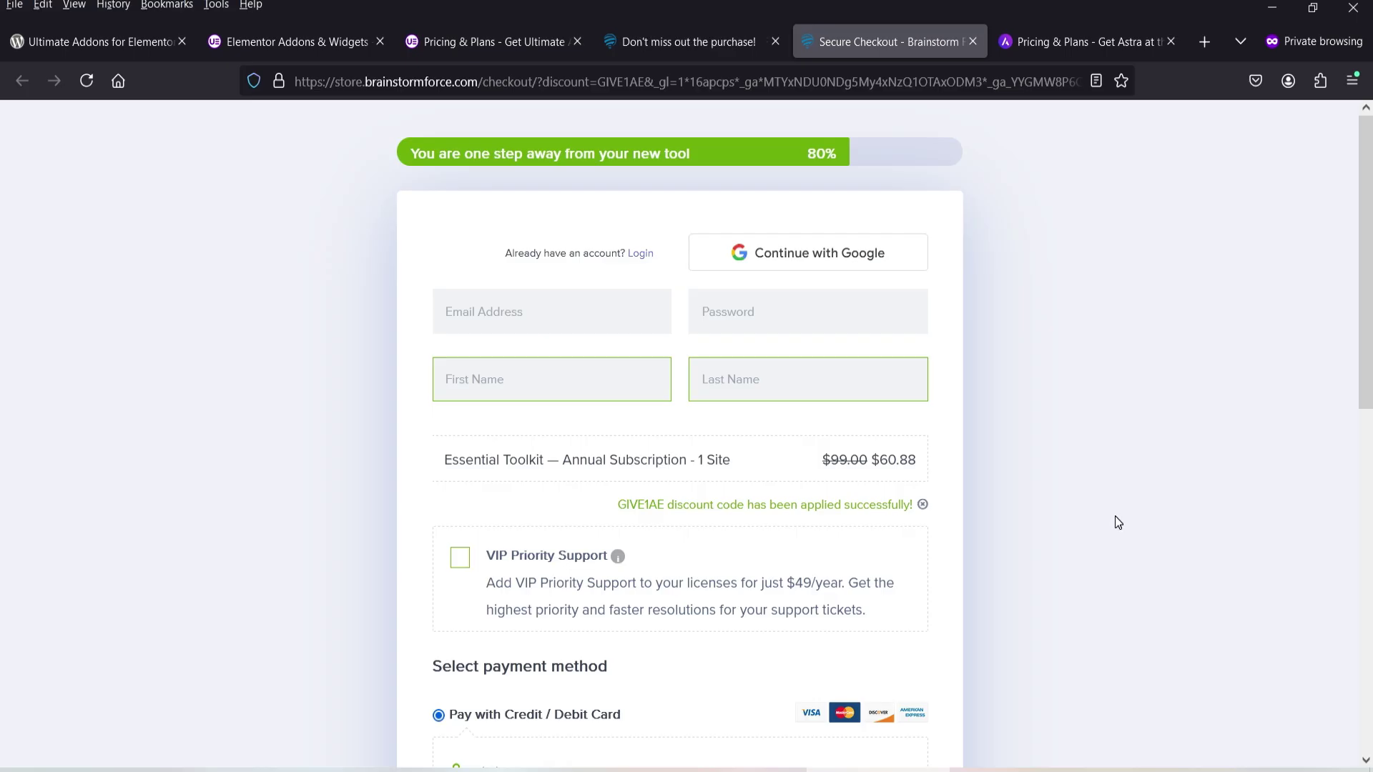
key(ctrl+shift+Tab)
key(ctrl+shift+Tab)
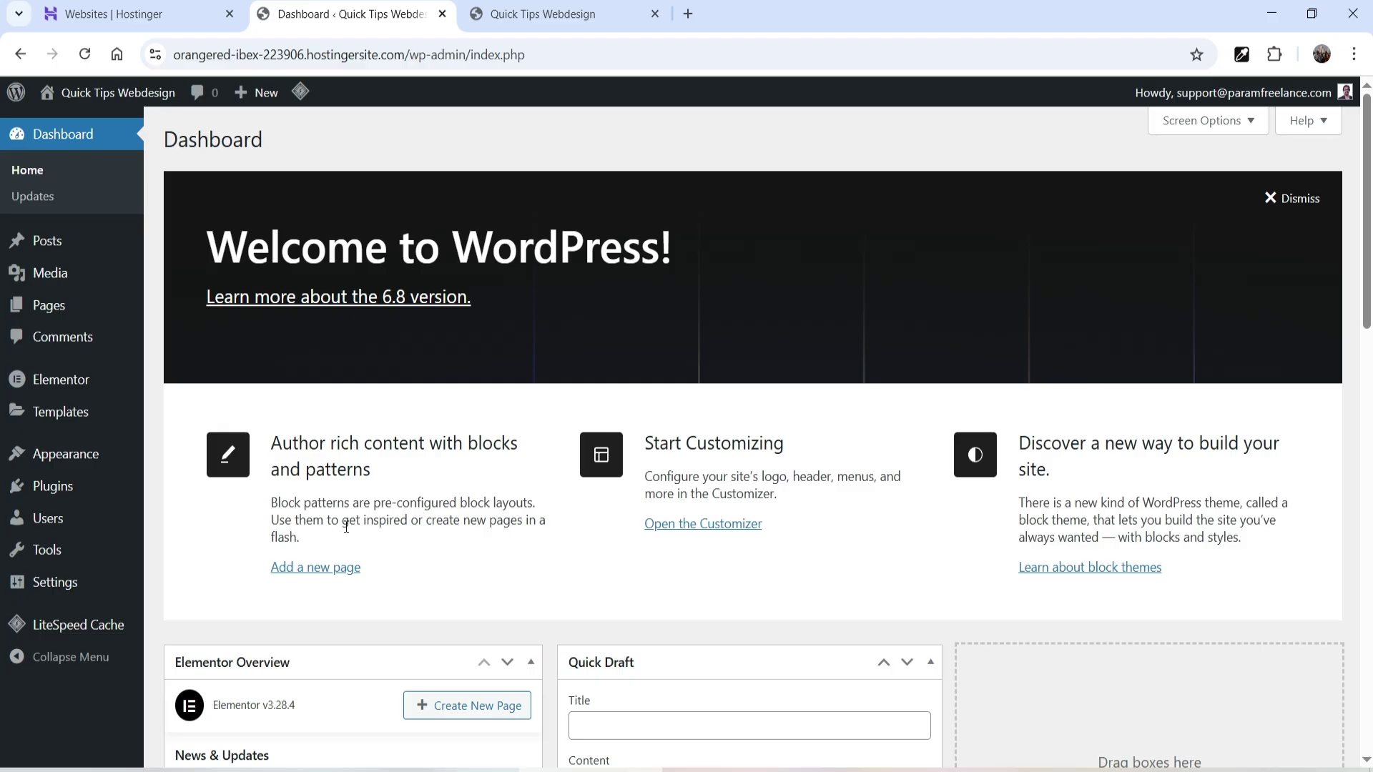
Step: Check installed themes and plugins, then inspect the front page's title and 'All rights reserved' text
click(91, 455)
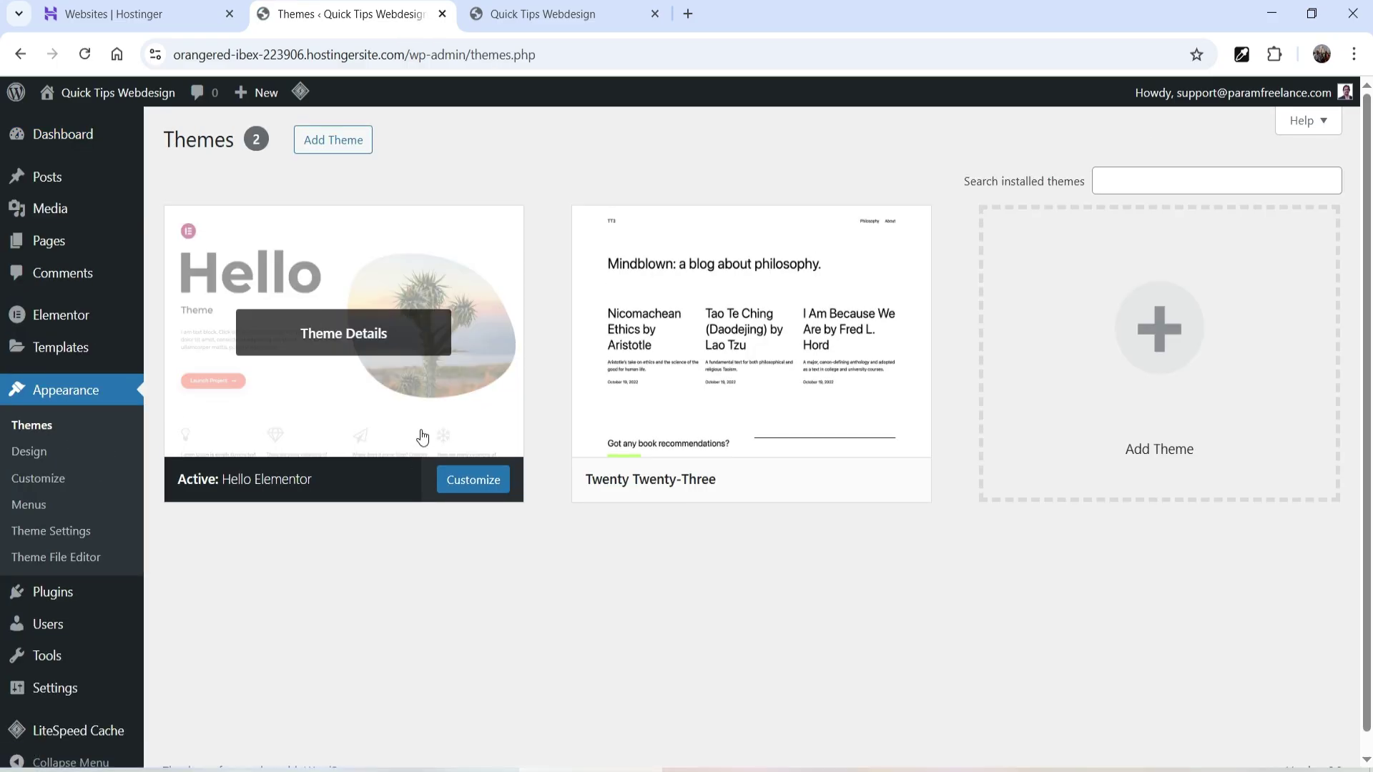
click(48, 601)
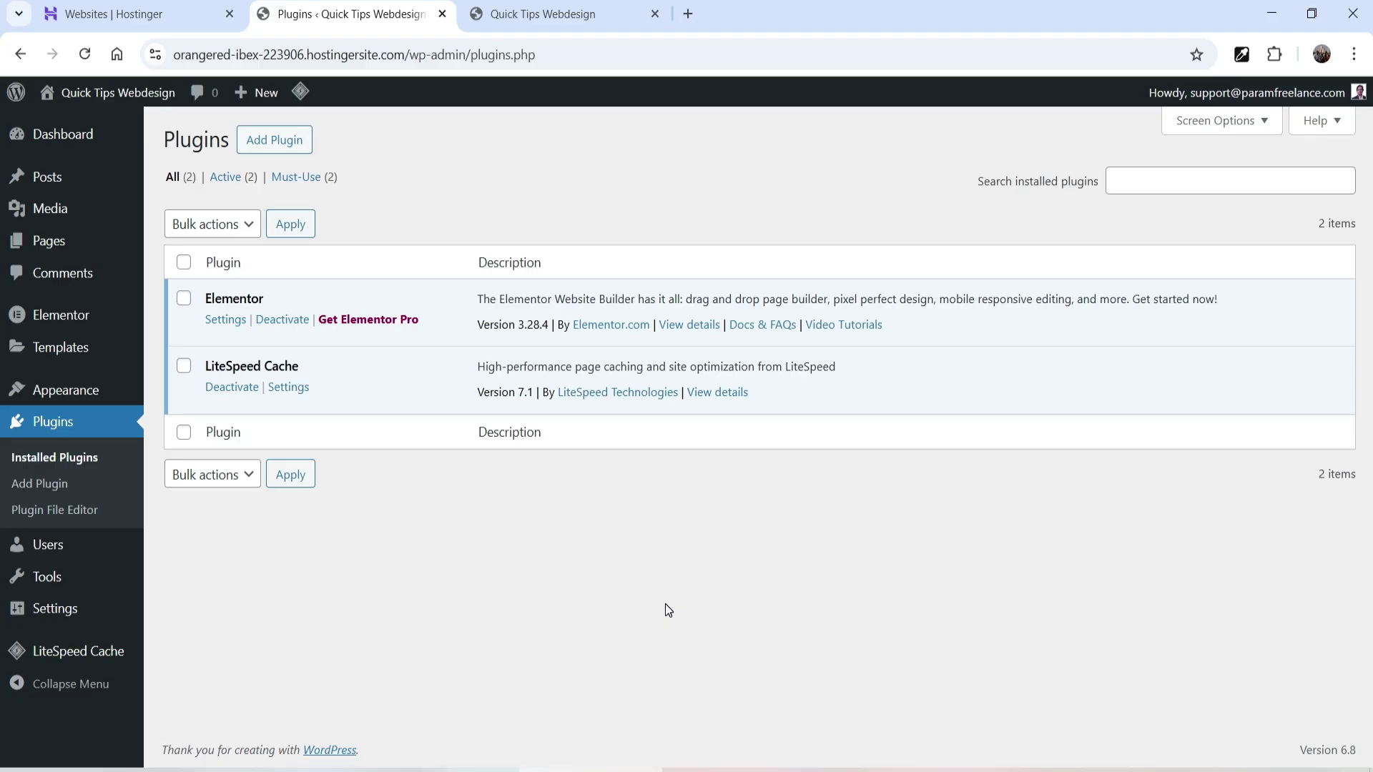
click(543, 14)
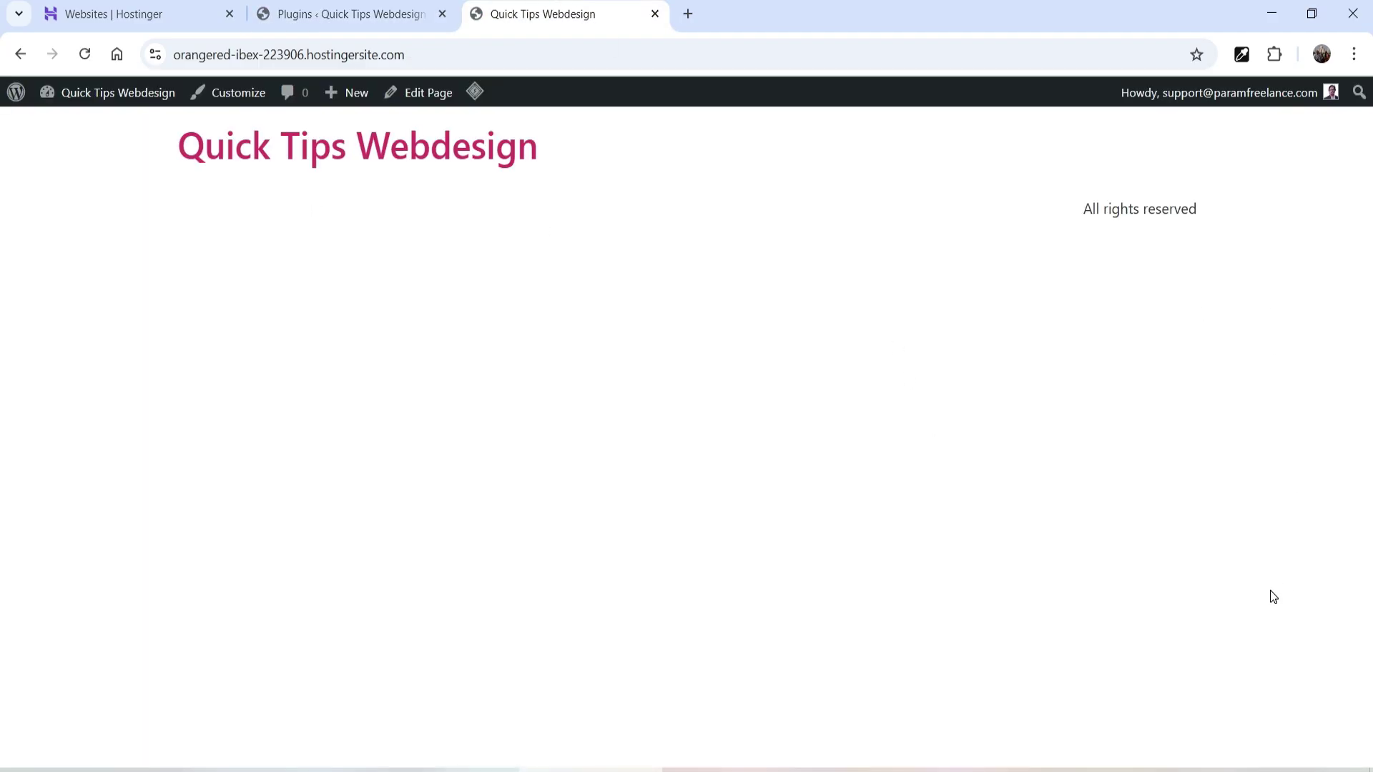
drag(149, 148, 595, 166)
click(595, 166)
drag(1066, 205, 1198, 331)
click(1199, 331)
drag(1067, 211, 1216, 310)
click(1216, 310)
click(329, 13)
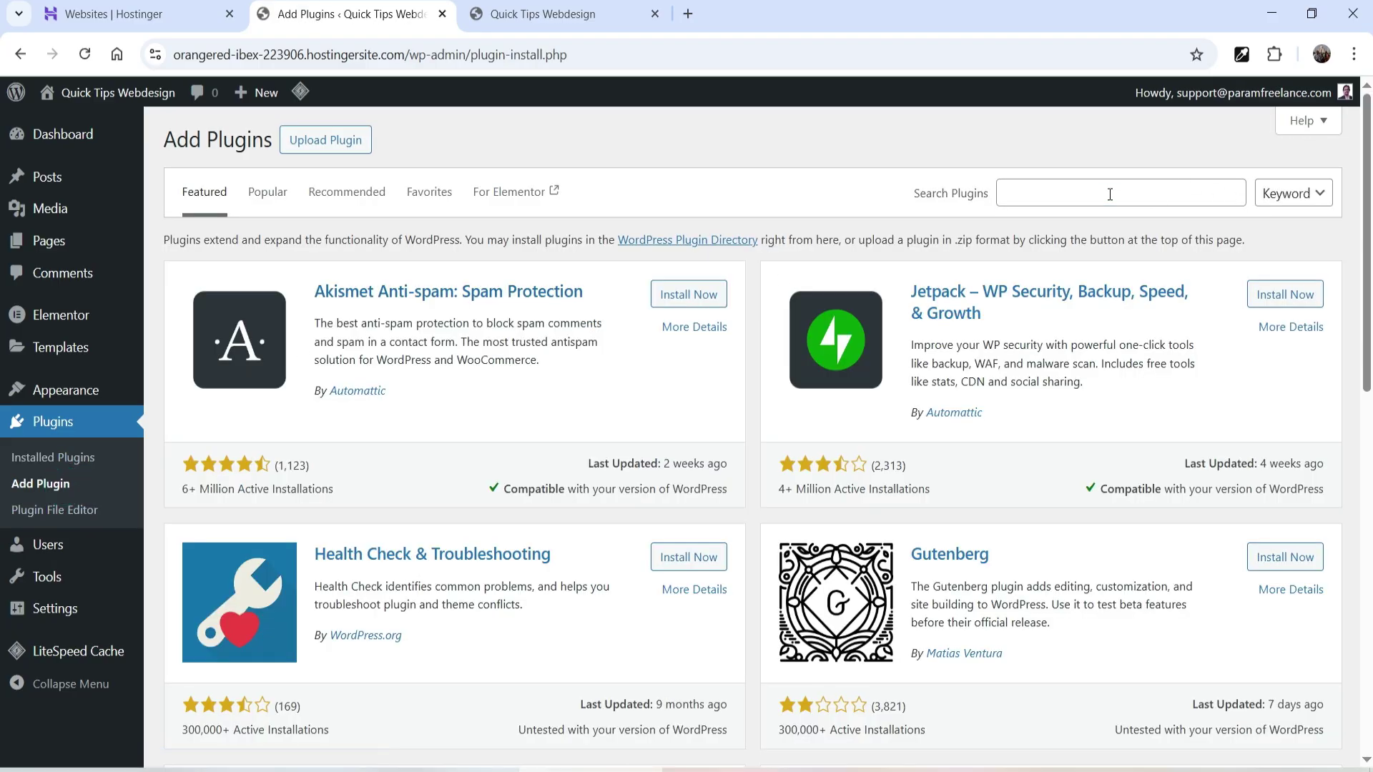
Step: Search 'ul' and install and activate the Ultimate Addons for Elementor plugin
click(1110, 194)
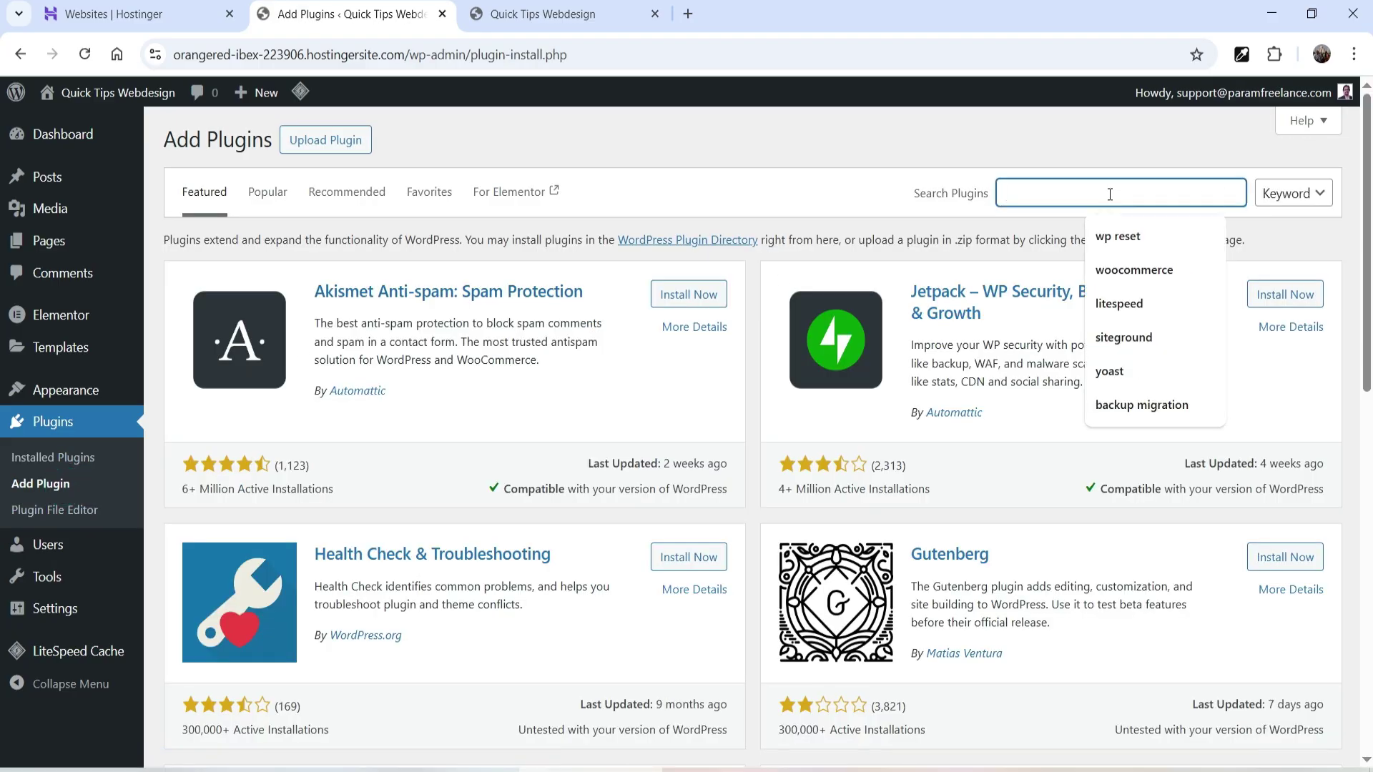
text(ultimate addons for elementor)
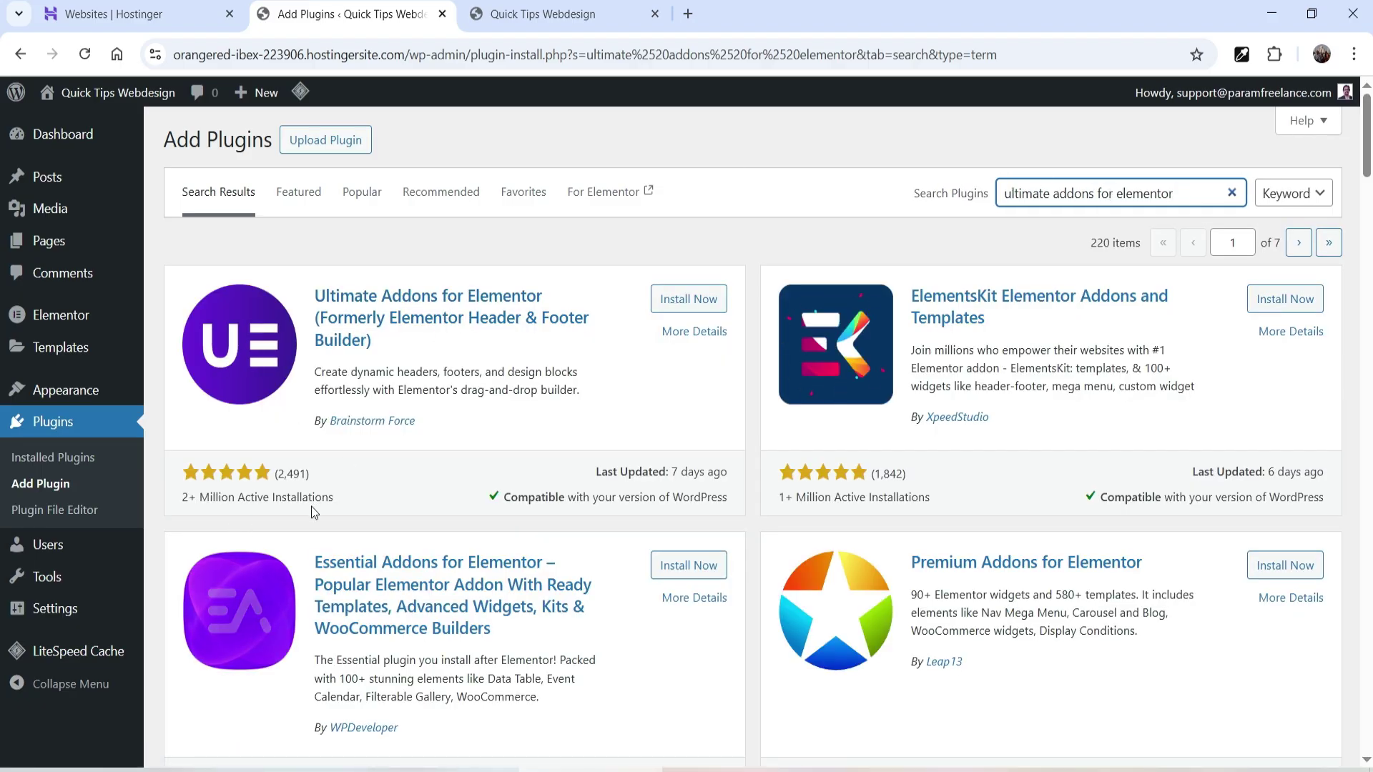
click(681, 302)
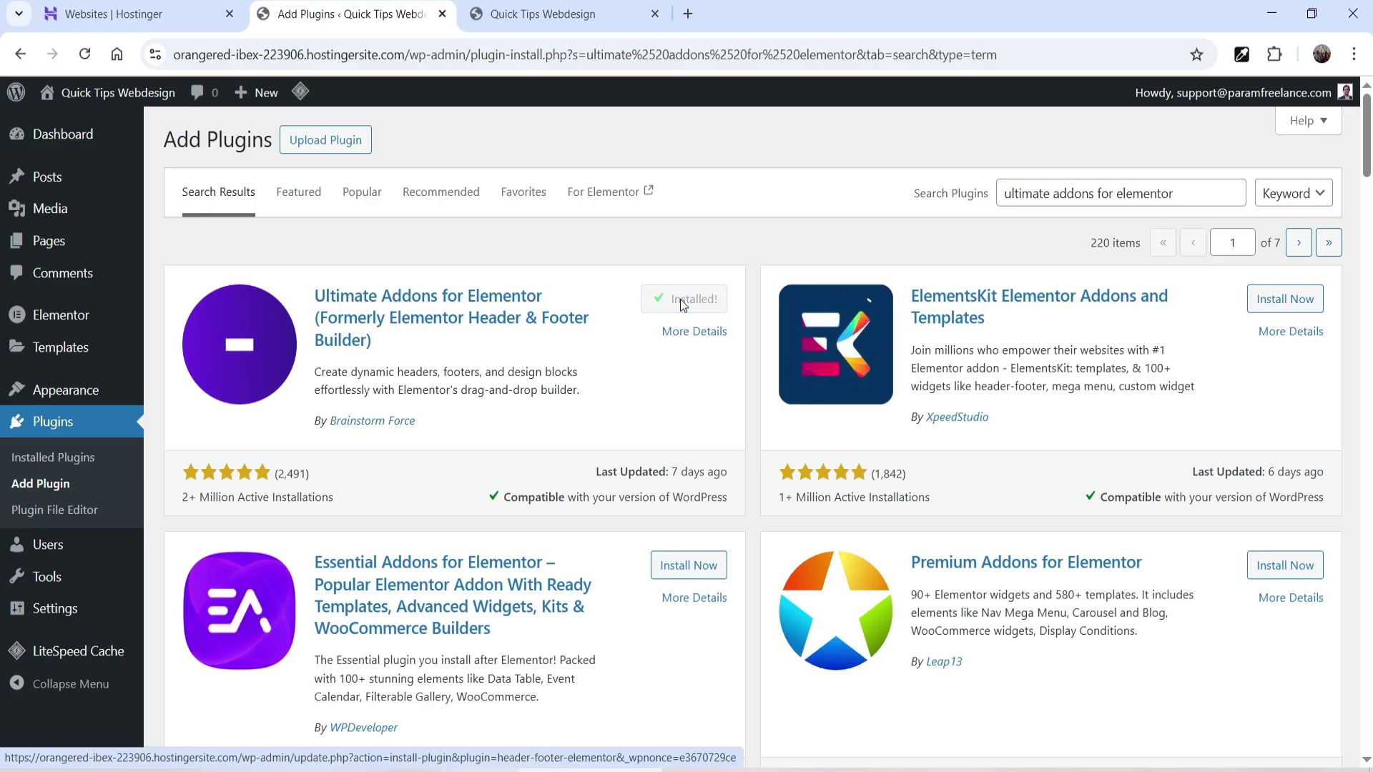
click(682, 301)
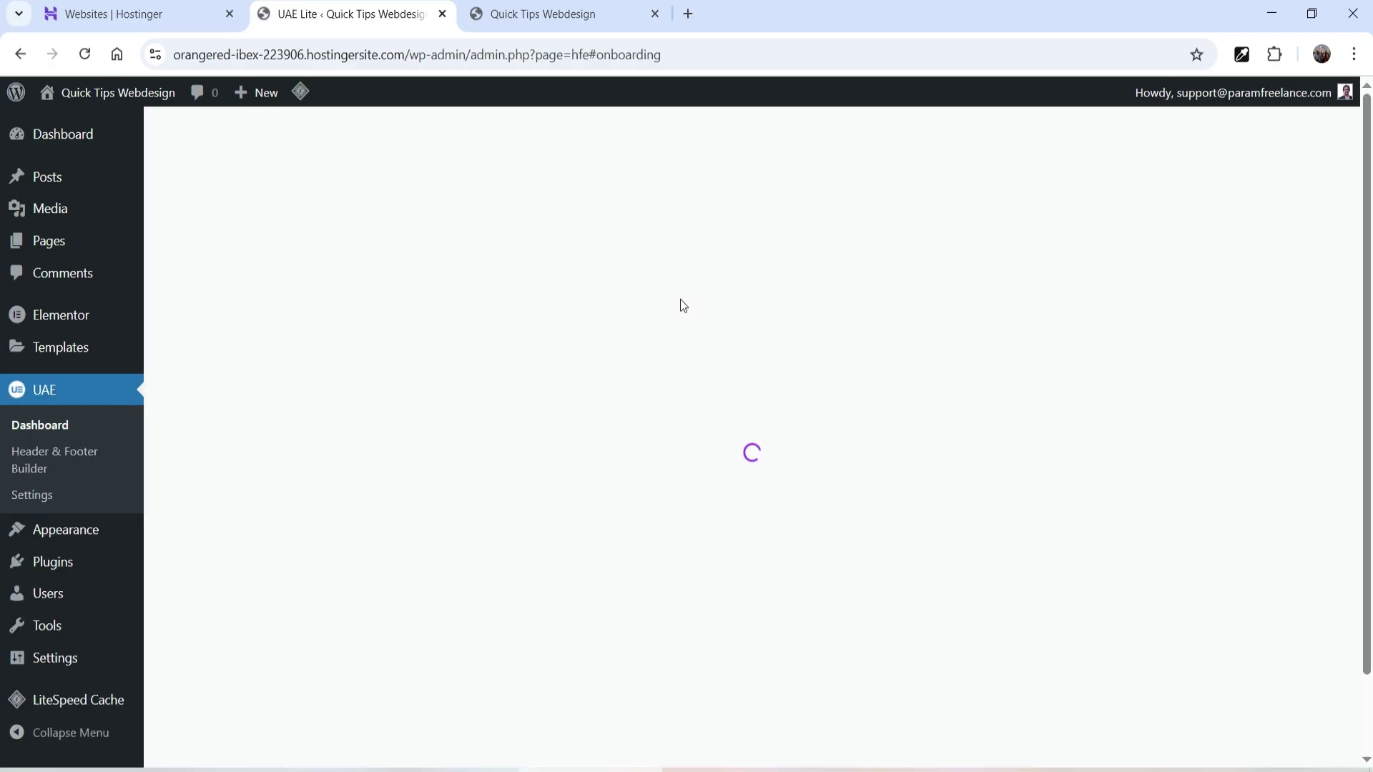
Step: Run the UAE setup wizard through its widget selection and complete it
scroll(288, 297, down, 2)
scroll(288, 298, up, 2)
scroll(288, 297, down, 2)
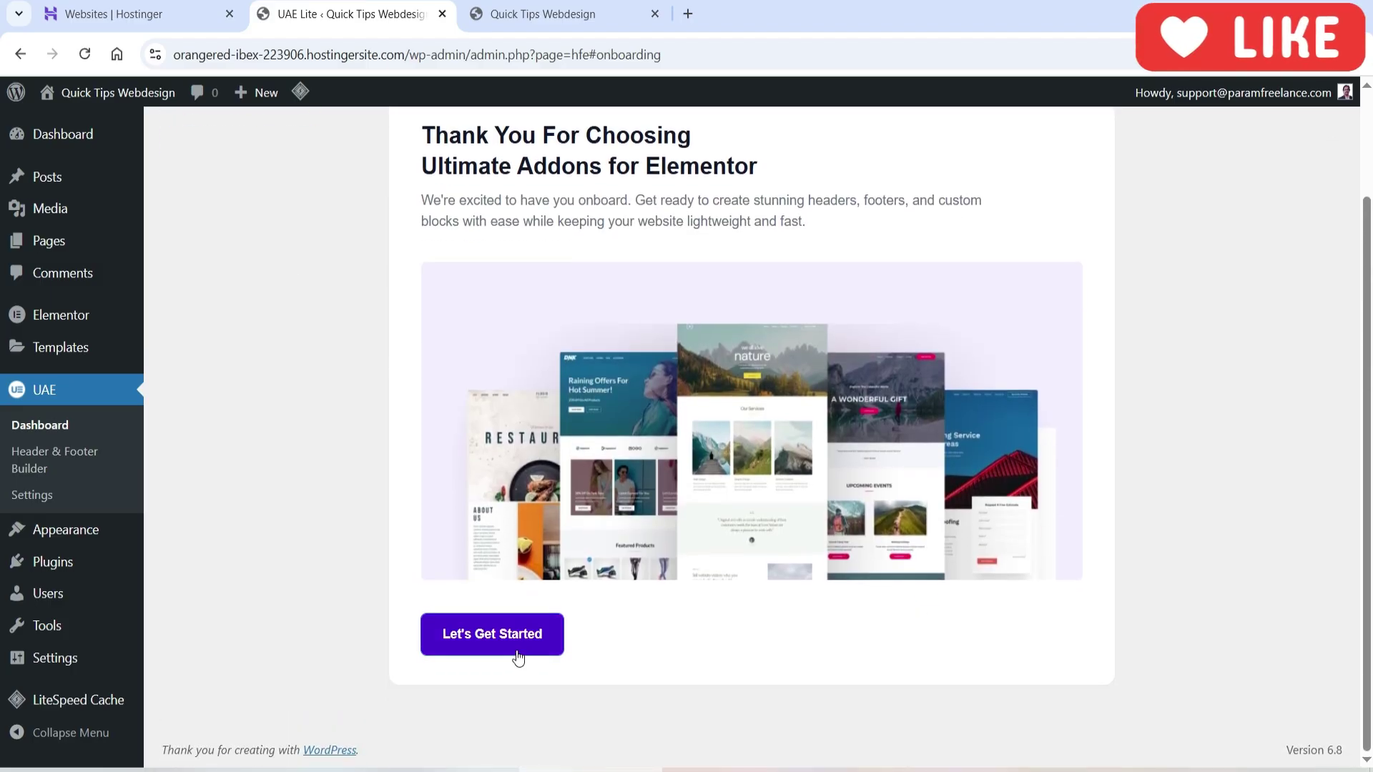
click(522, 653)
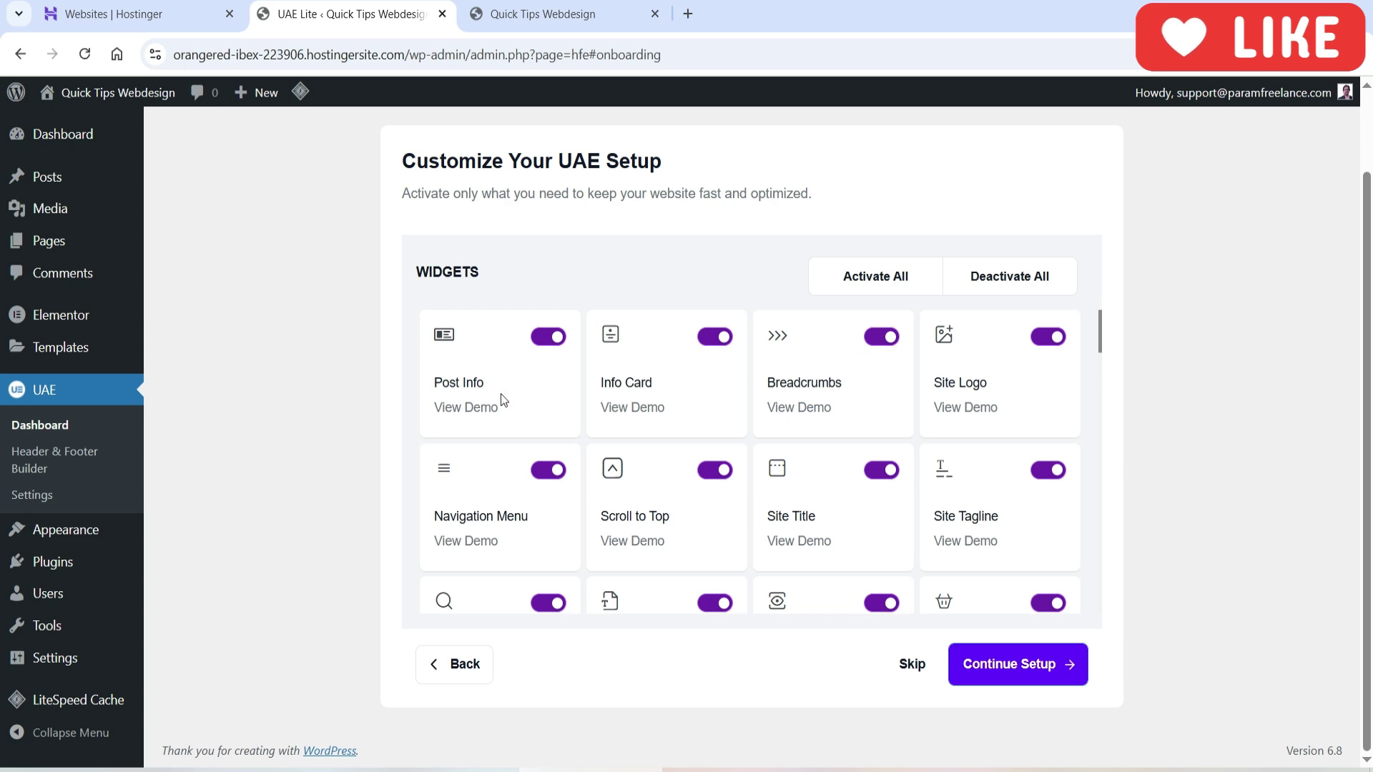
scroll(942, 372, down, 5)
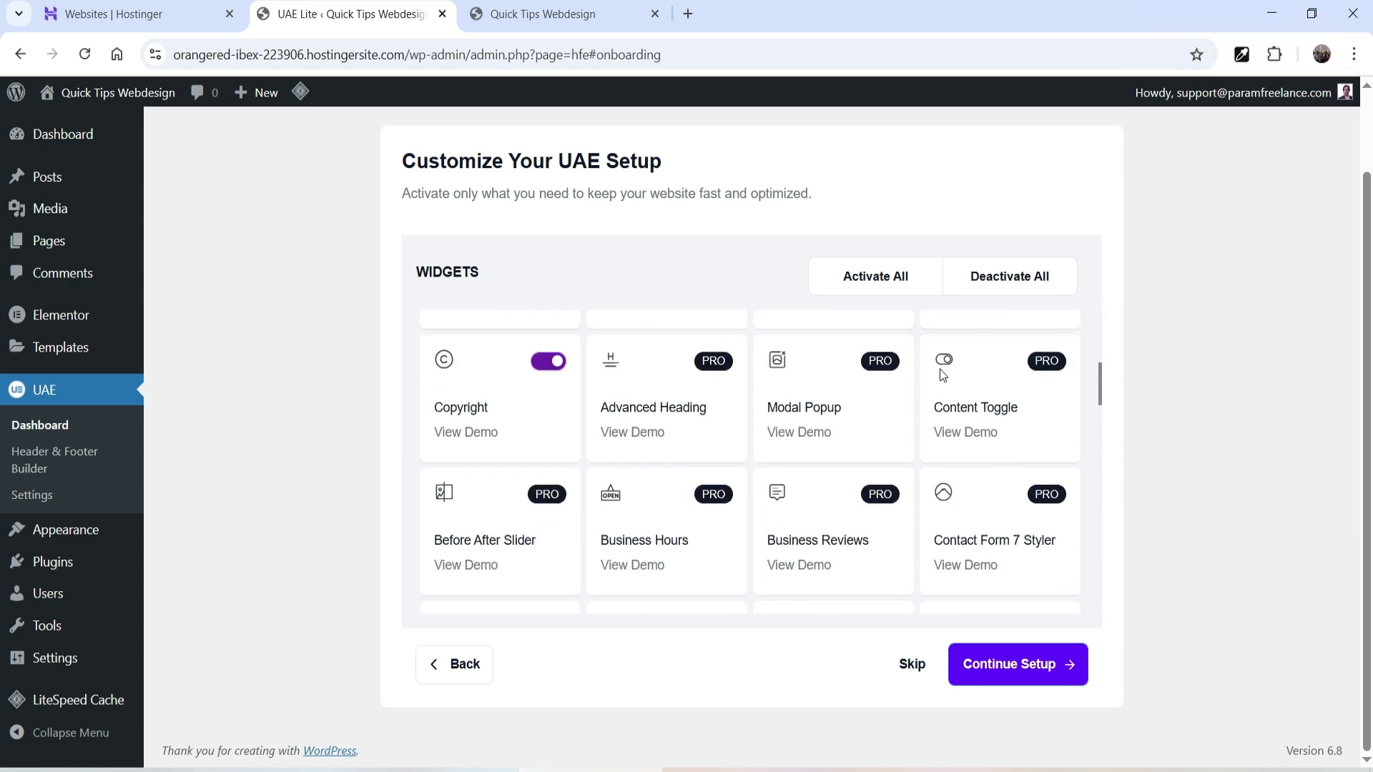
scroll(959, 433, down, 15)
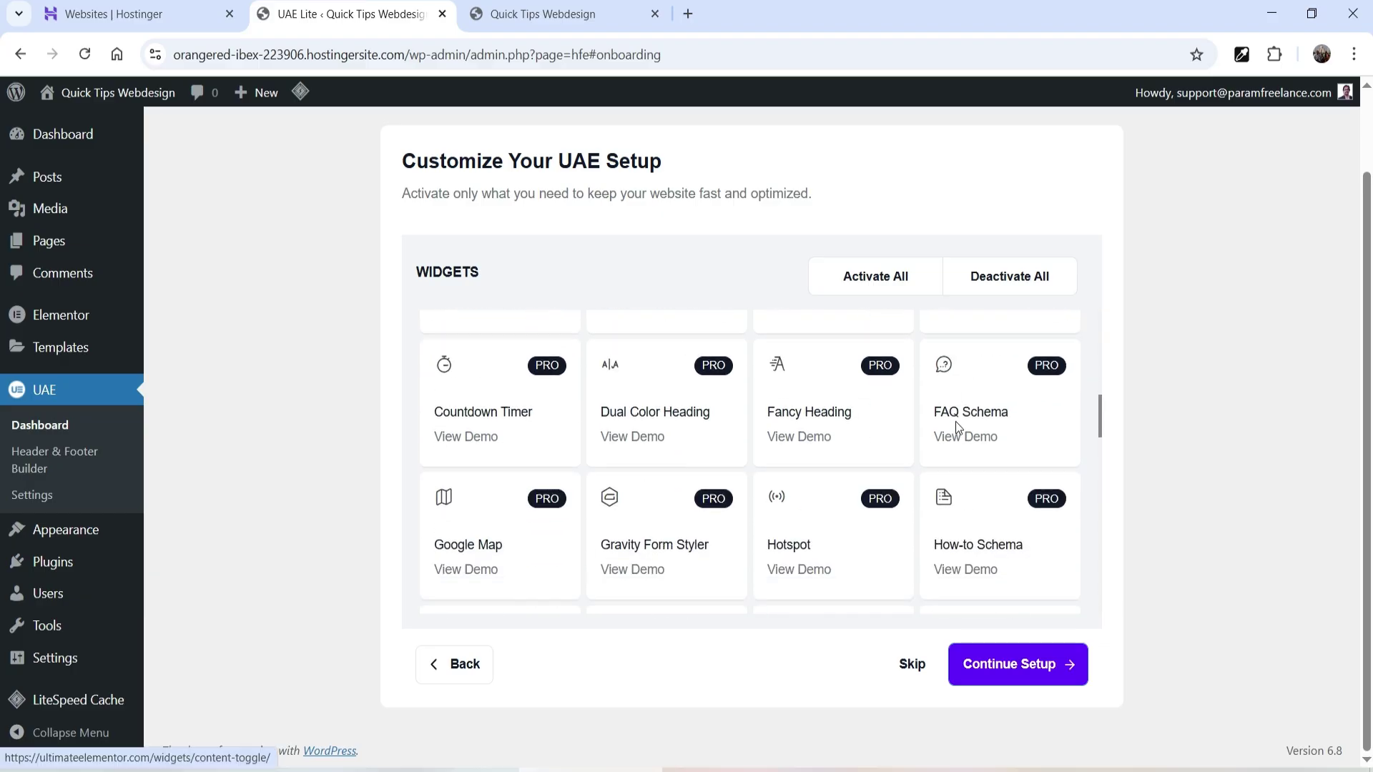
scroll(959, 436, down, 3)
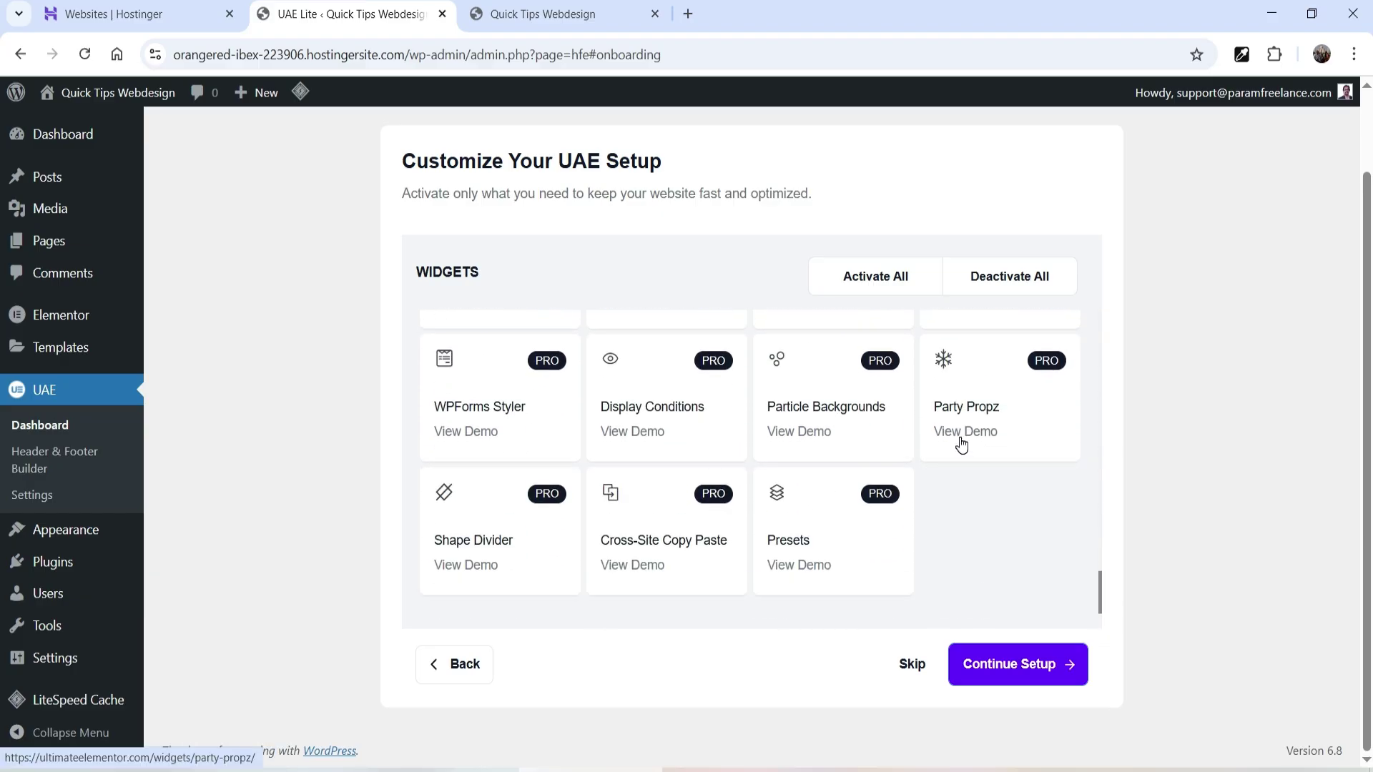
scroll(960, 440, up, 20)
scroll(962, 445, up, 5)
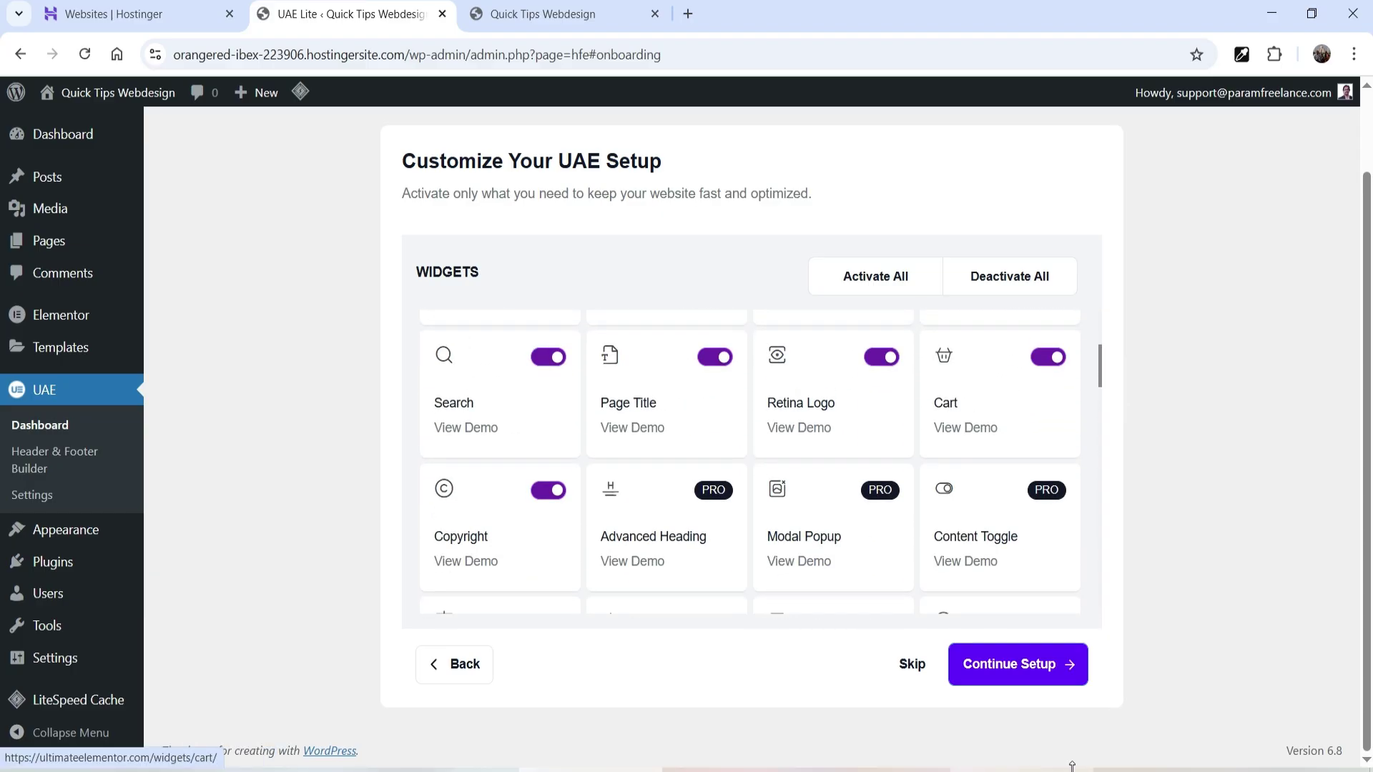
click(1037, 676)
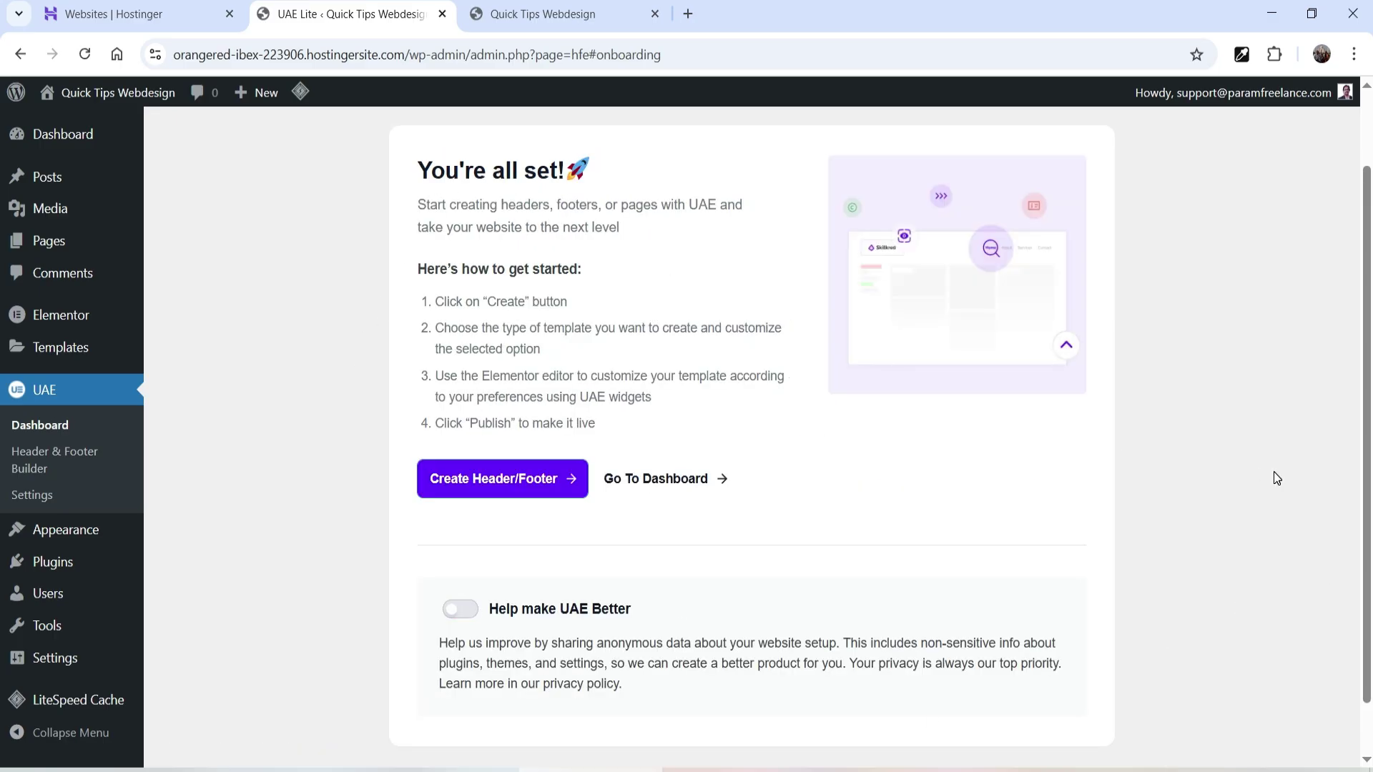
Step: Browse the UAE dashboard's widgets, then view the empty Header & Footer Builder template list
click(665, 479)
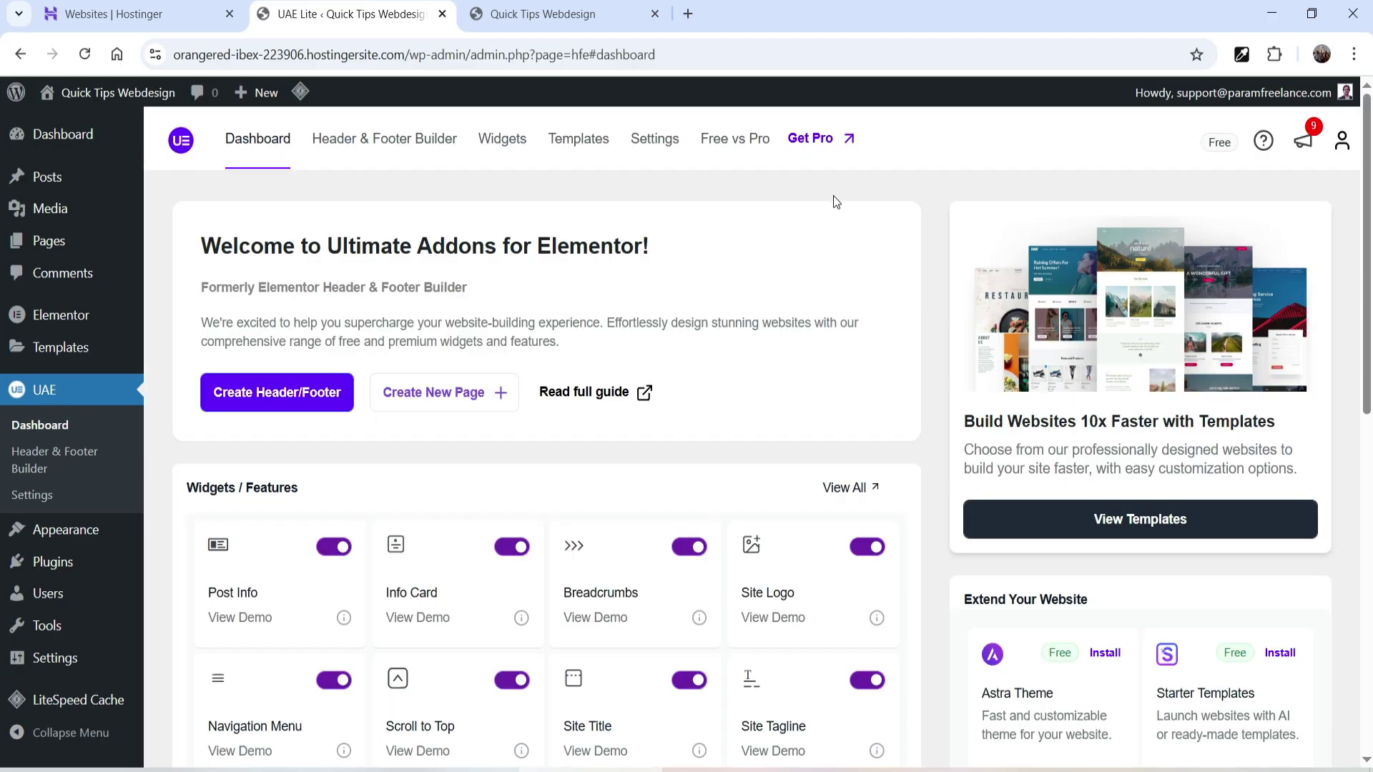
scroll(343, 426, down, 2)
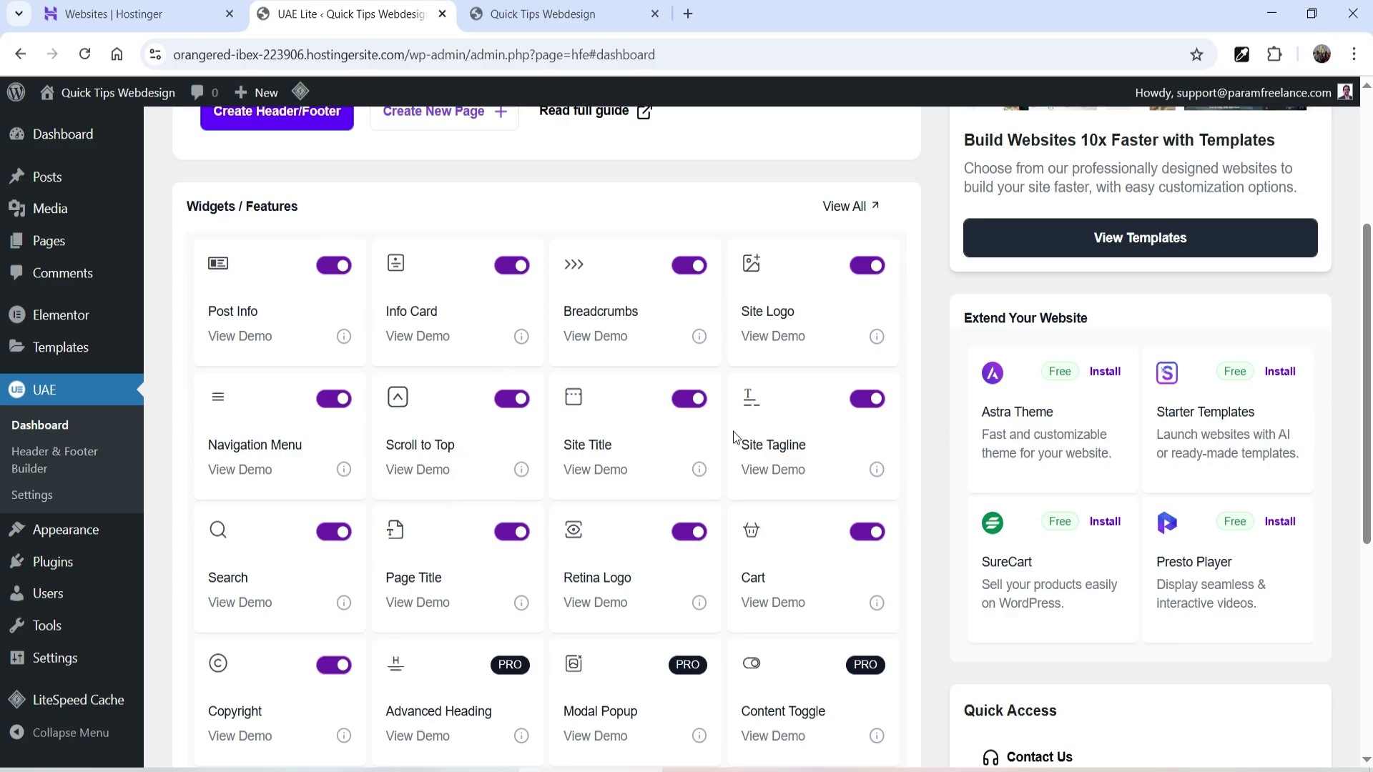
scroll(720, 448, down, 3)
scroll(350, 155, up, 8)
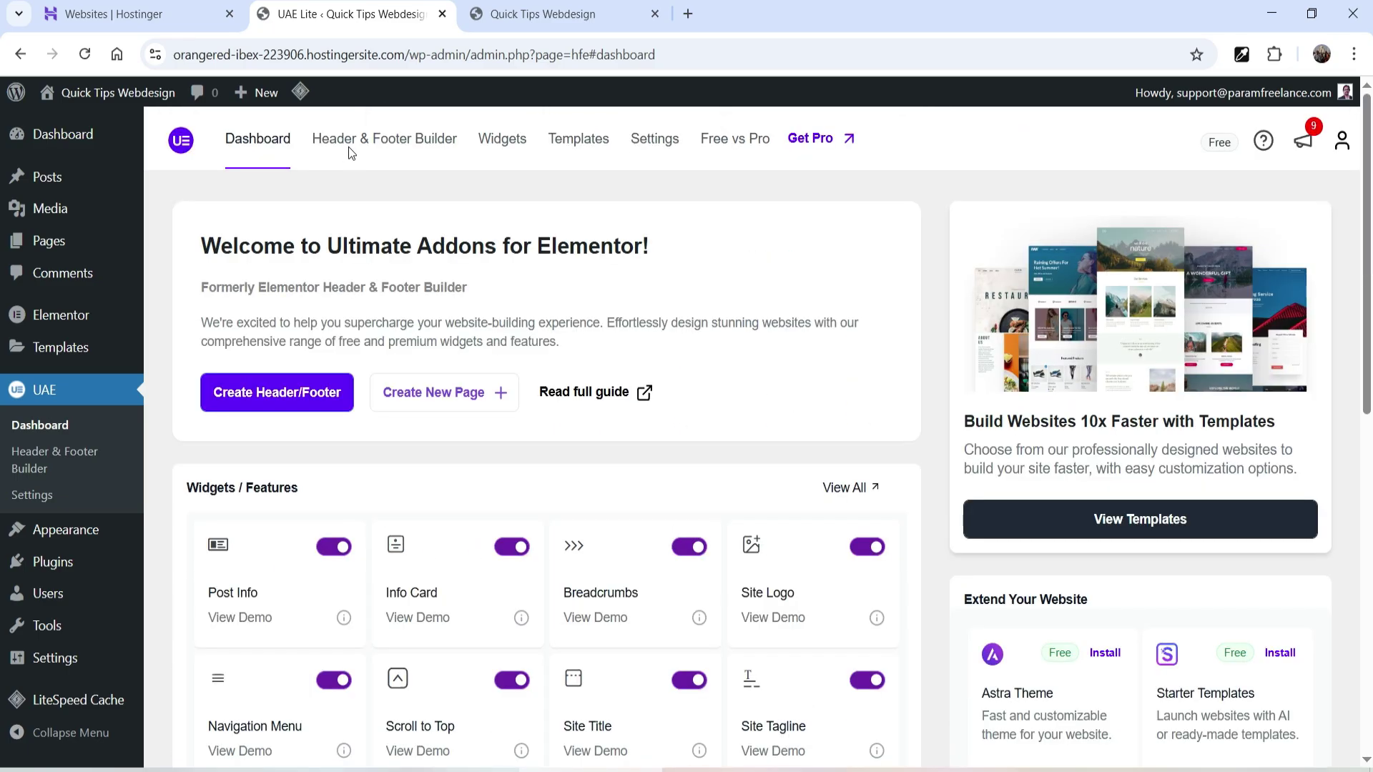
click(349, 147)
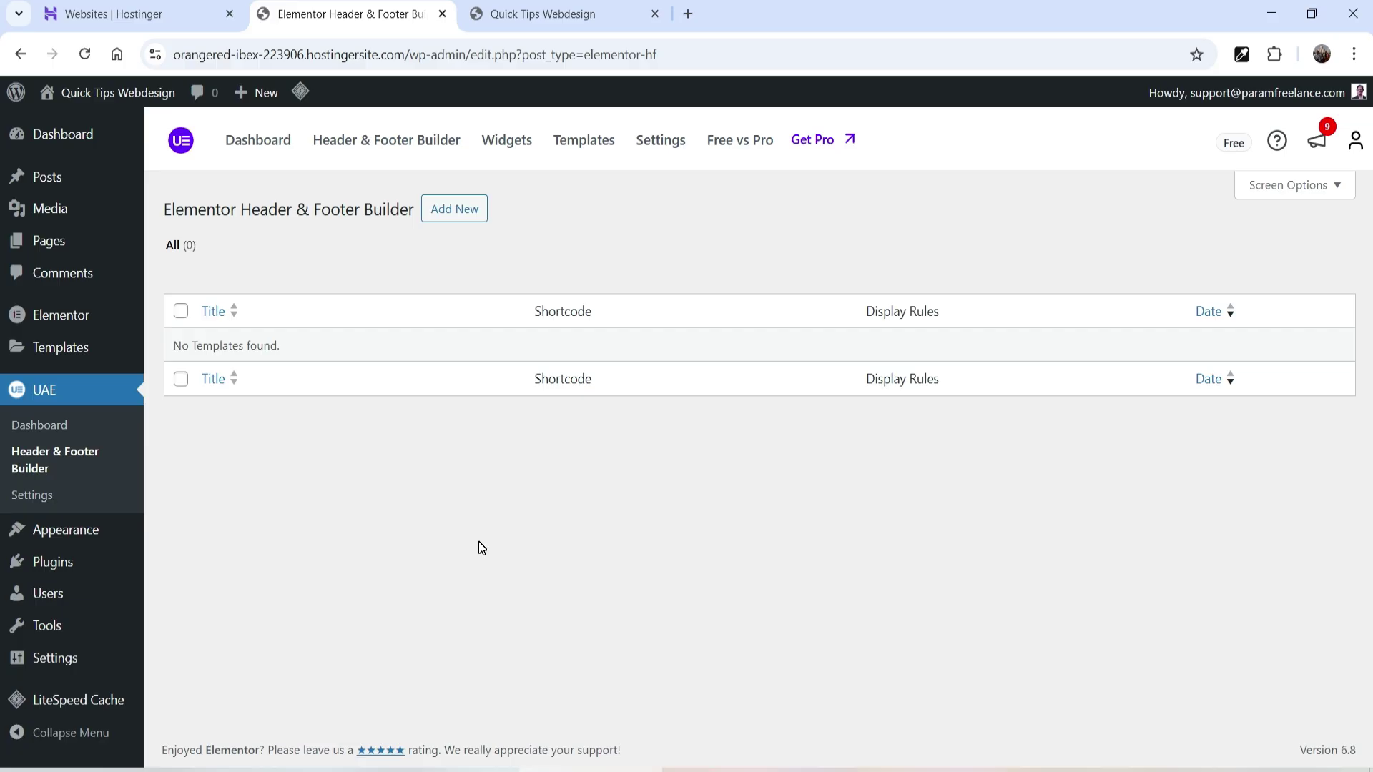
Step: Open Elementor Theme Builder in a new tab and inspect its locked Header and Footer cards
mouse_move(43, 346)
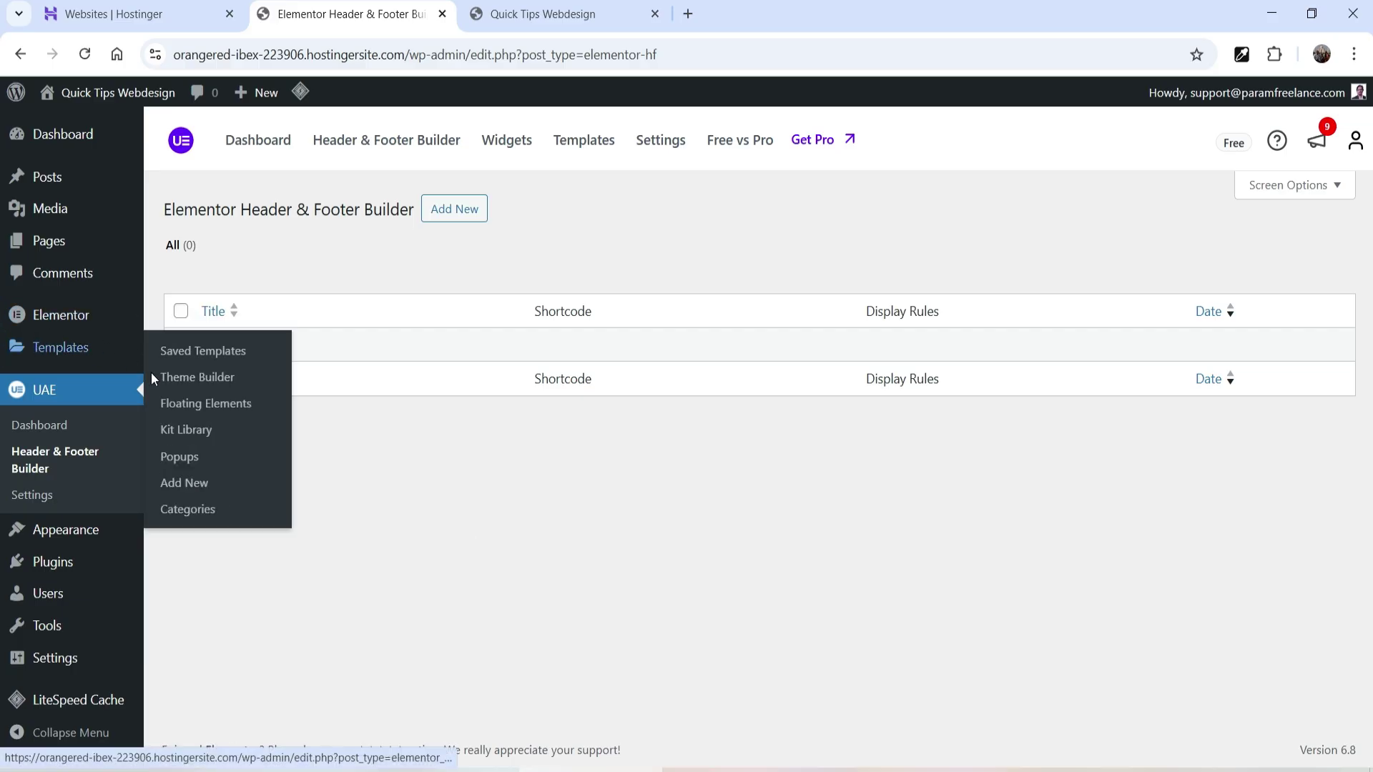
right_click(209, 379)
click(259, 395)
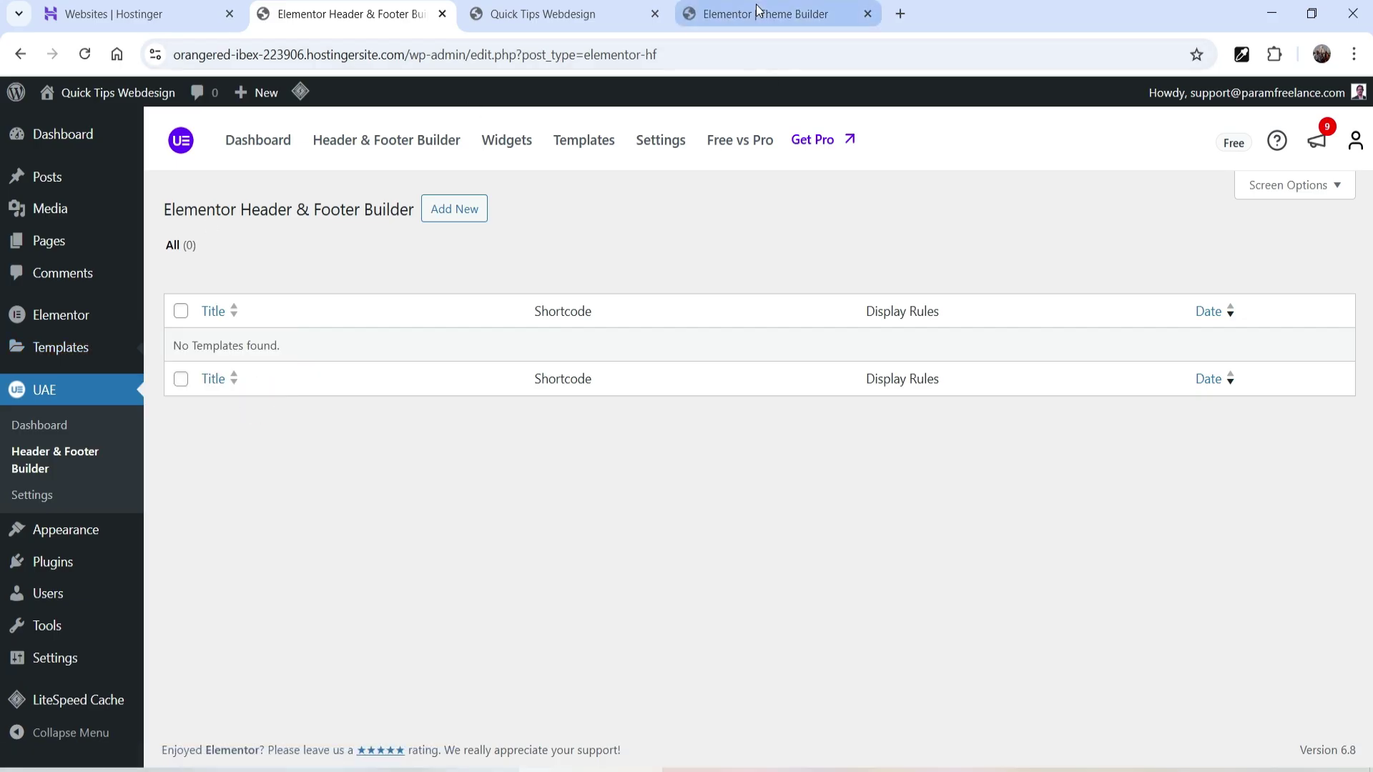
click(758, 10)
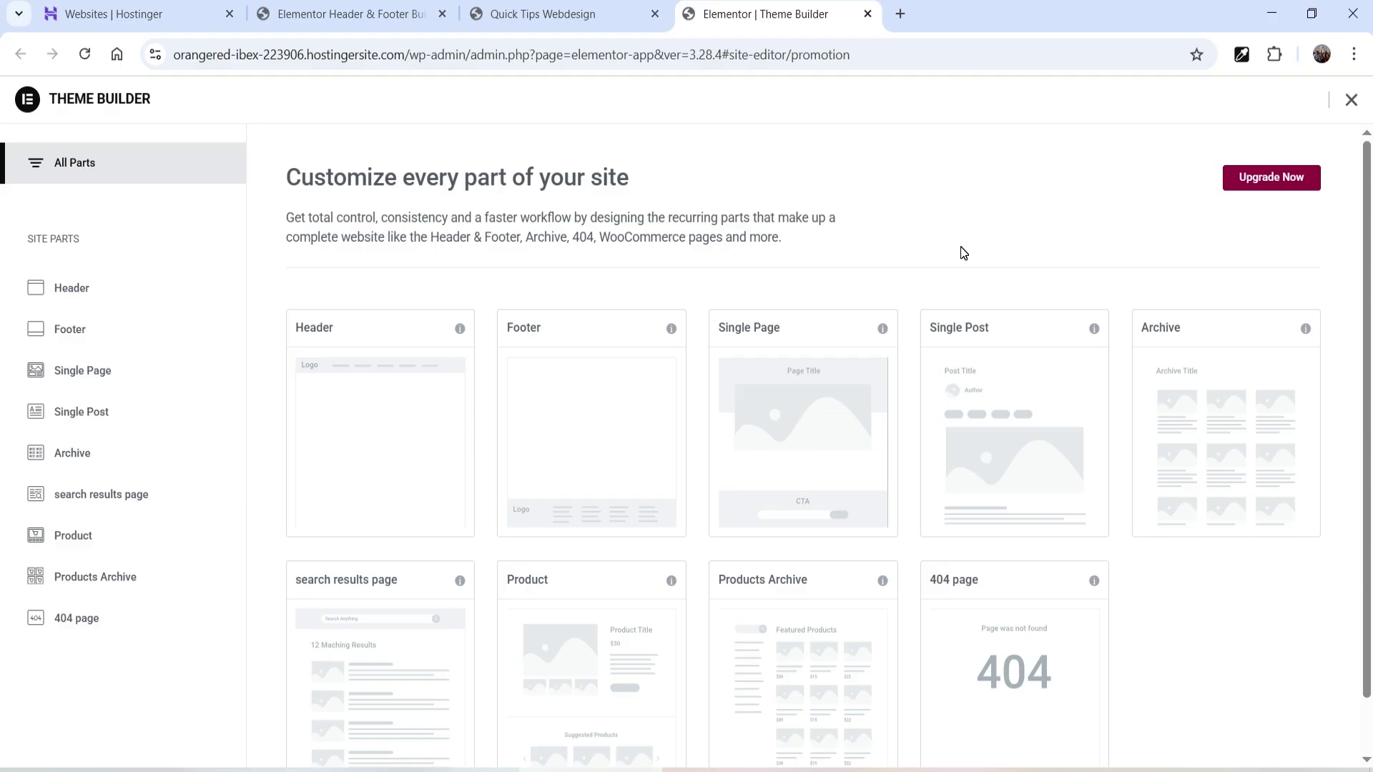
mouse_move(407, 455)
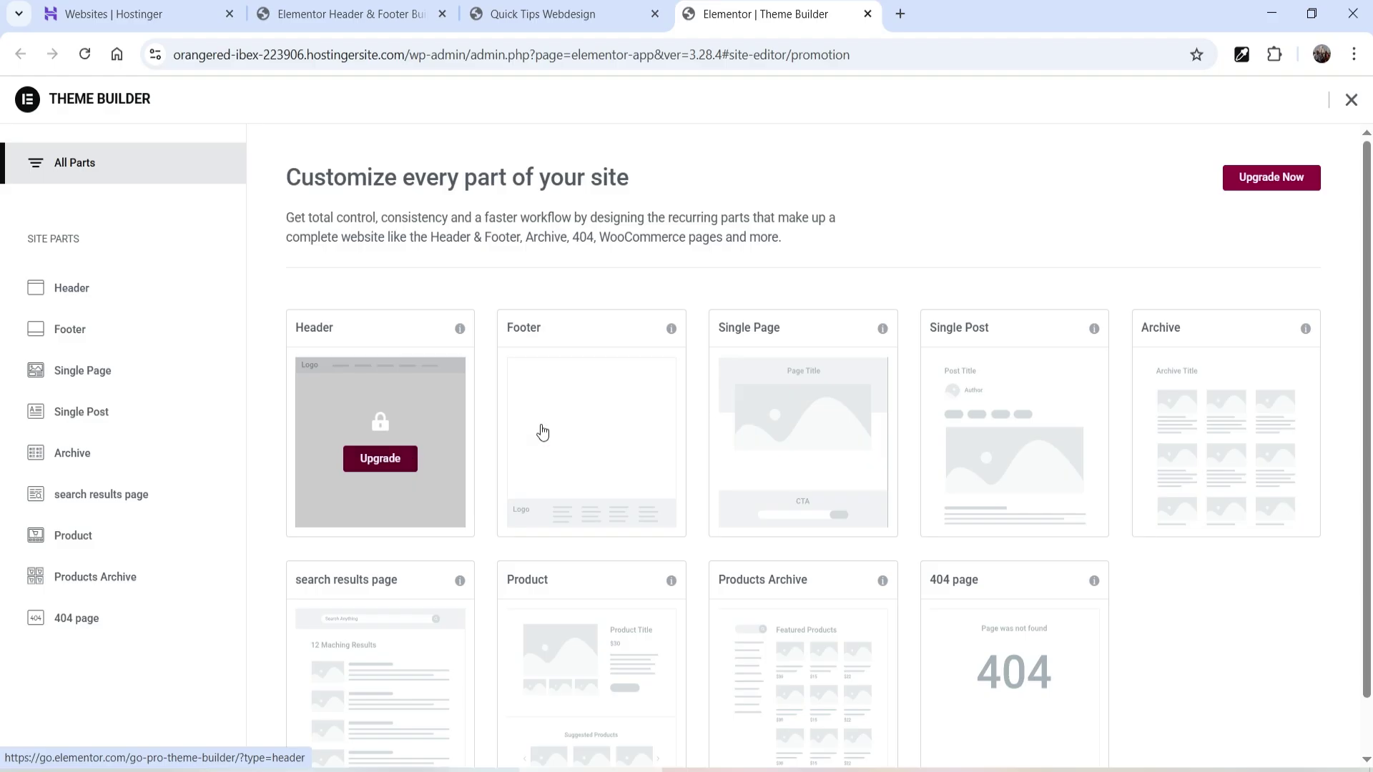
mouse_move(550, 433)
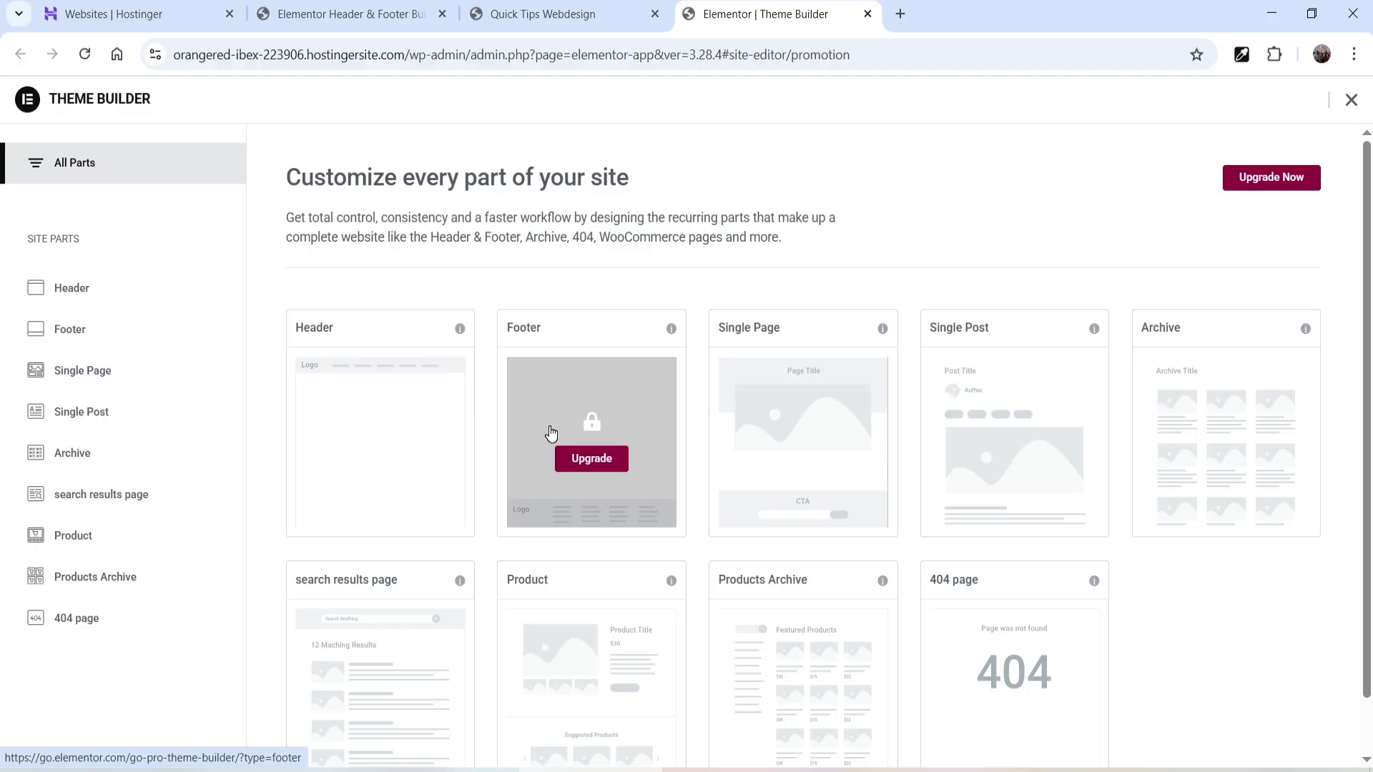
Step: Back in Header & Footer Builder, add a new template titled 'header'
click(294, 14)
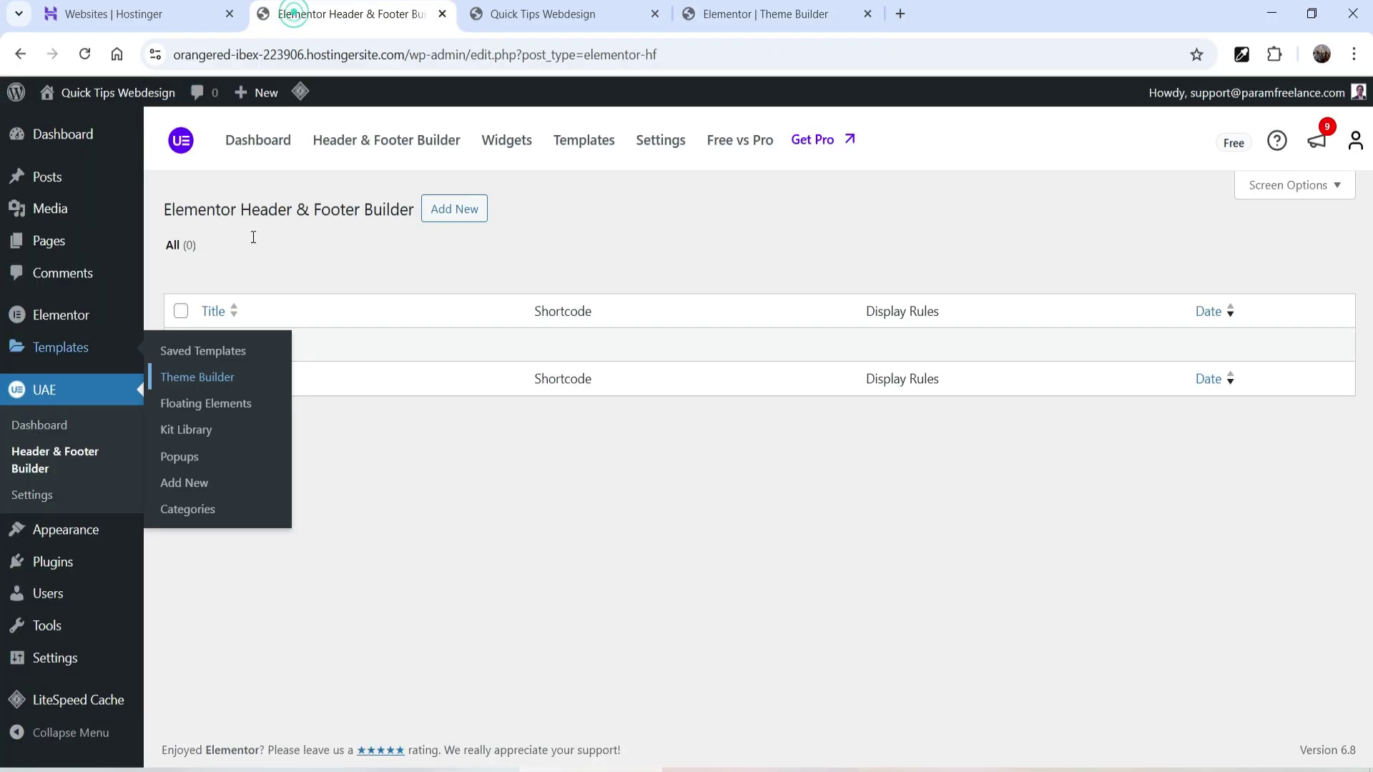
click(656, 515)
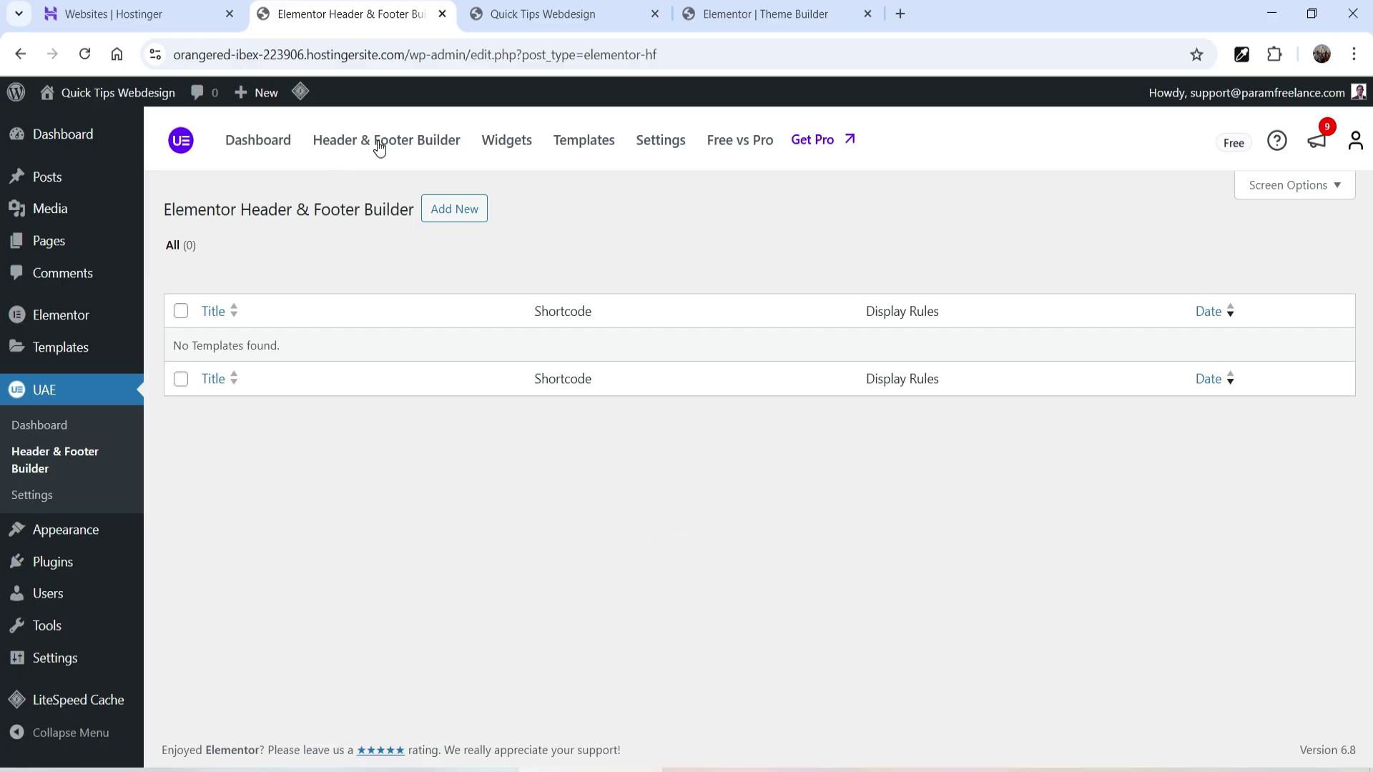
click(458, 217)
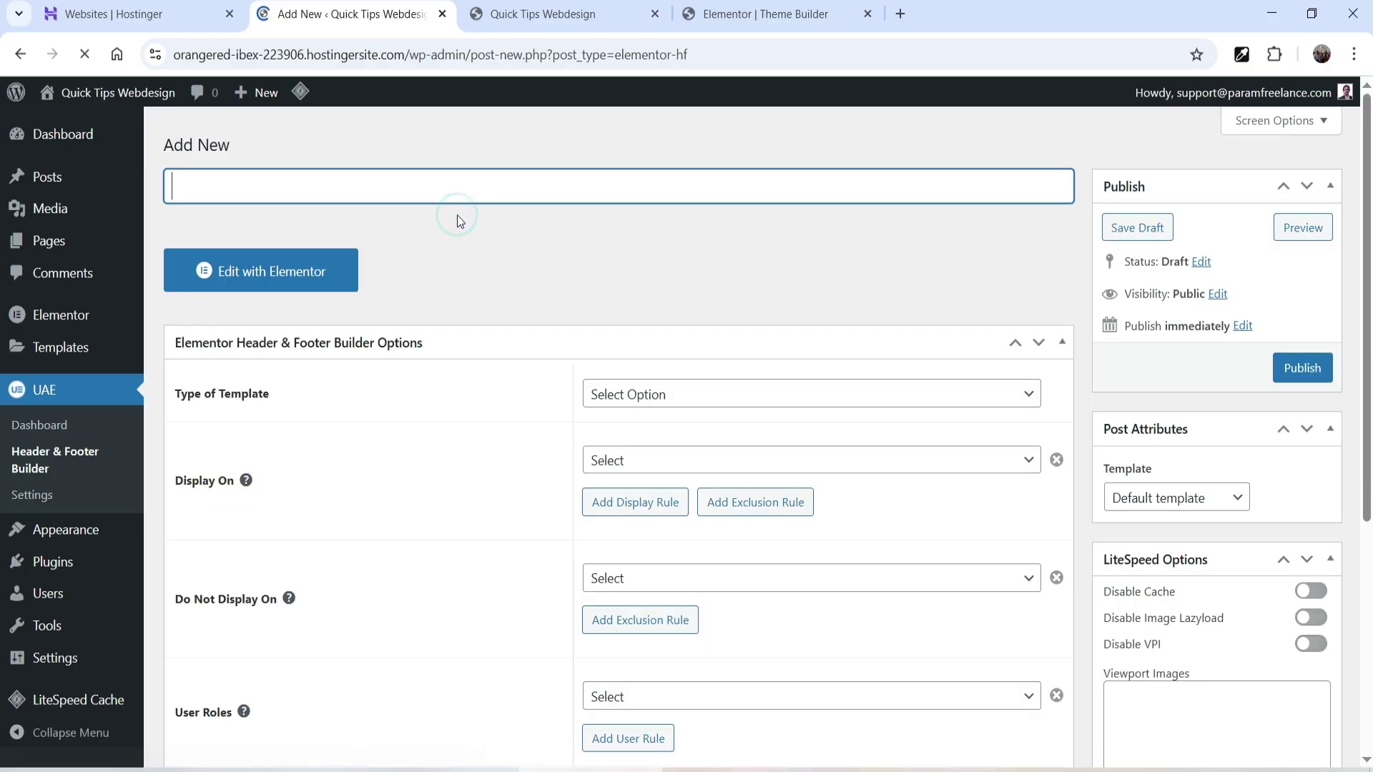
text(header)
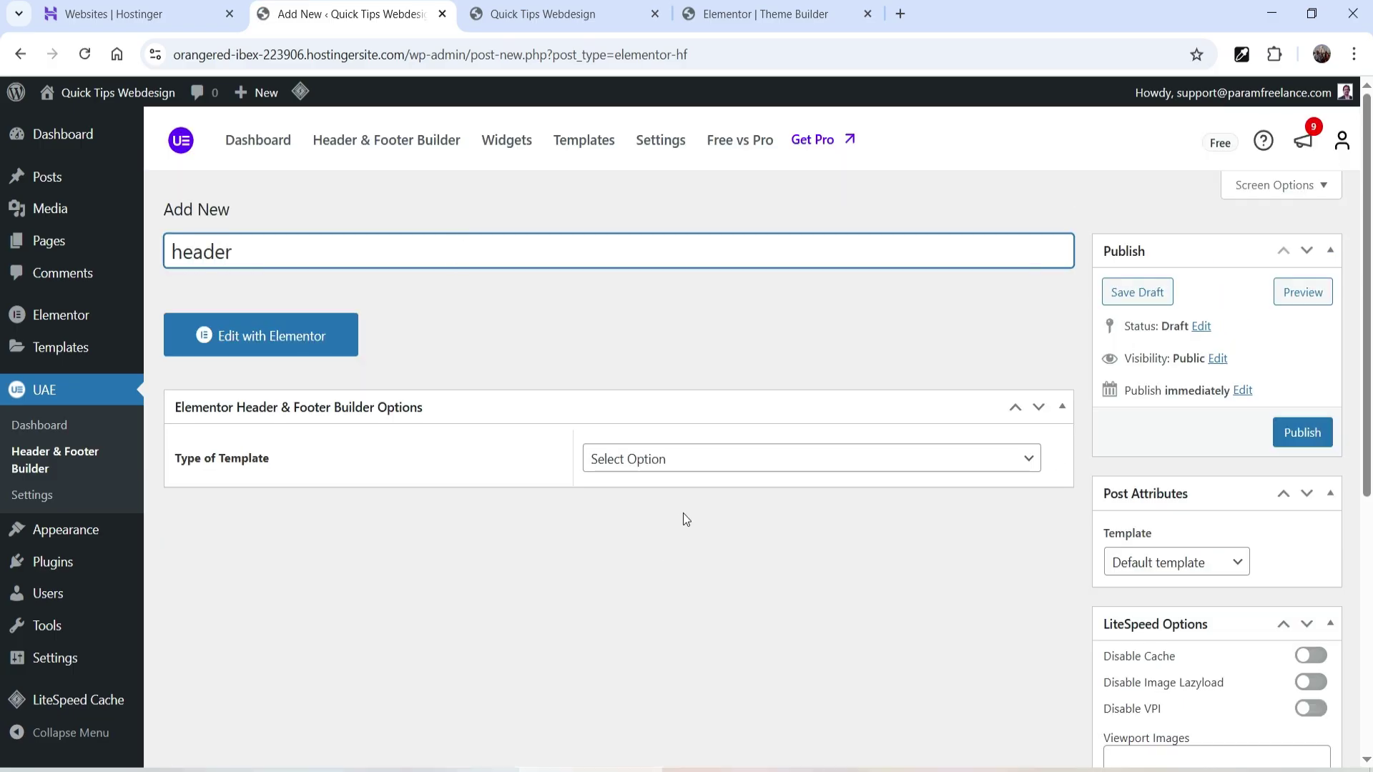
Step: Set the template type to Header and review the display location choices
click(686, 460)
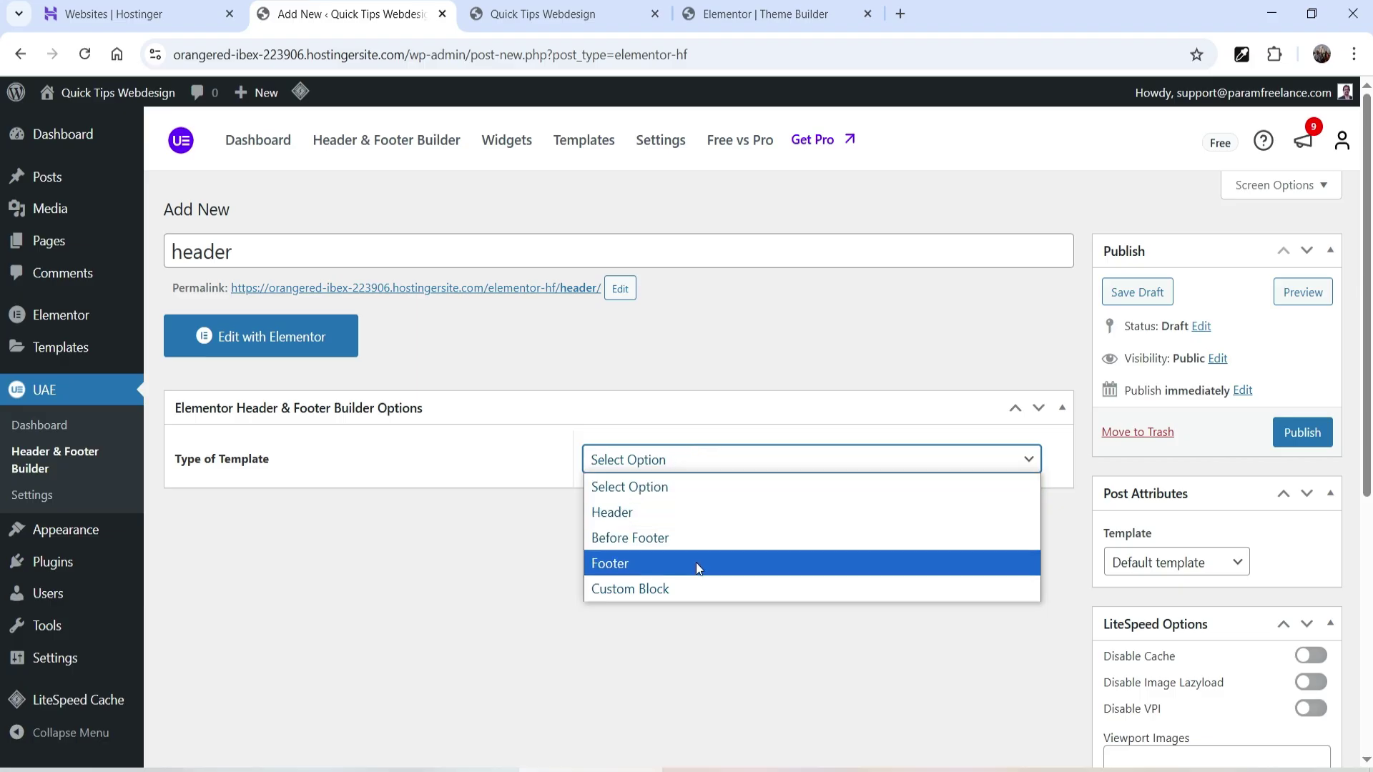
click(650, 512)
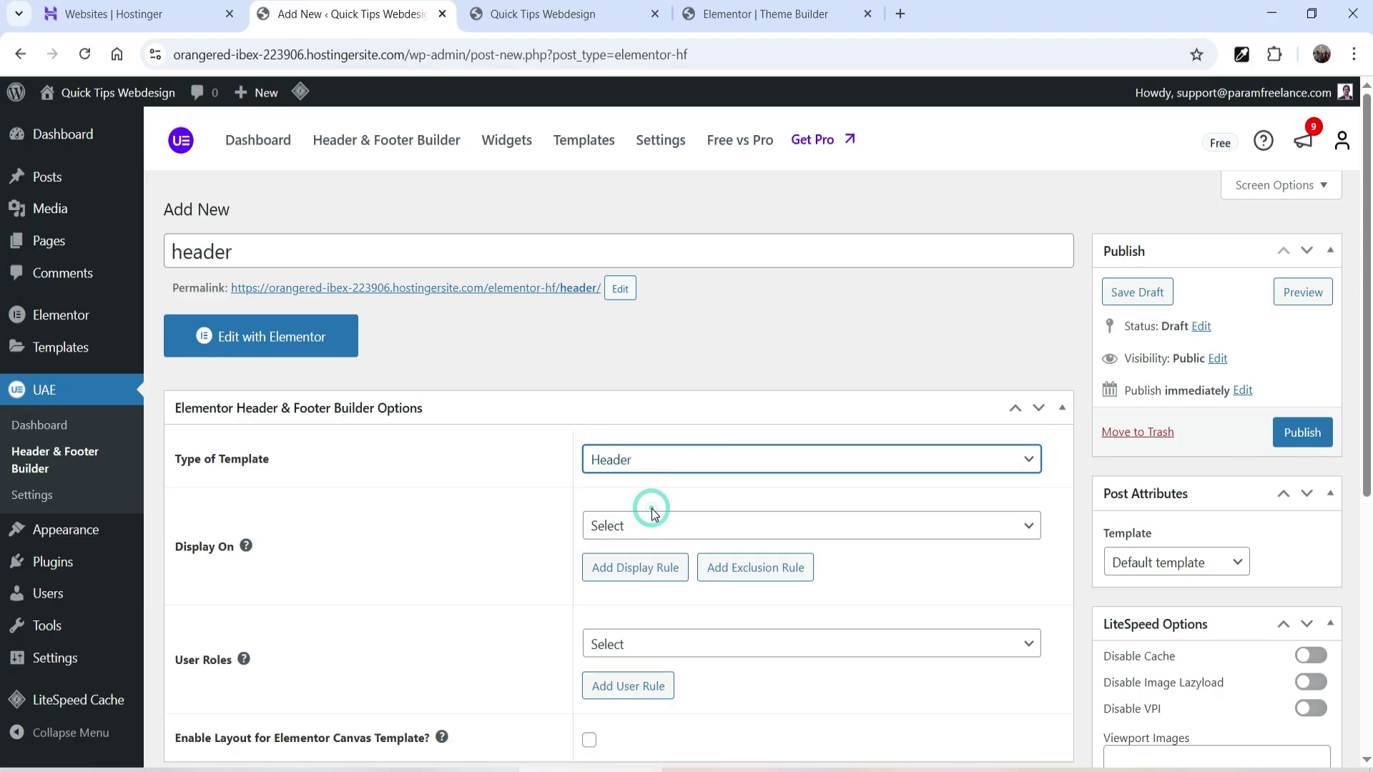
scroll(689, 370, down, 1)
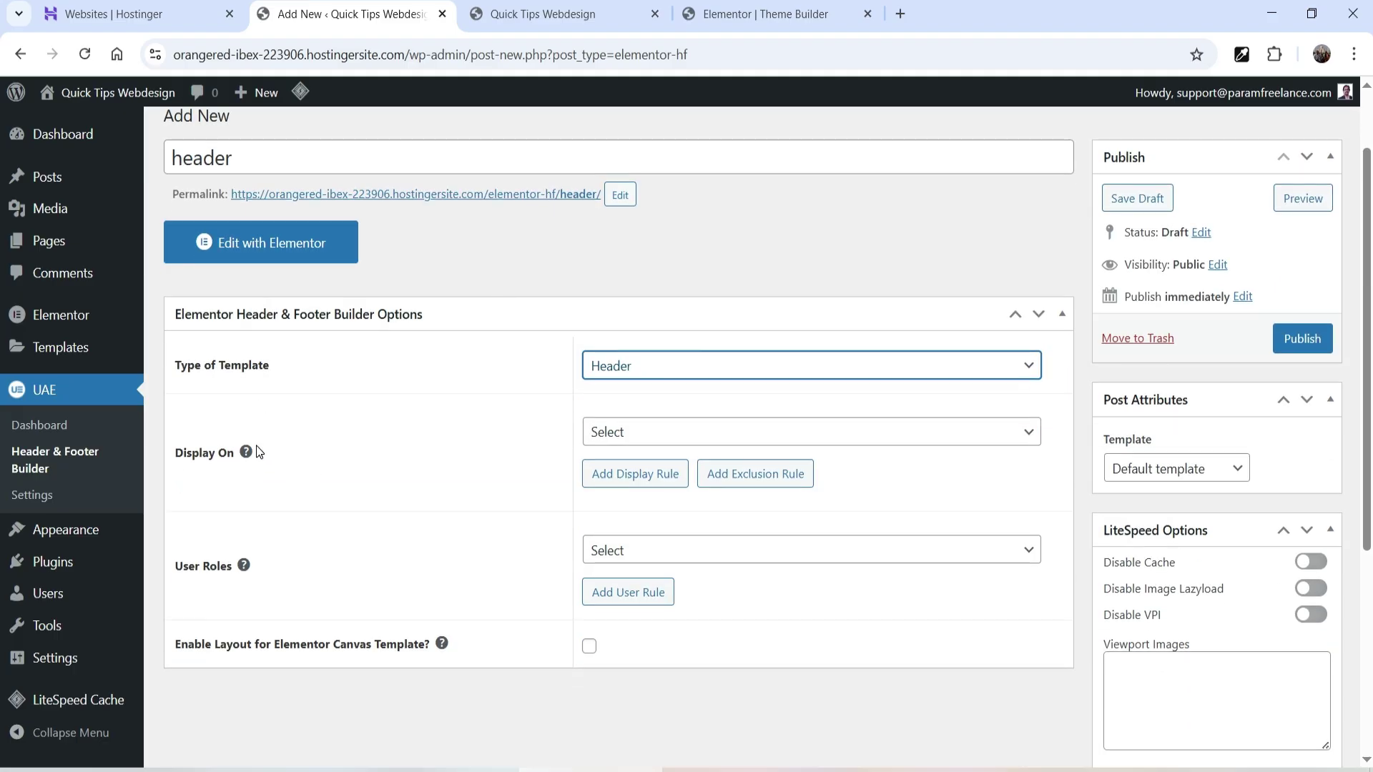
click(614, 440)
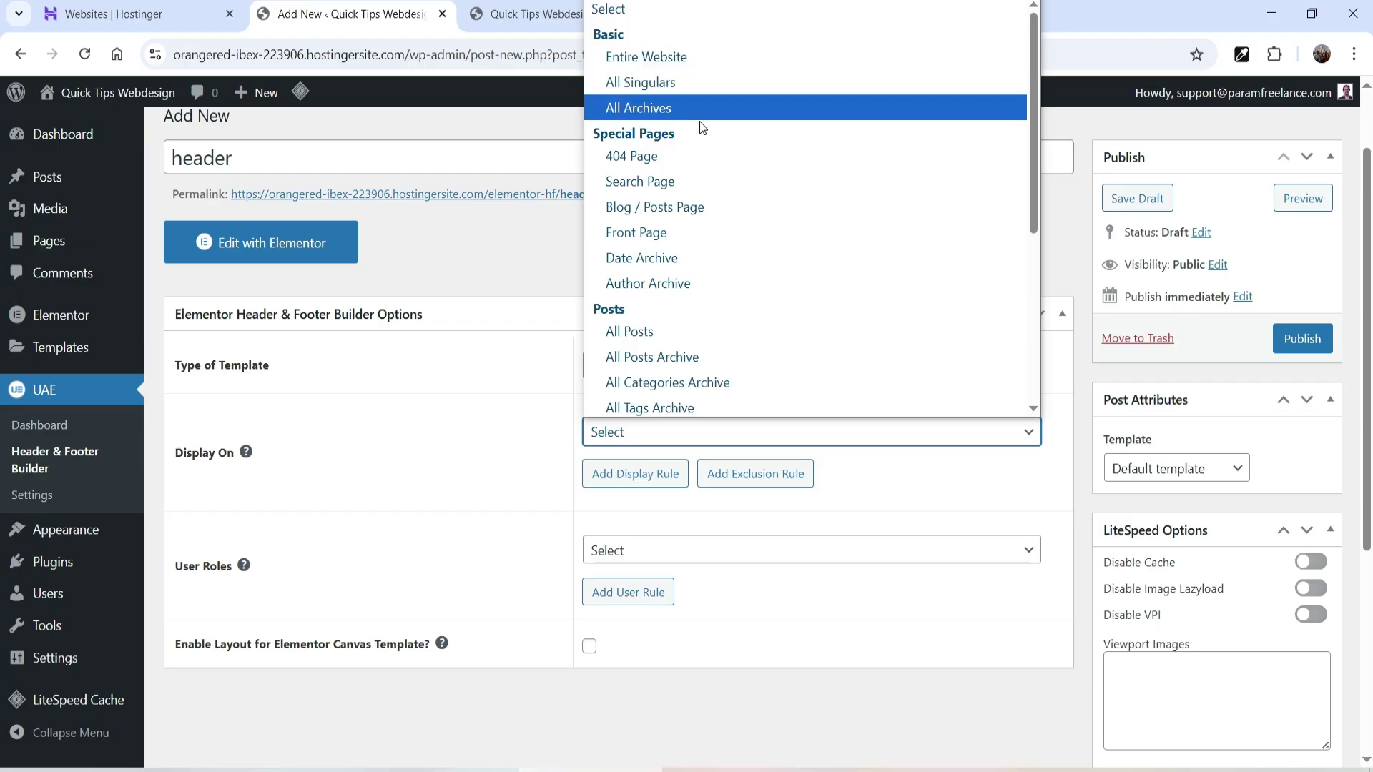
click(517, 268)
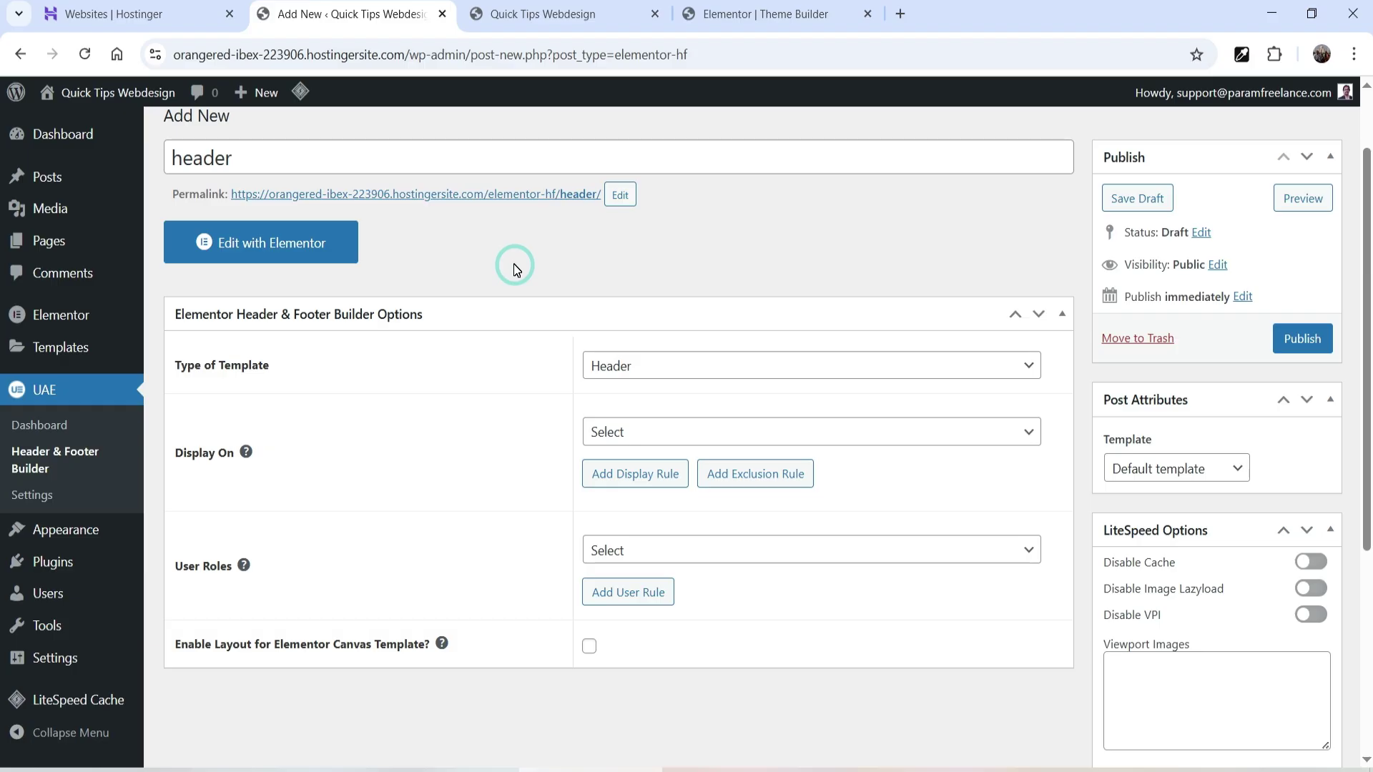
Step: Review the user role choices, change the template type to Footer, and head to Widgets
click(714, 552)
click(731, 556)
click(726, 552)
click(784, 599)
scroll(784, 599, down, 1)
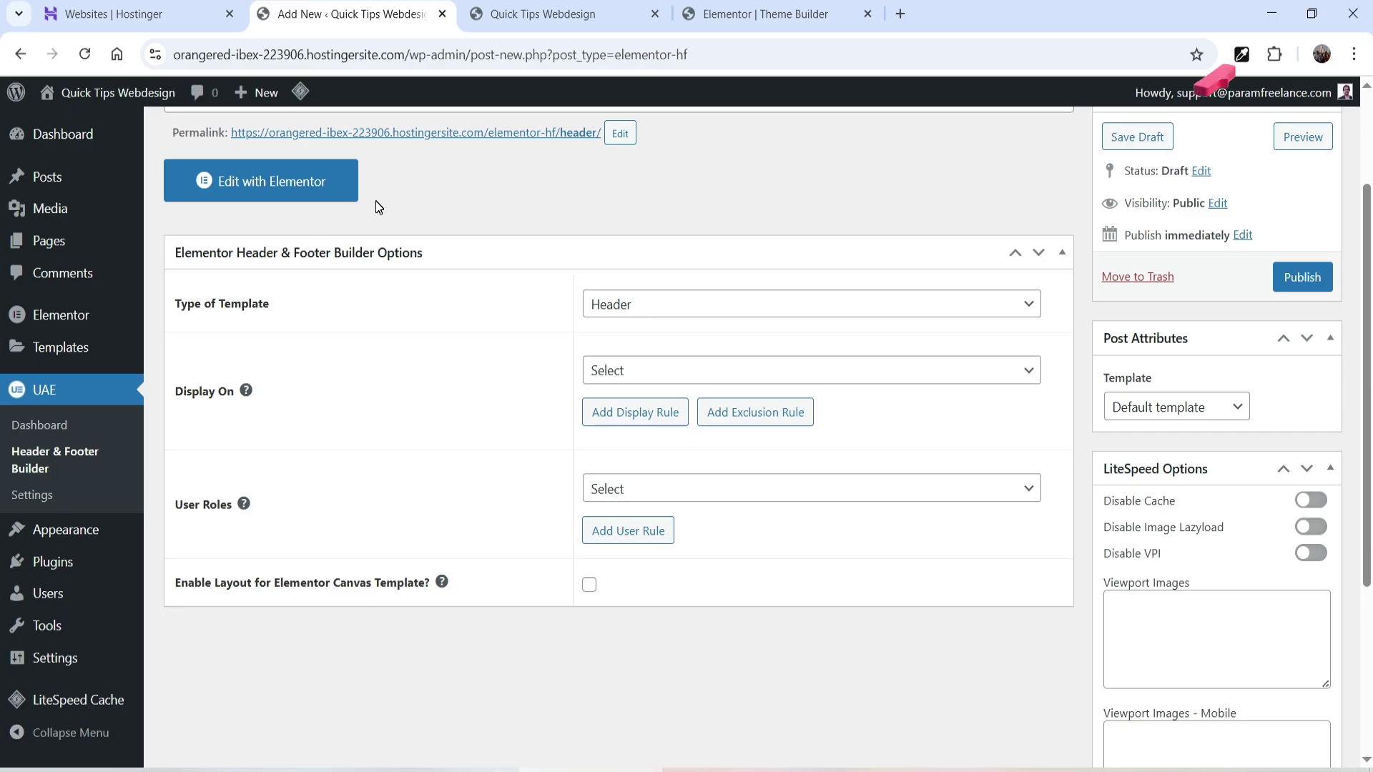
scroll(706, 465, up, 3)
click(707, 470)
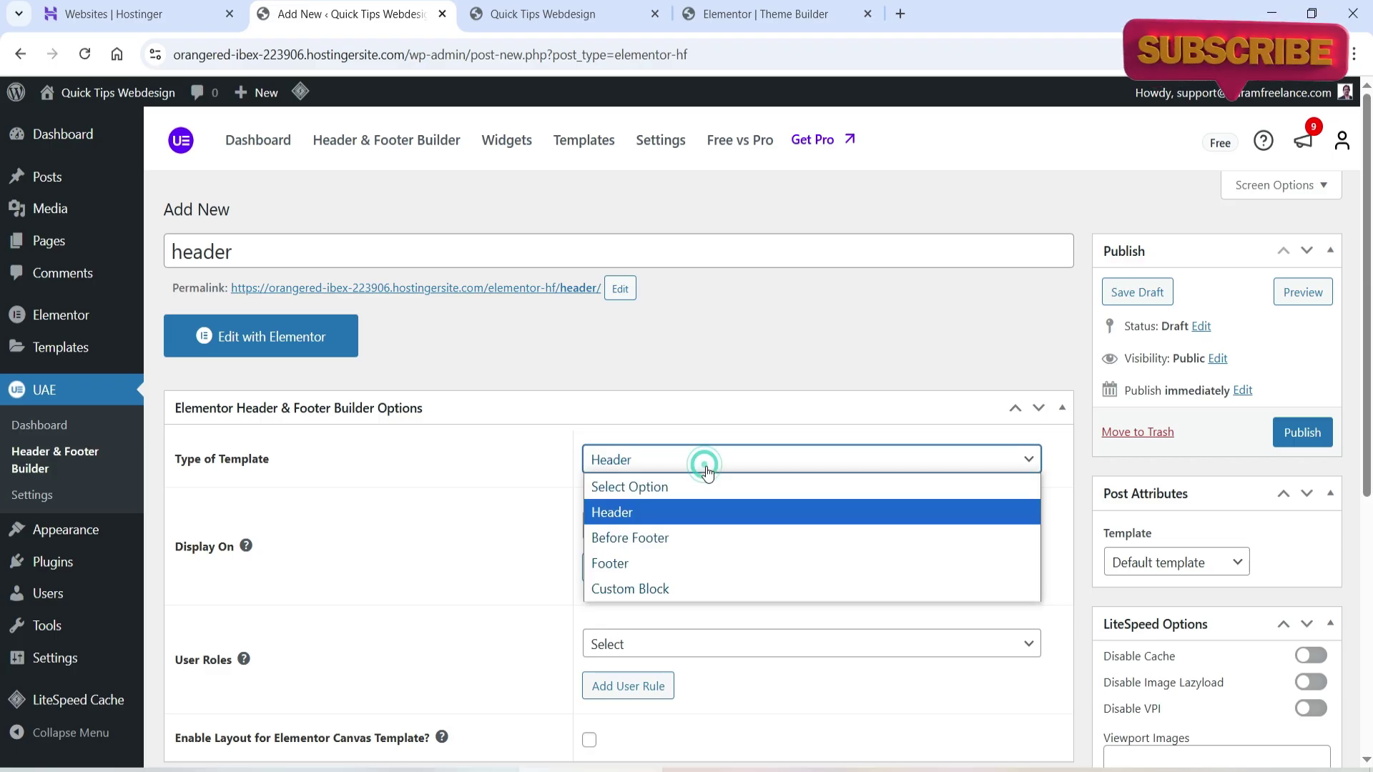
click(725, 559)
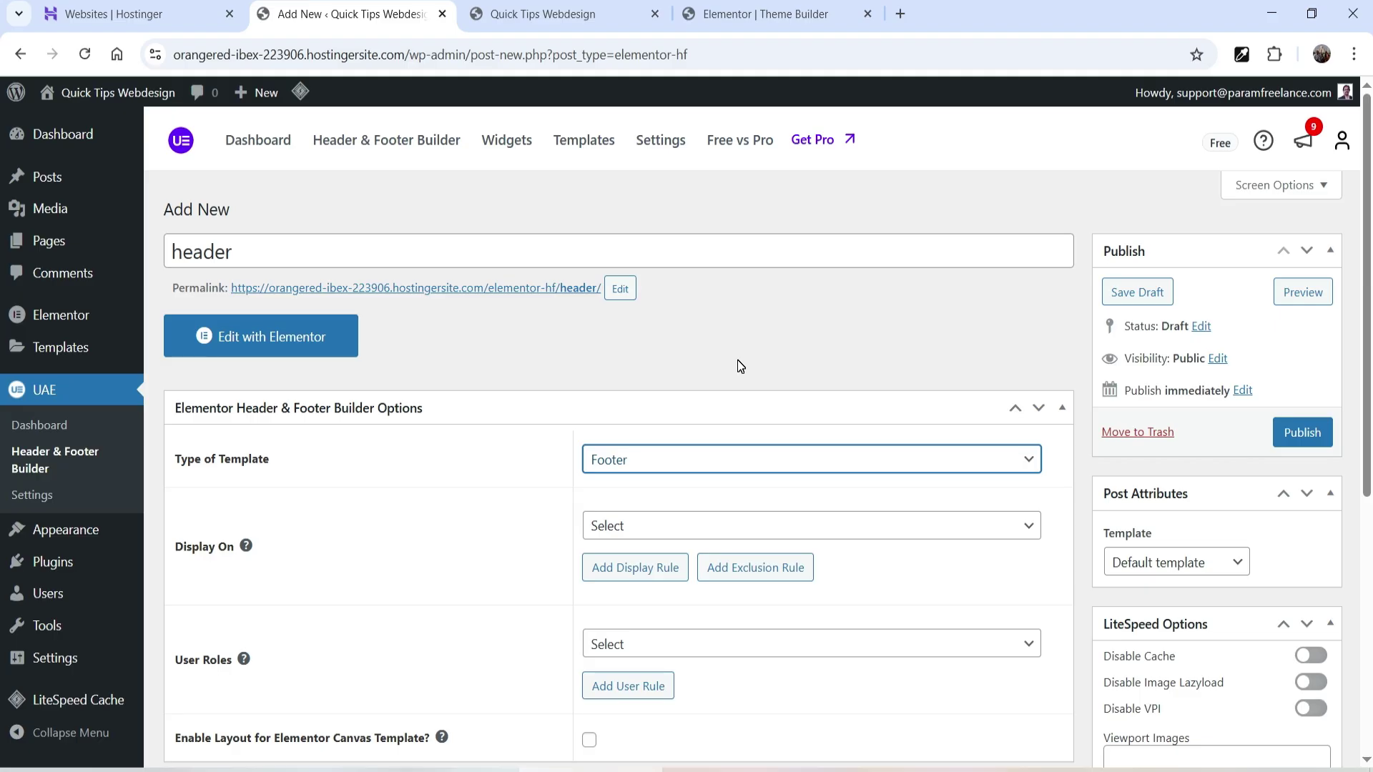
click(497, 150)
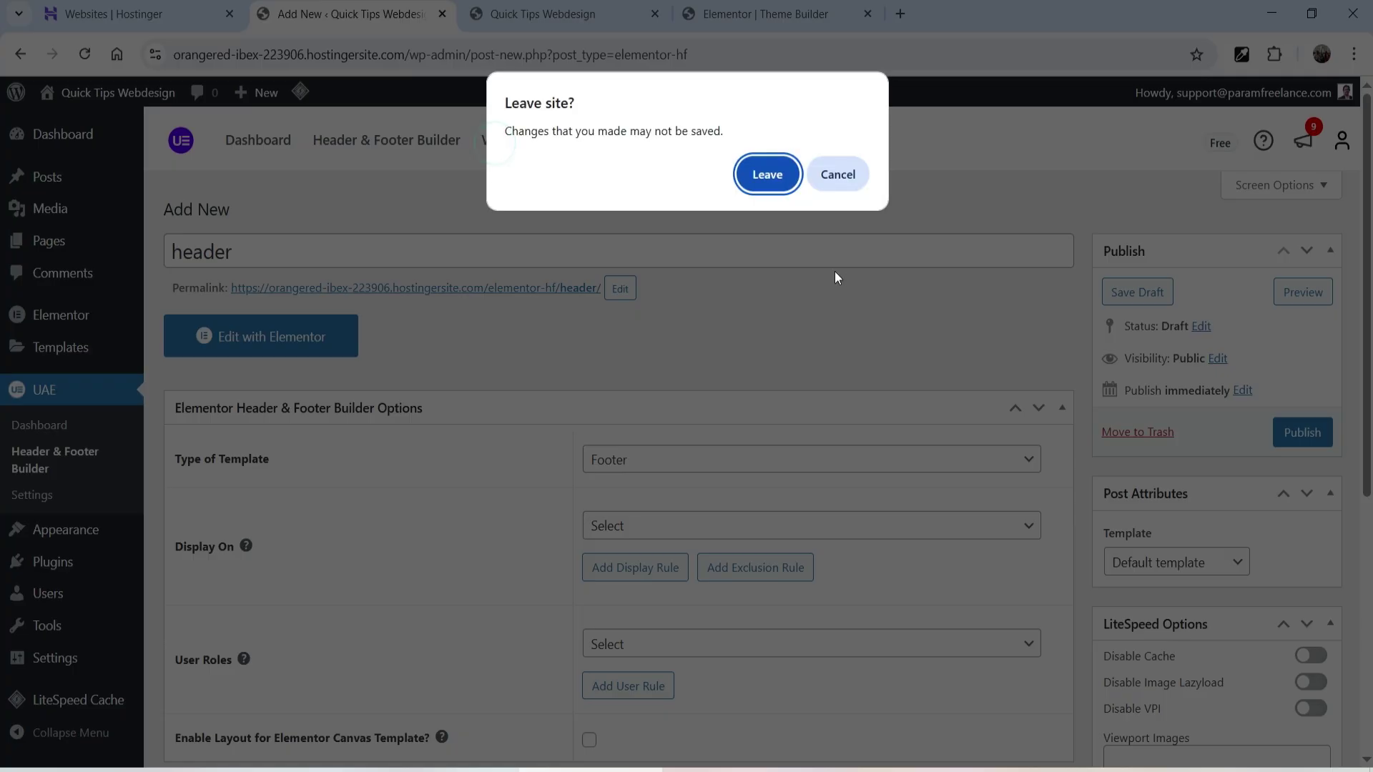
Step: Leave the unsaved template, scroll through the UAE Widgets list, and open the Templates page
click(771, 182)
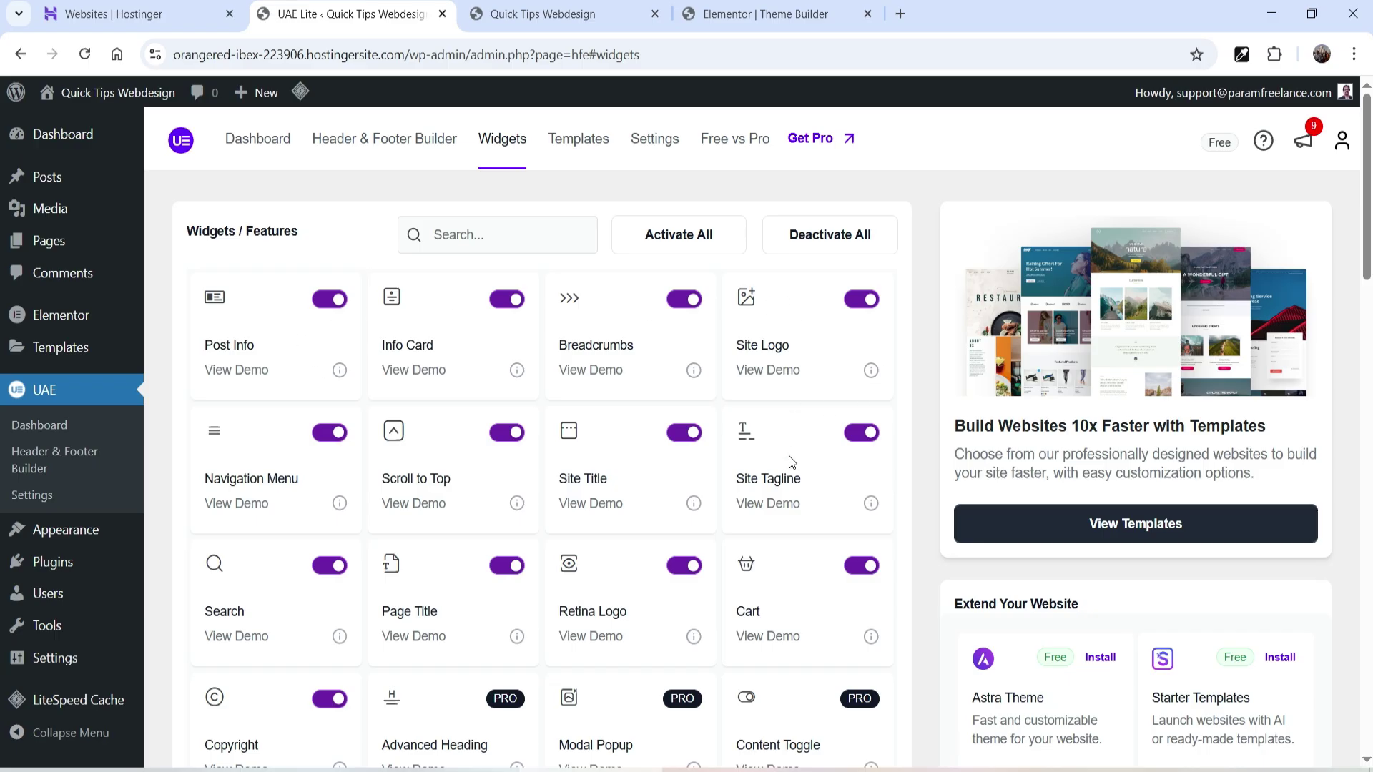
scroll(861, 436, down, 4)
scroll(937, 483, down, 3)
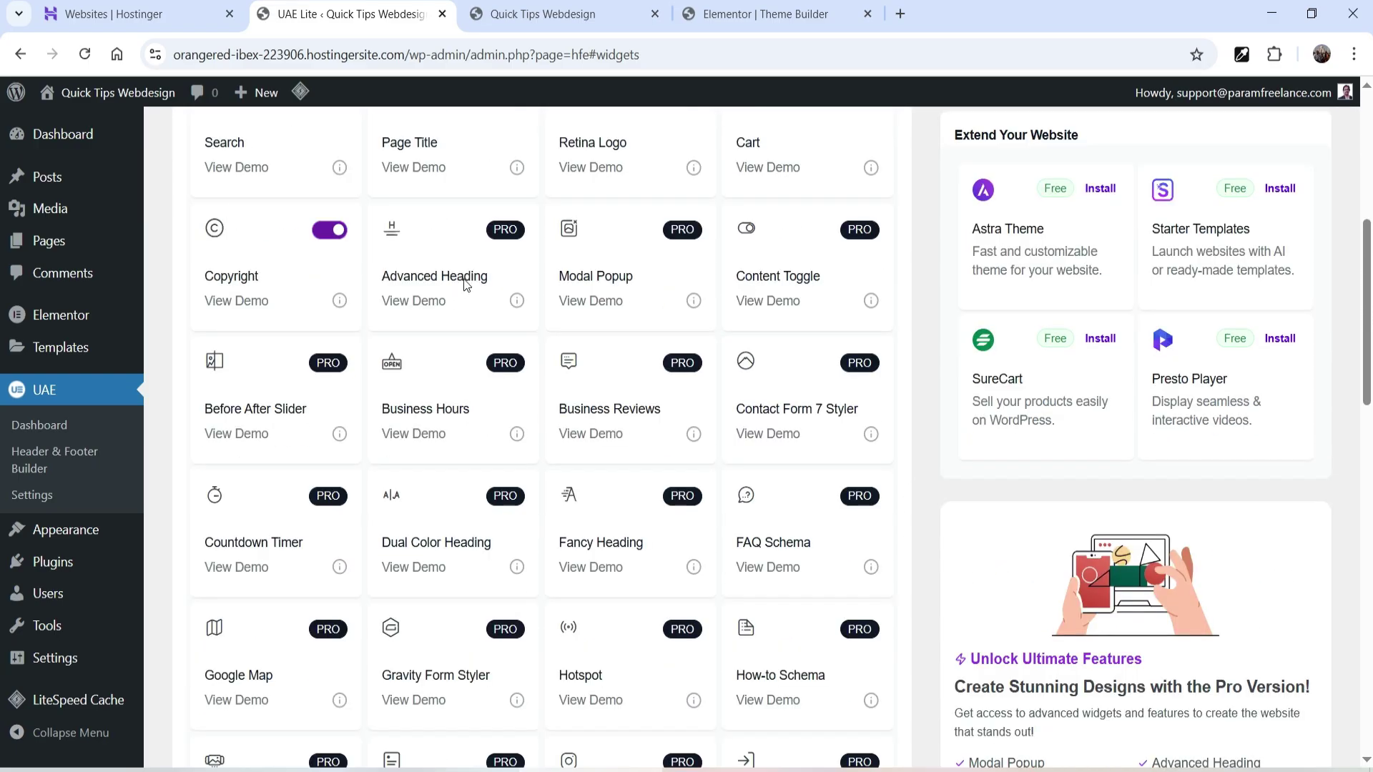
scroll(834, 463, down, 3)
scroll(750, 395, down, 14)
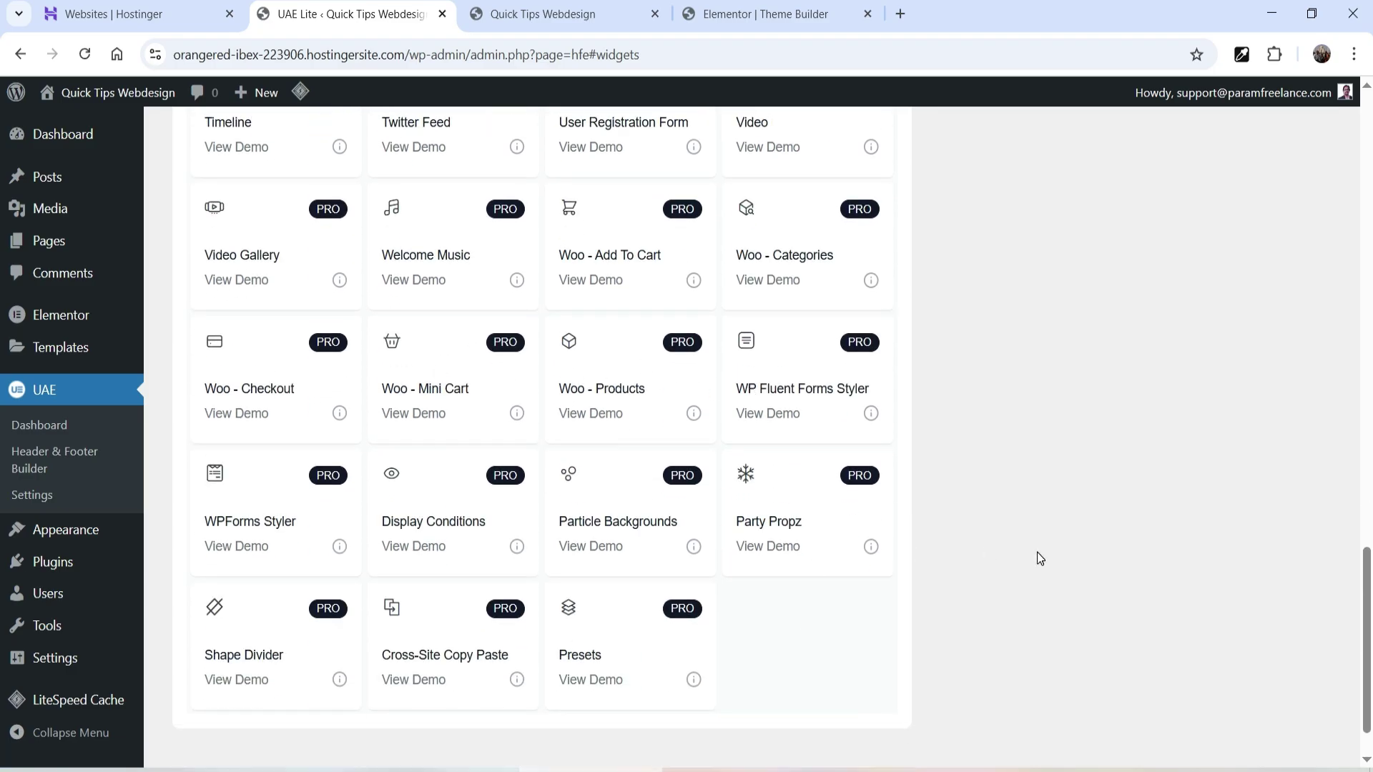
scroll(1016, 527, up, 20)
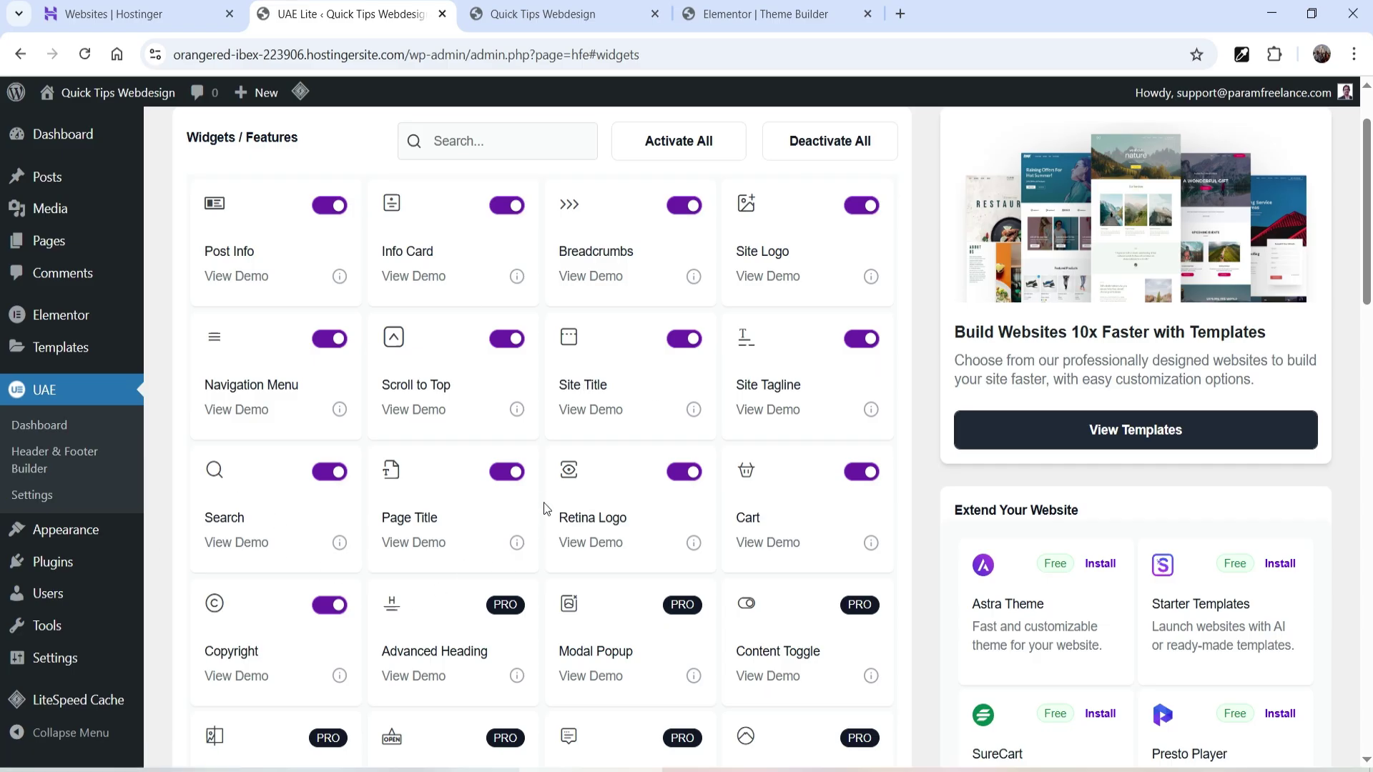
scroll(824, 522, down, 3)
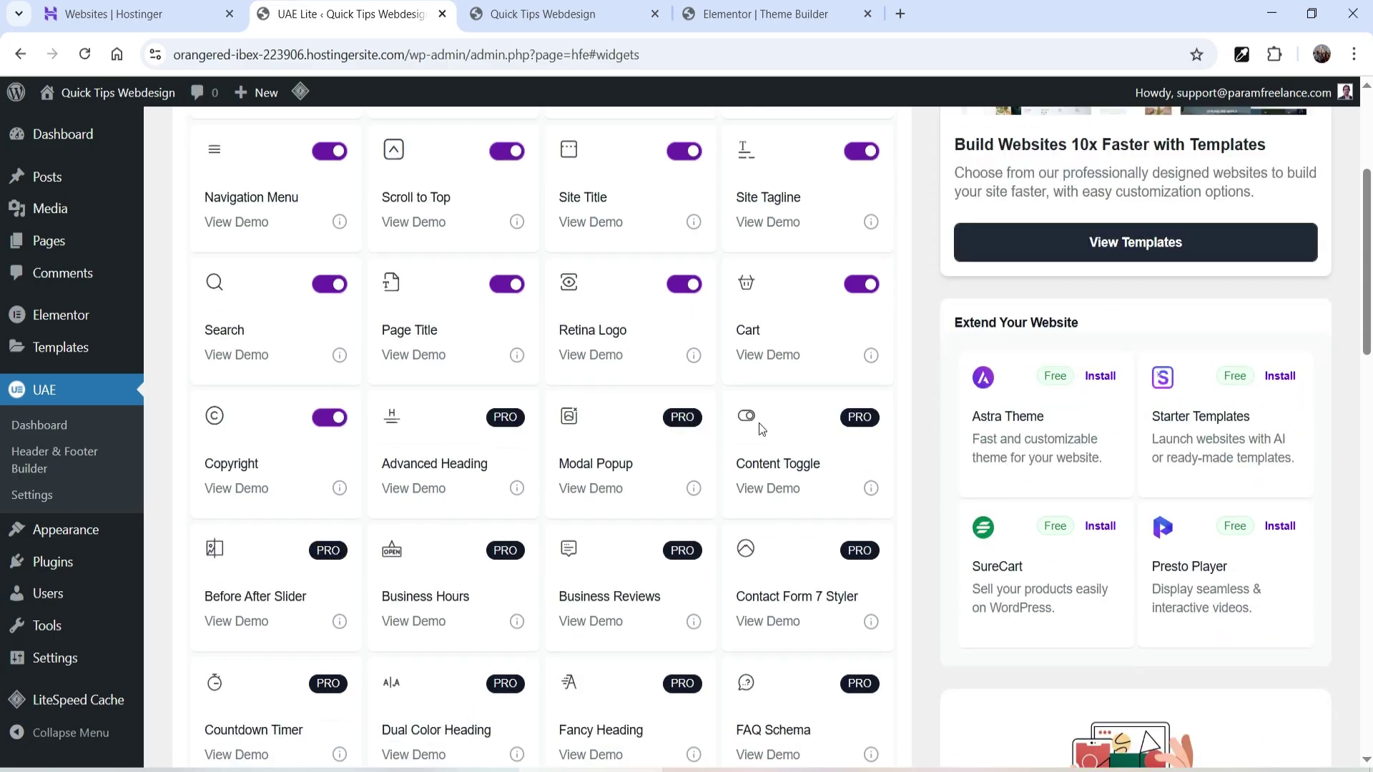
scroll(326, 466, down, 4)
scroll(791, 407, up, 10)
click(579, 138)
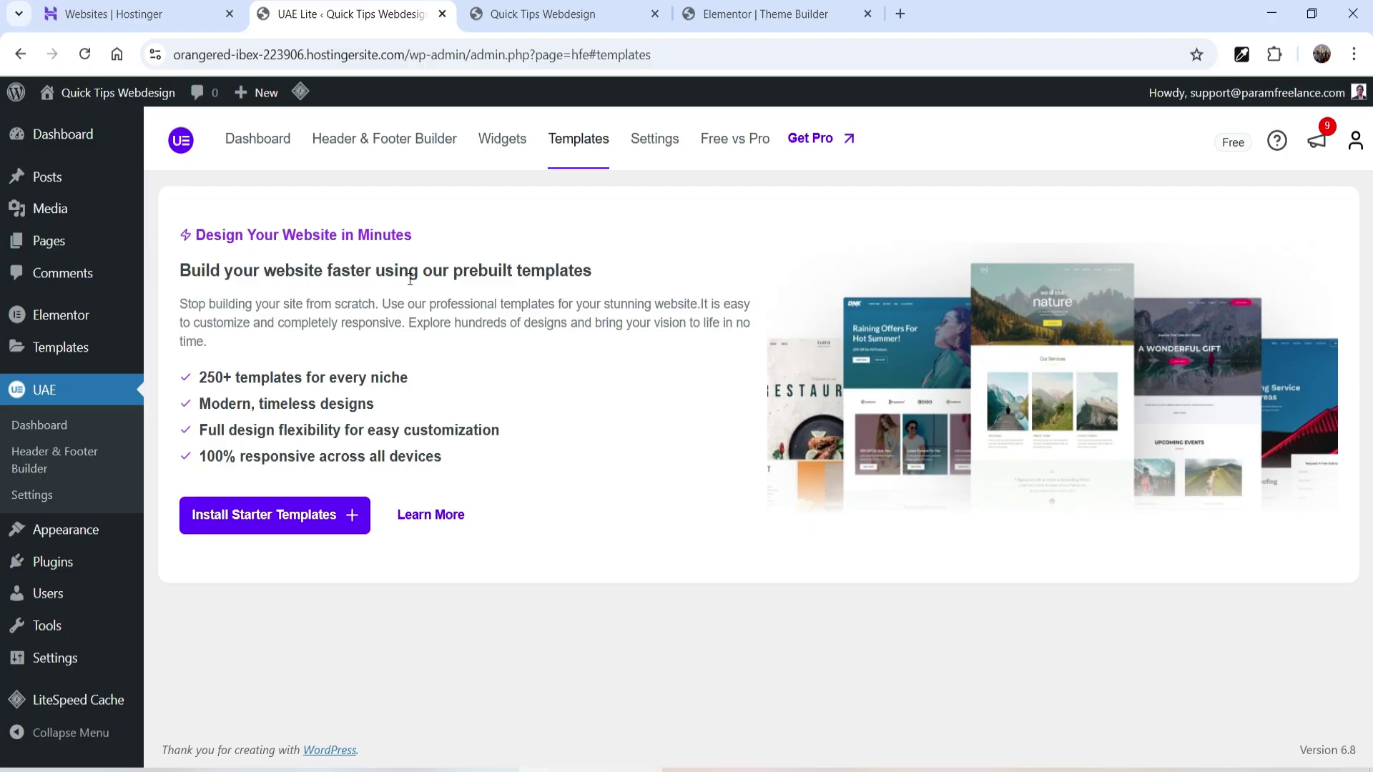
Step: Install and activate Starter Templates, exit its wizard, and check the installed plugins
click(336, 519)
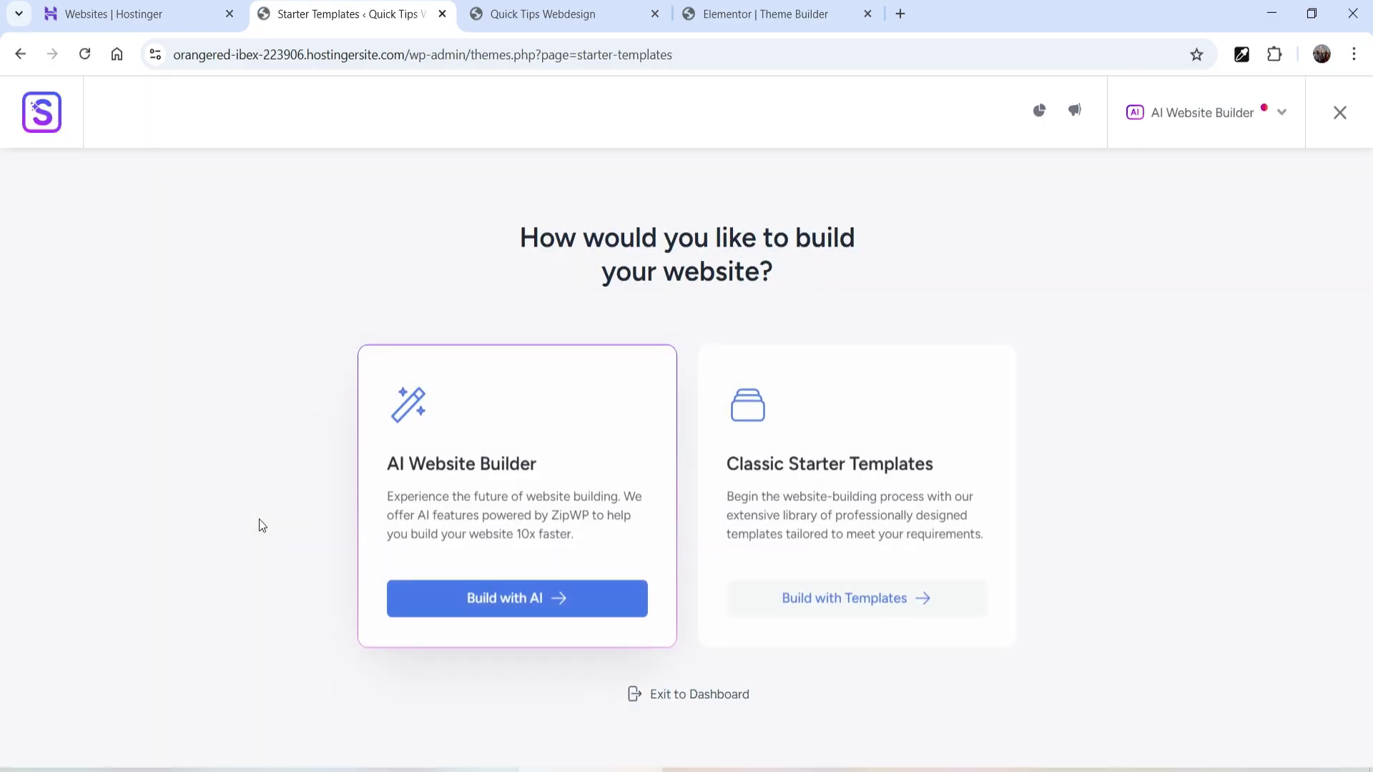
click(1341, 113)
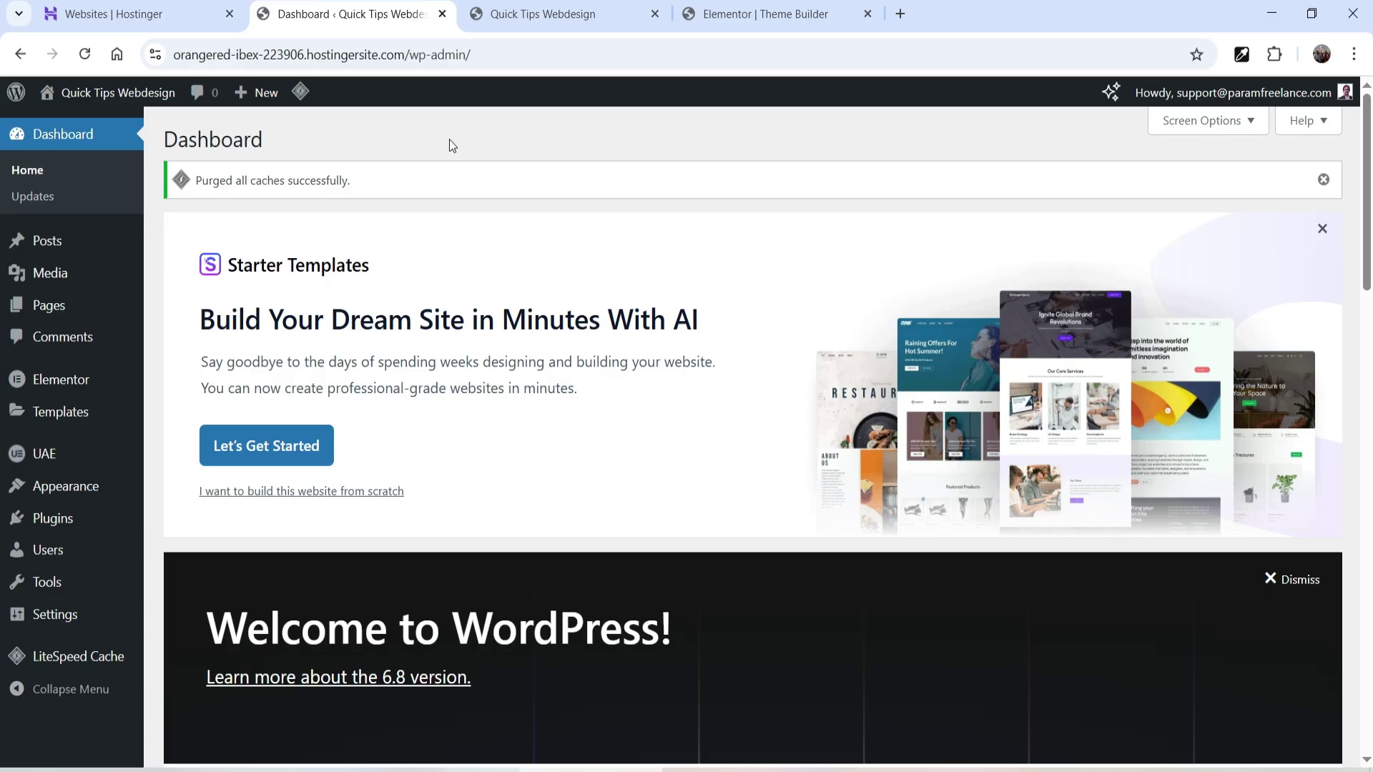
click(67, 520)
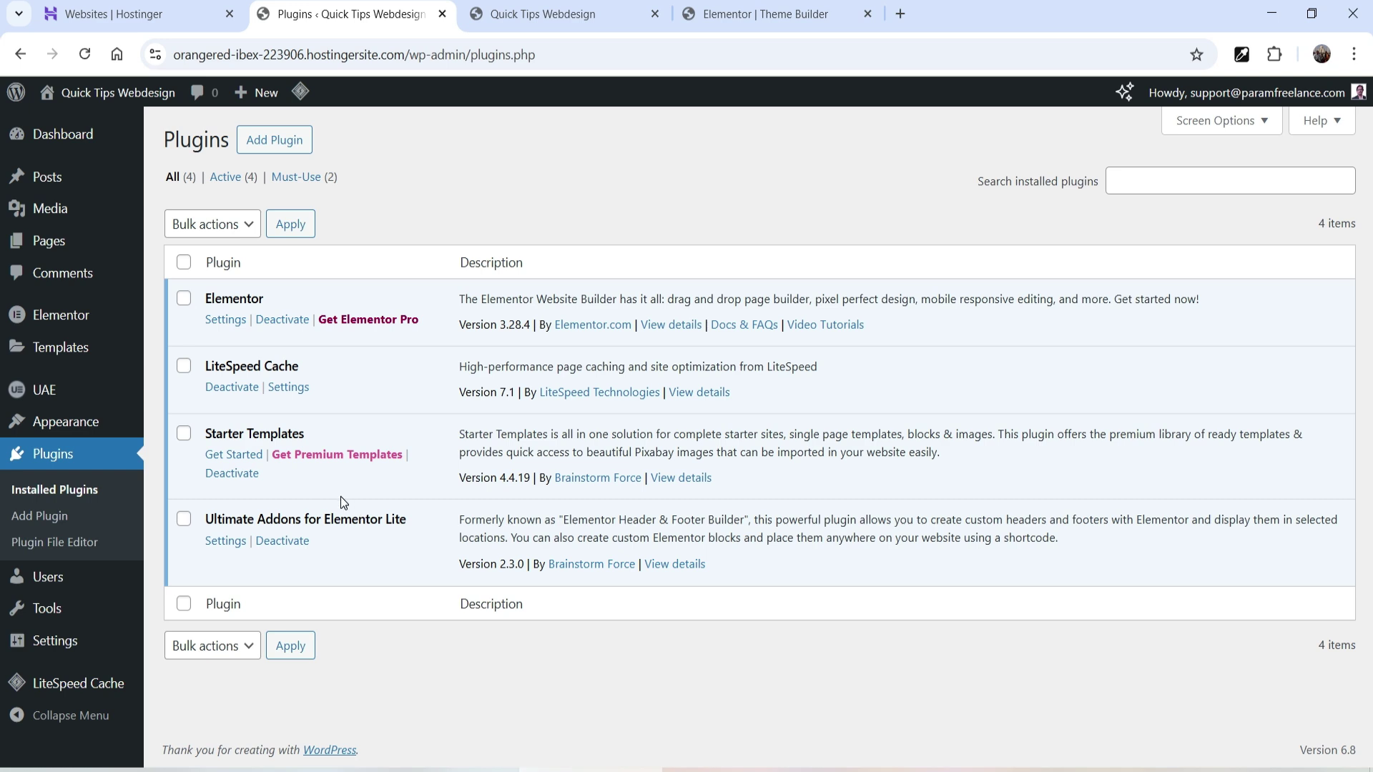
Step: Review UAE dashboard, templates, and version rollback and usage tracking settings, then list site pages
click(172, 392)
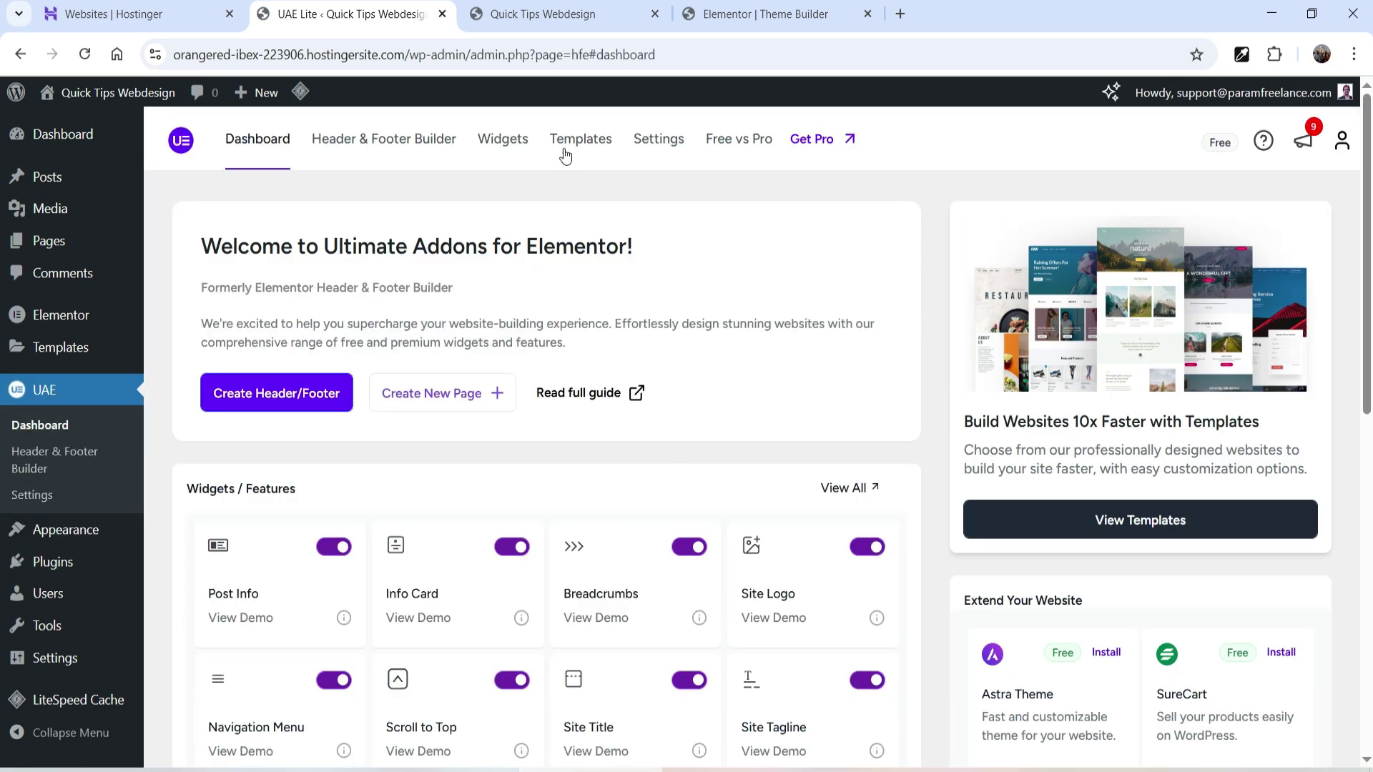
click(562, 159)
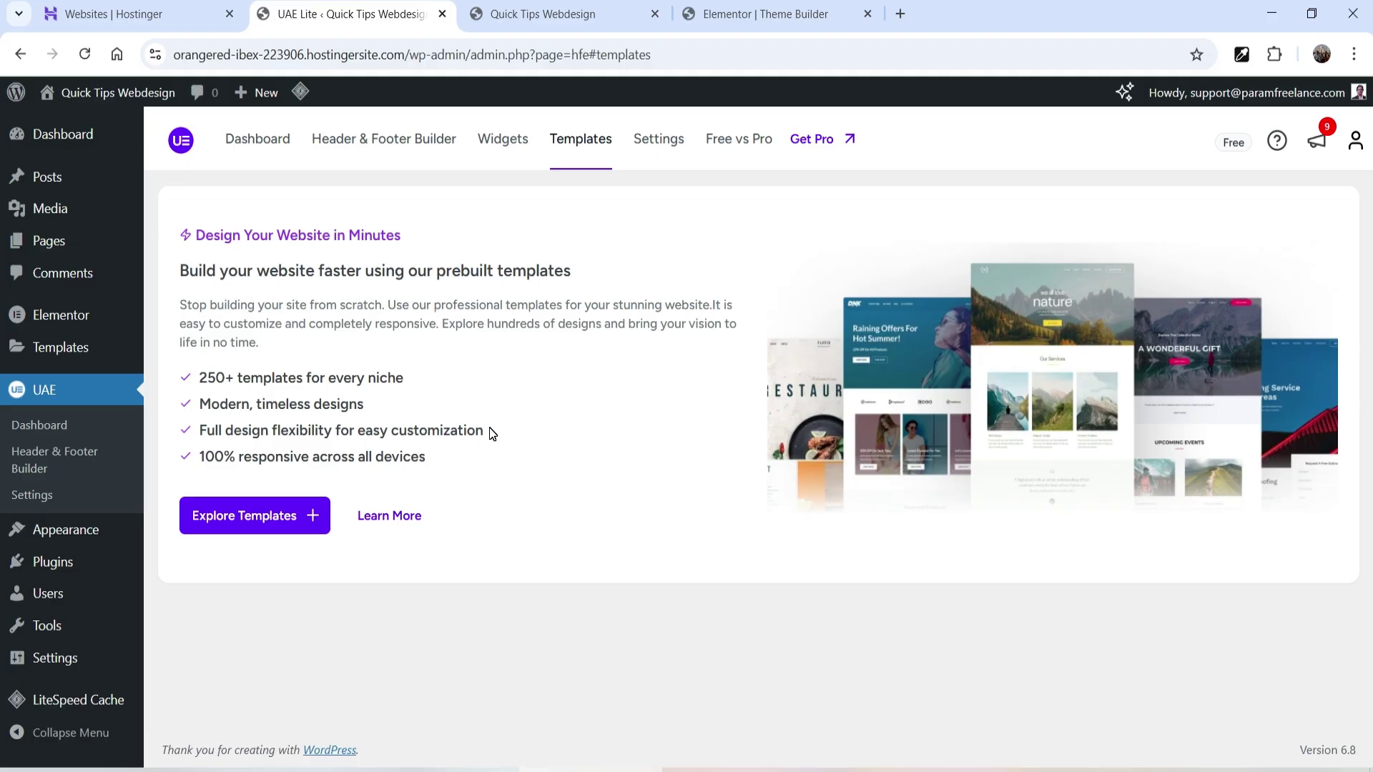
click(659, 139)
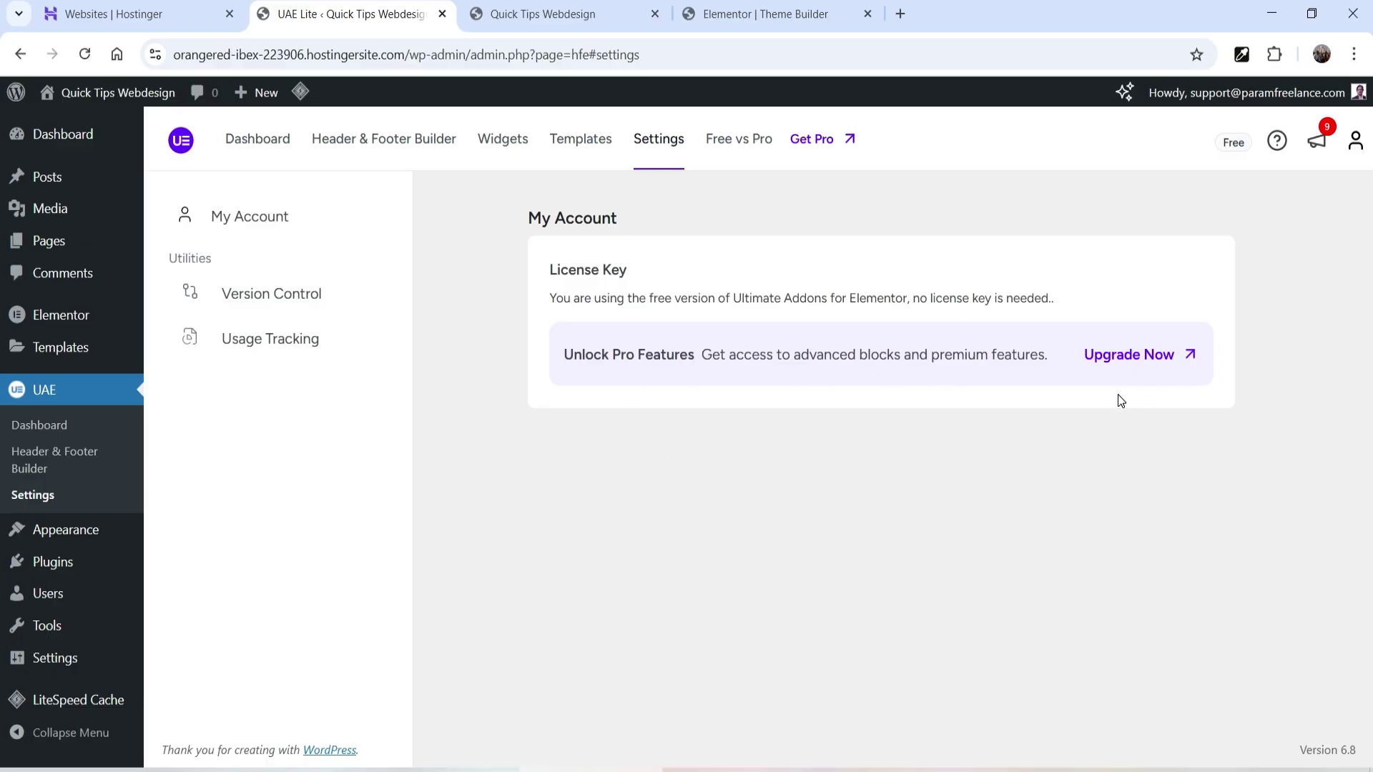
click(282, 301)
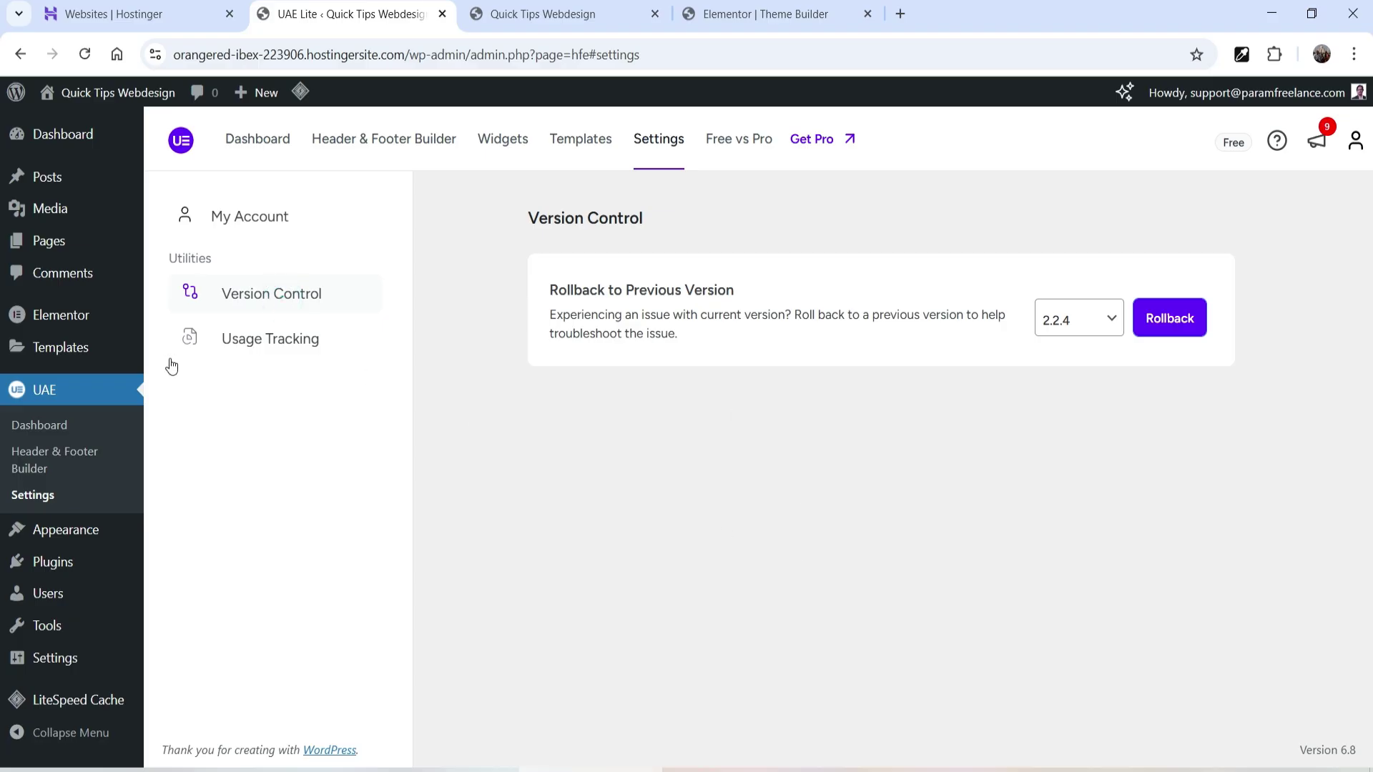
click(266, 343)
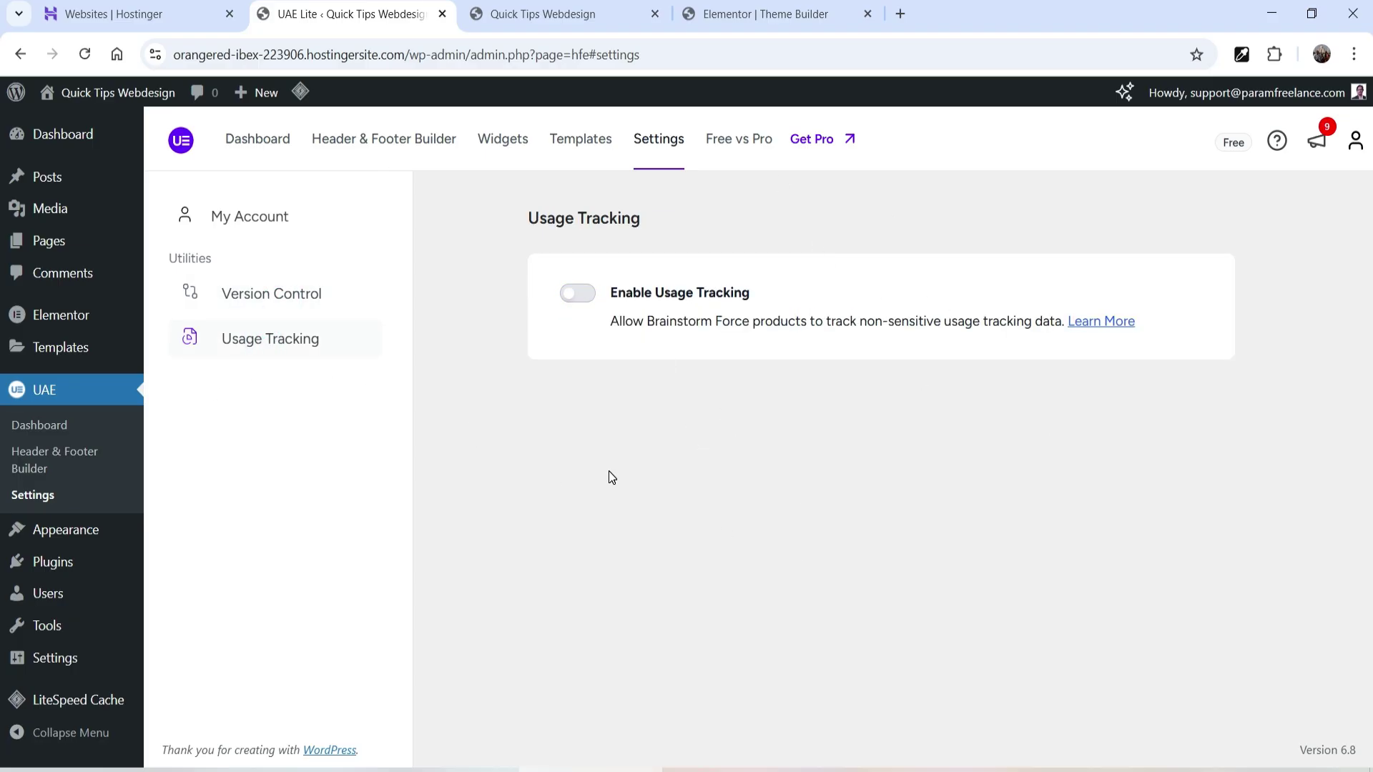
click(43, 248)
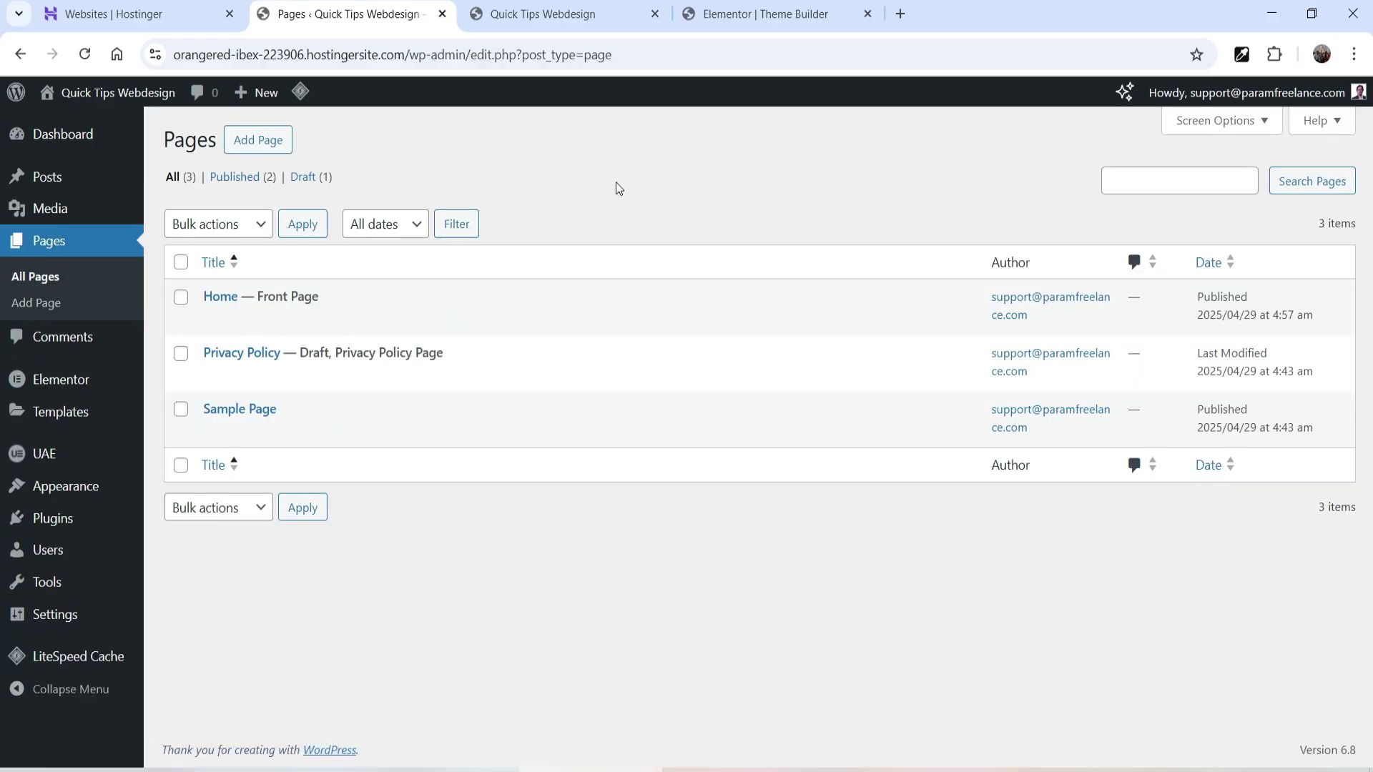
Step: Open the Home page with Edit with Elementor and dismiss the notifications popup
click(215, 321)
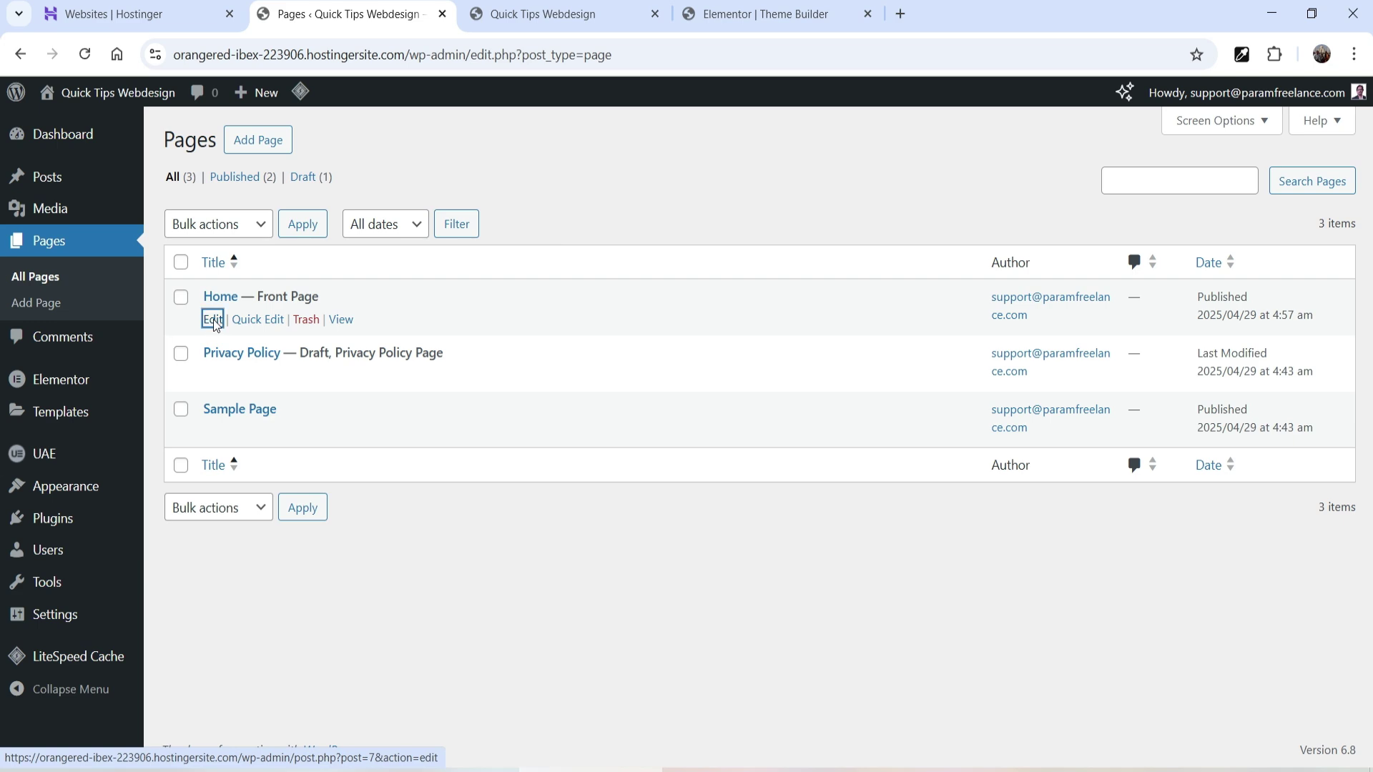
click(939, 14)
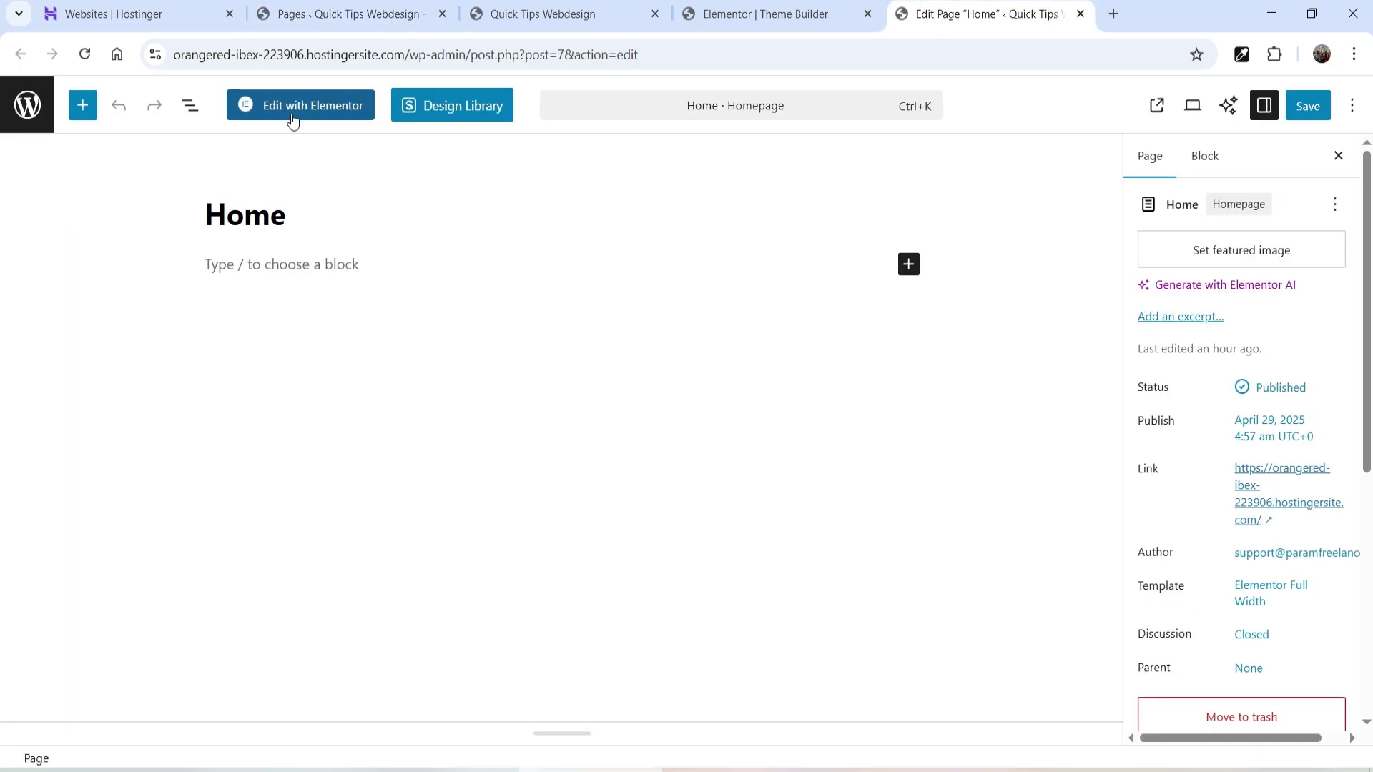
click(293, 115)
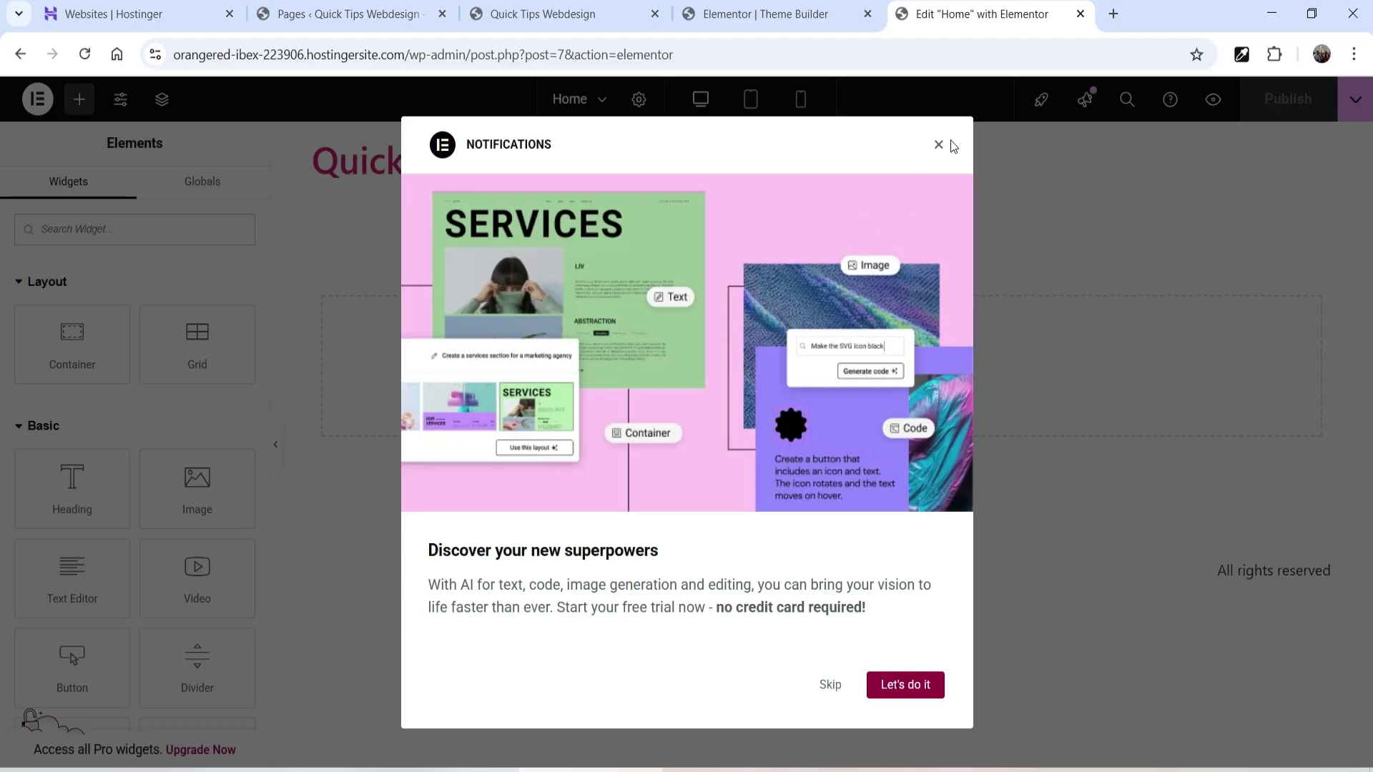
click(939, 145)
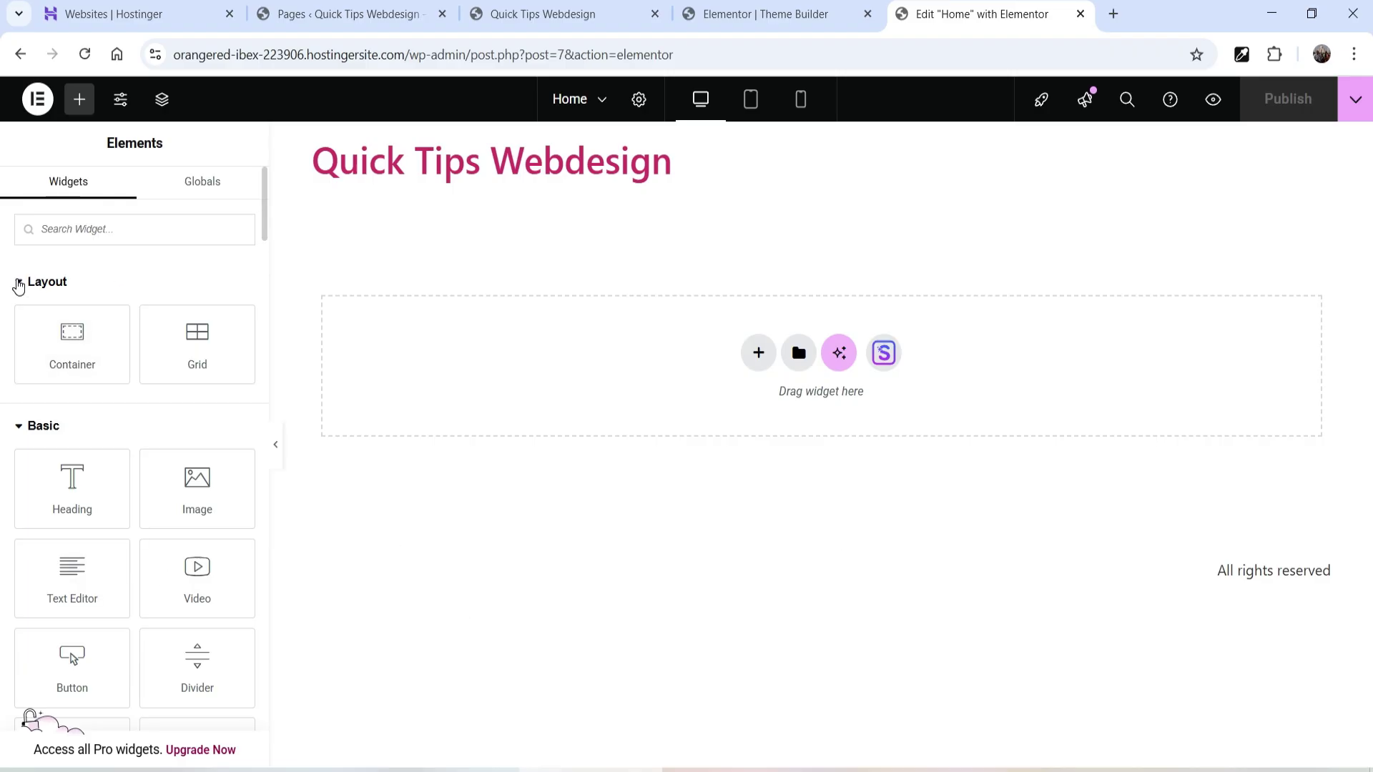
Step: Collapse the Layout and Pro widget categories in the Elements panel
click(18, 285)
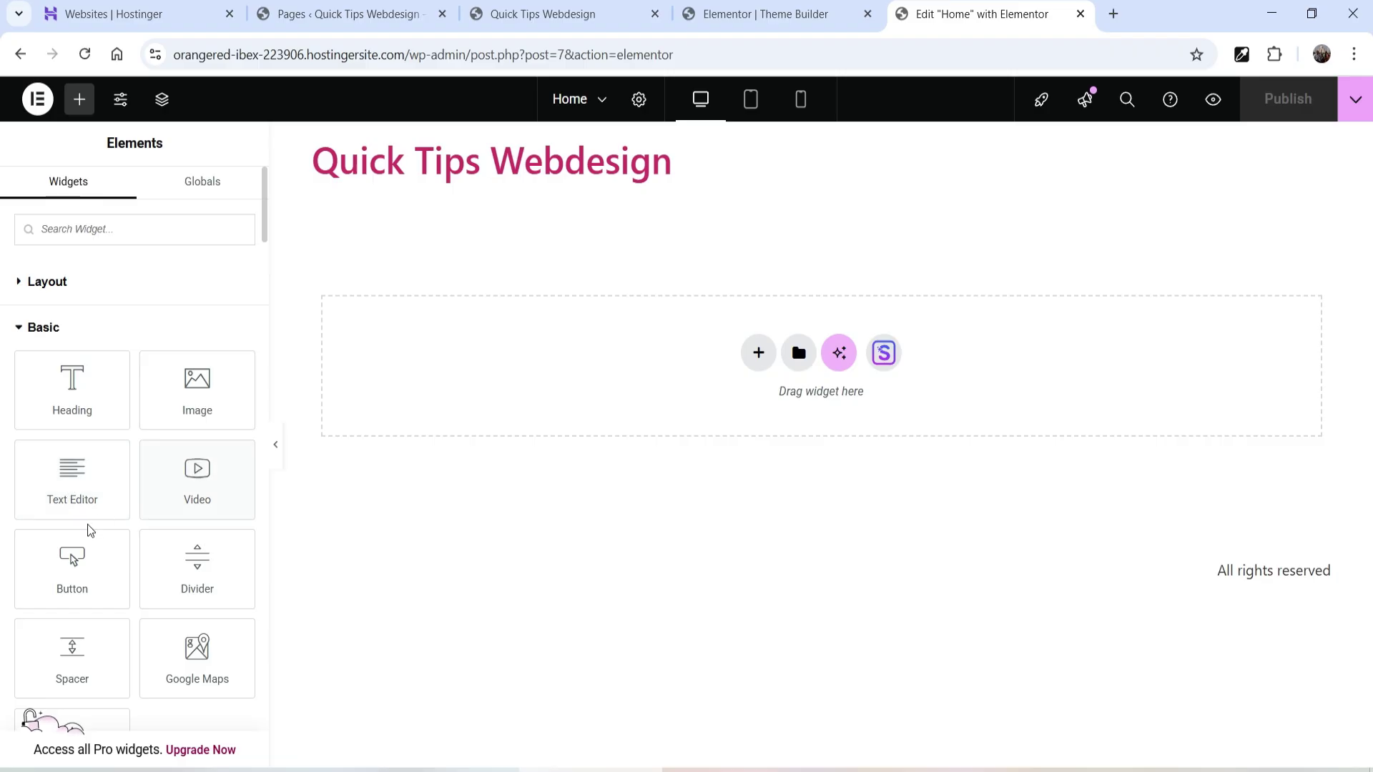
scroll(98, 467, down, 3)
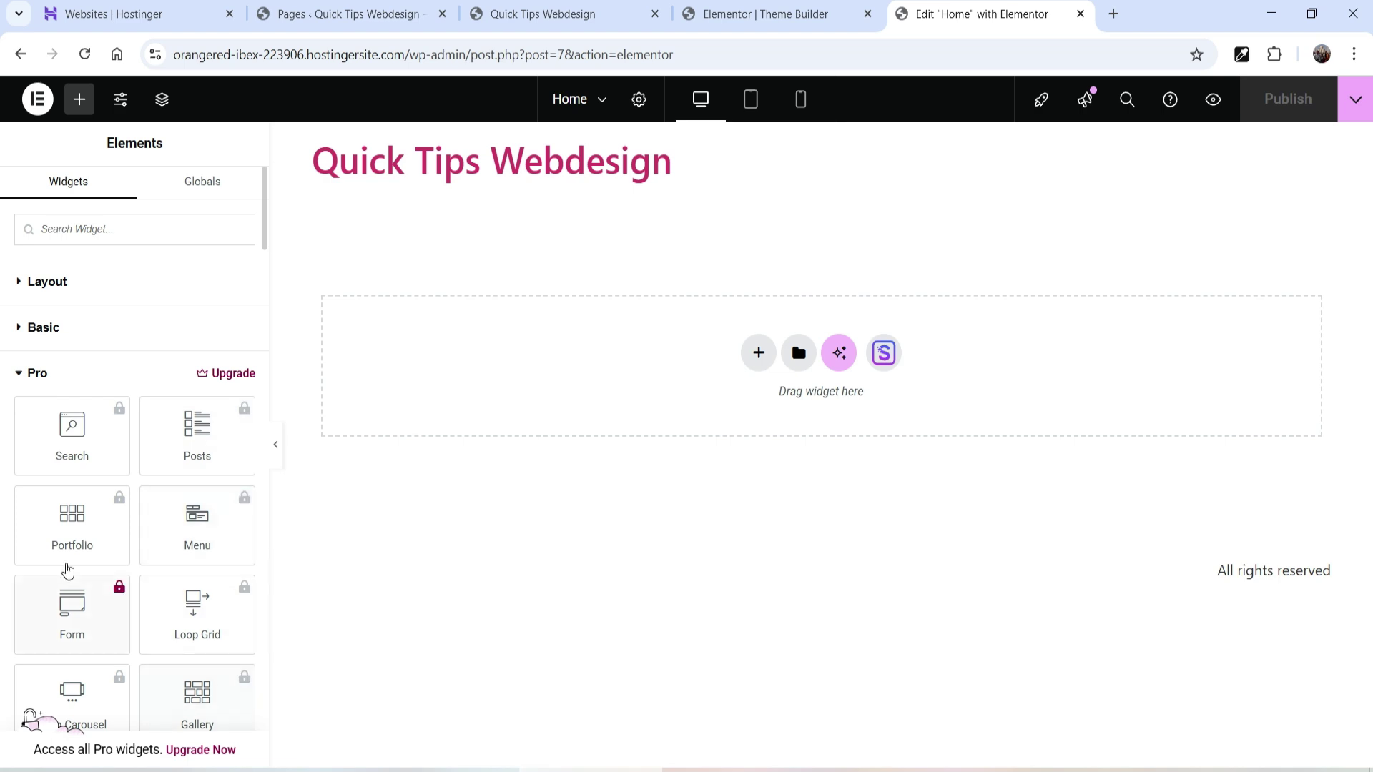
click(35, 373)
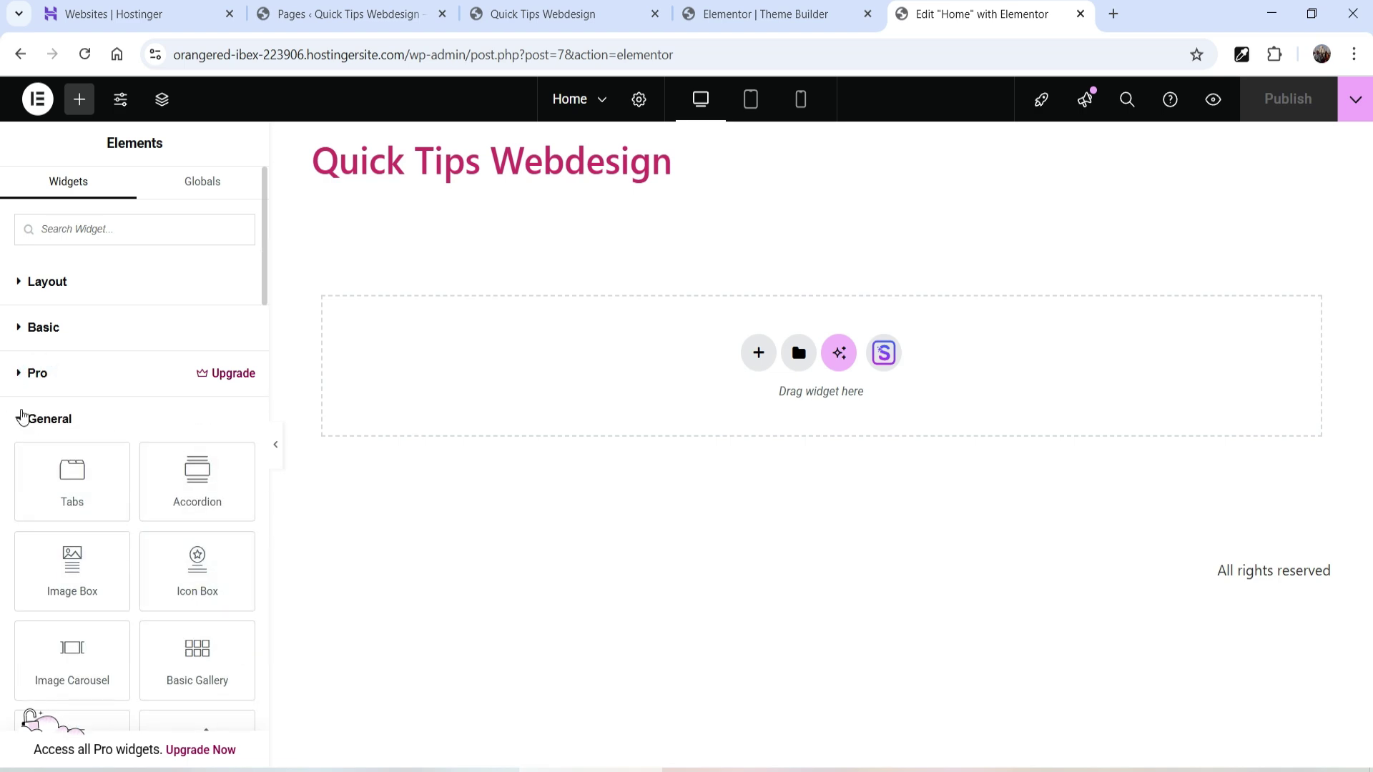
Step: Collapse General and Link In Bio, then browse UAE widgets like Retina Logo, Navigation Menu and Info Card
click(24, 410)
click(47, 468)
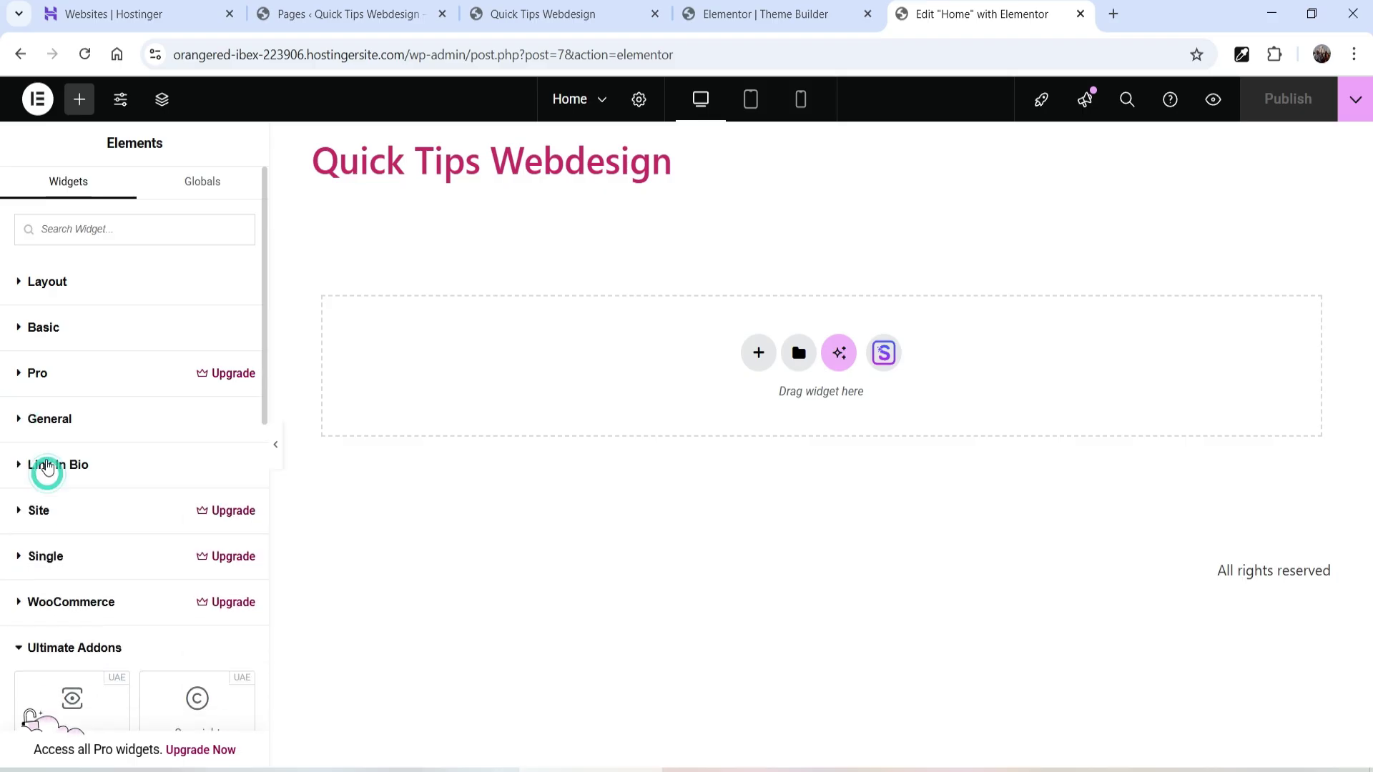
scroll(114, 509, down, 3)
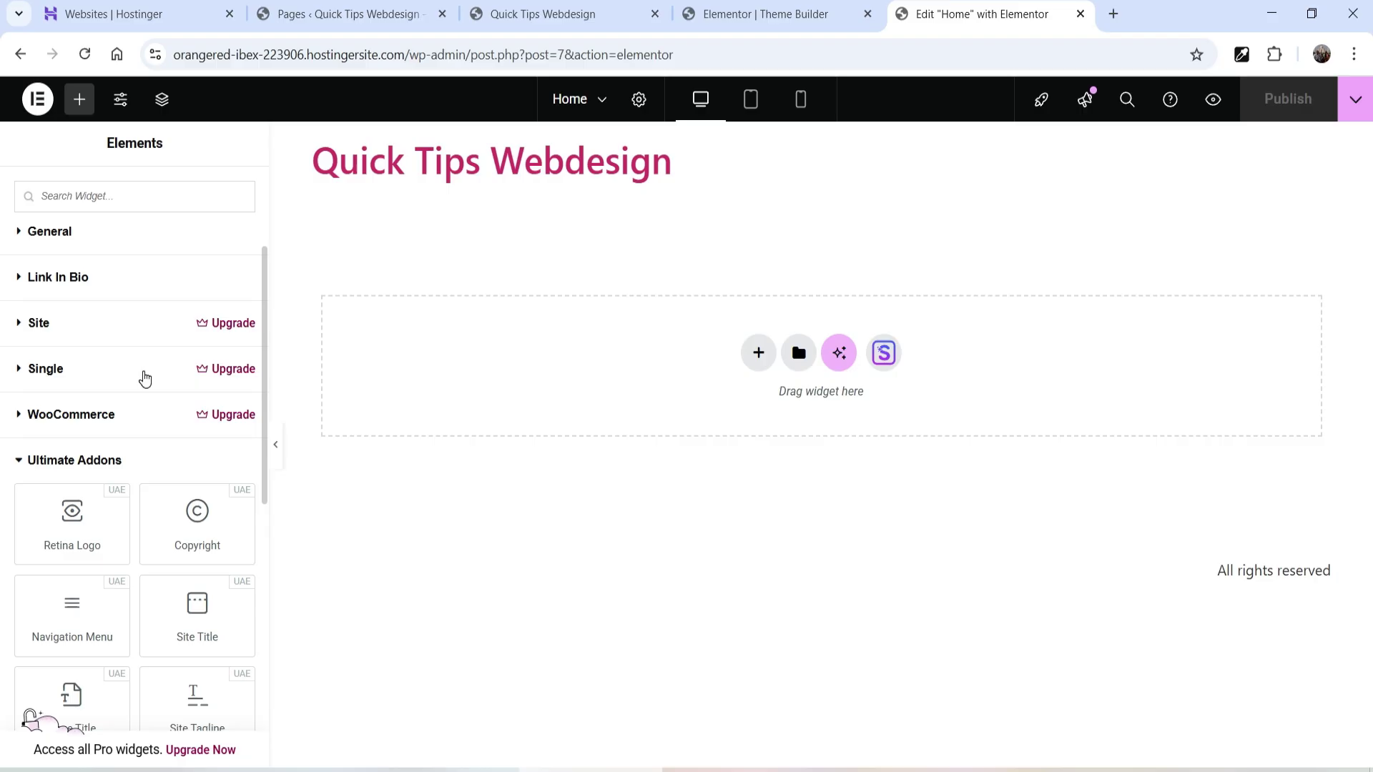
scroll(145, 379, down, 1)
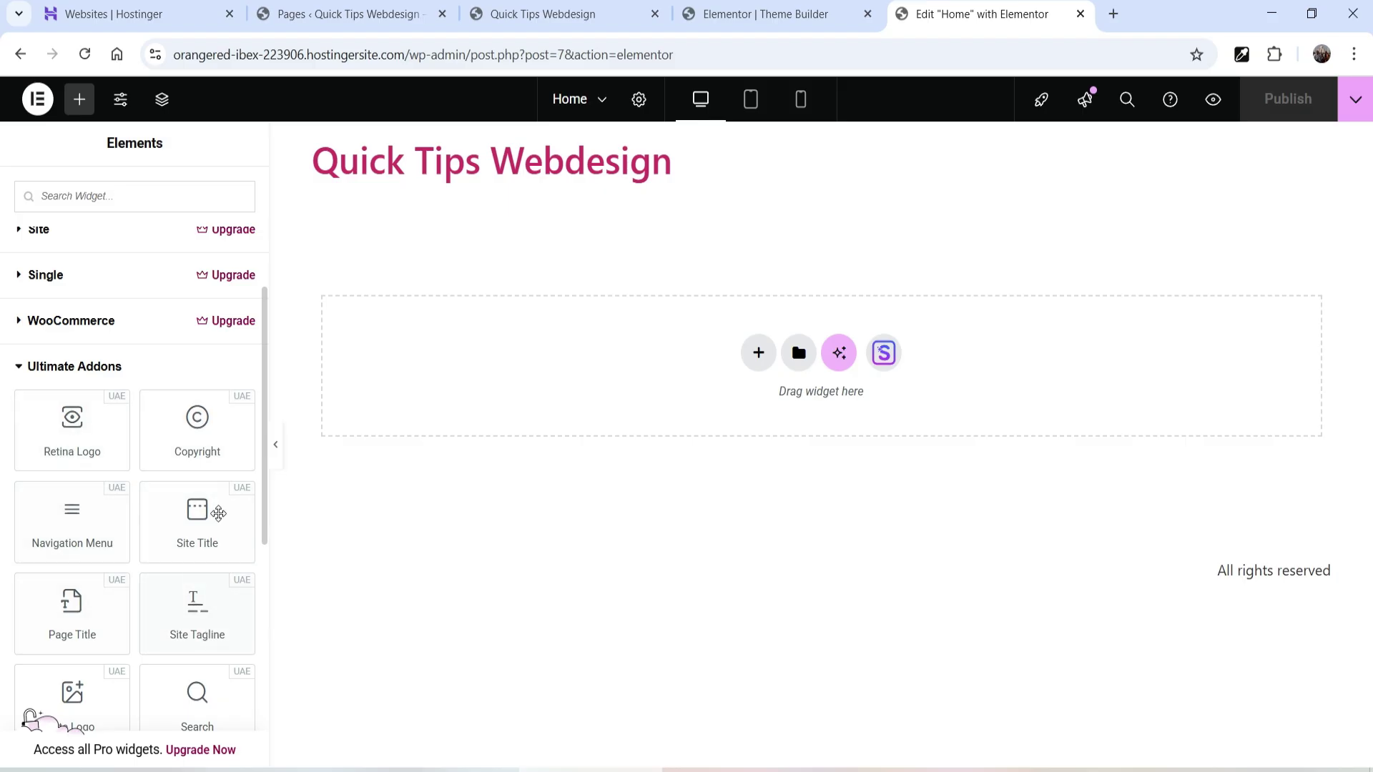
scroll(197, 581, down, 2)
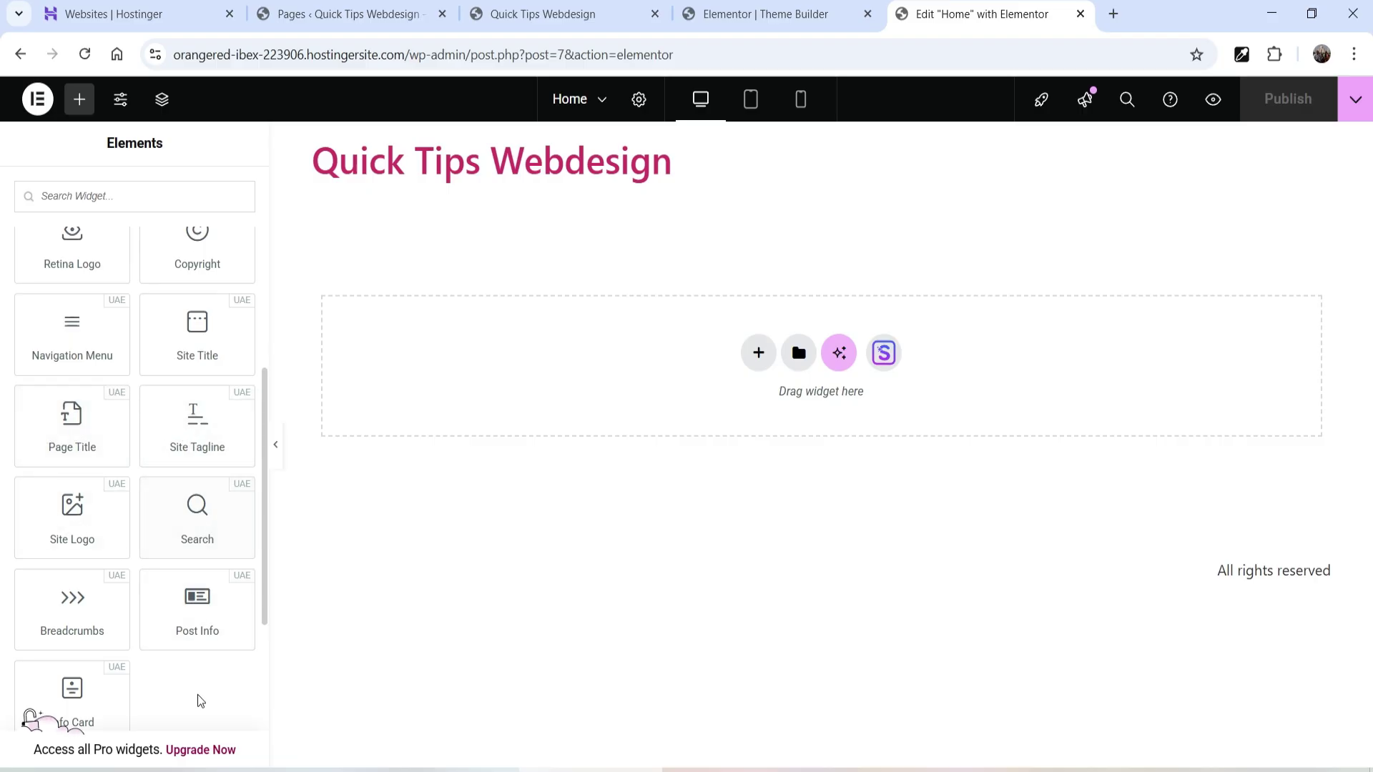
scroll(86, 598, down, 2)
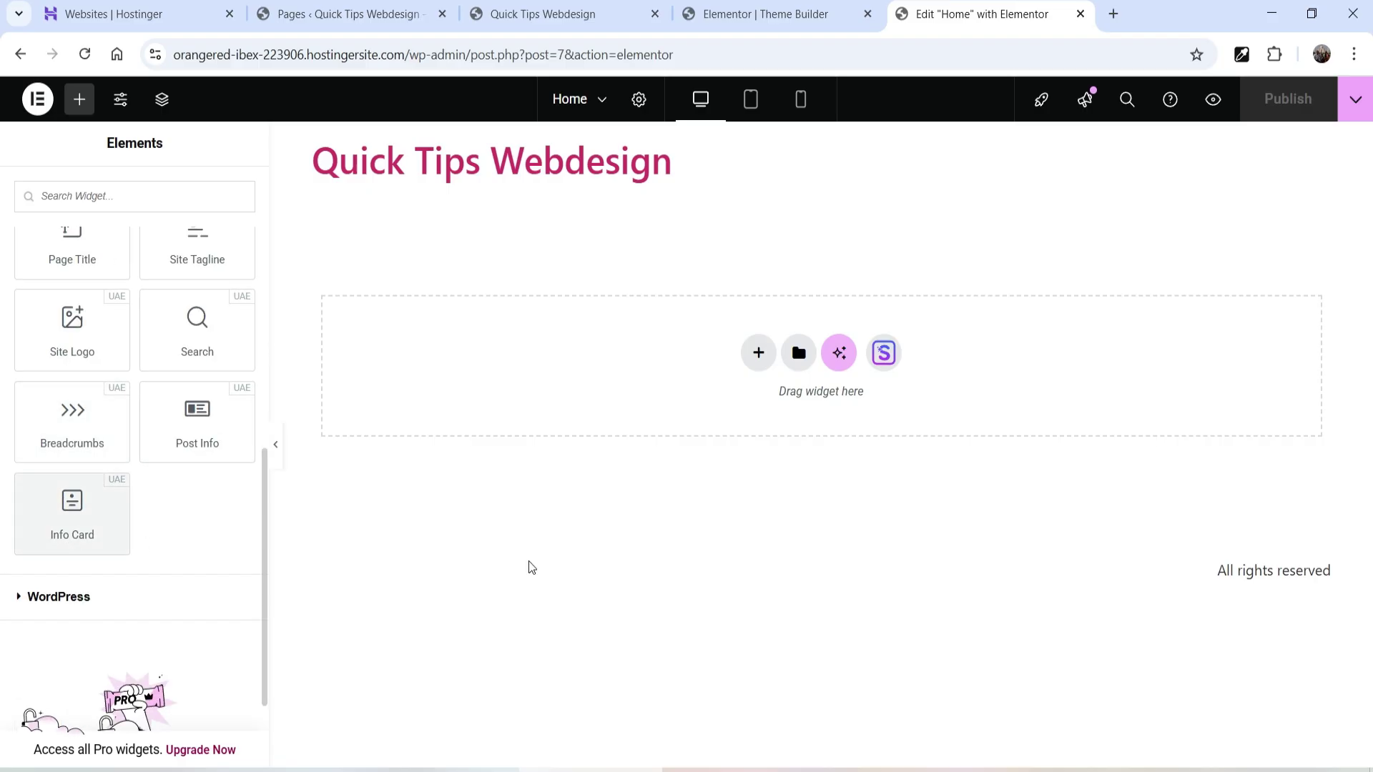
scroll(86, 472, up, 3)
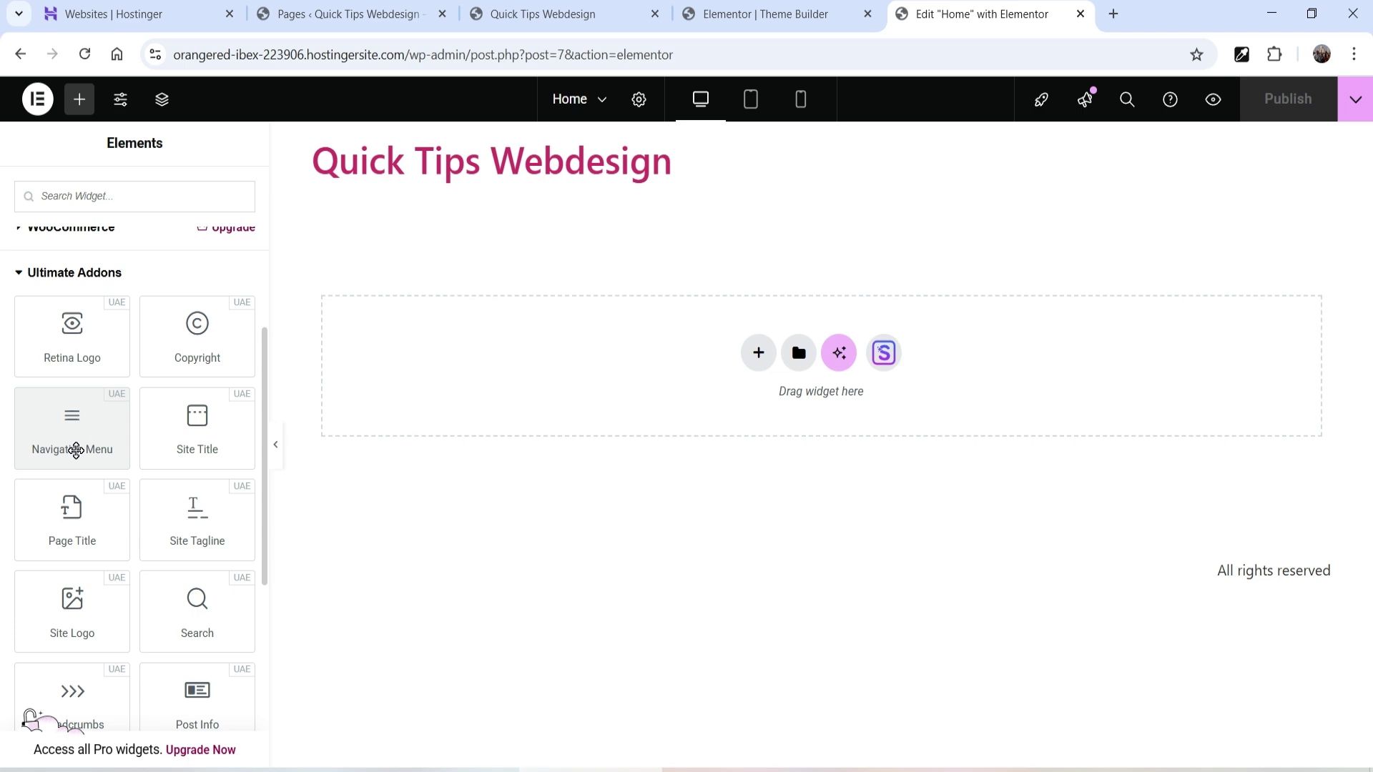
click(105, 197)
text(menu)
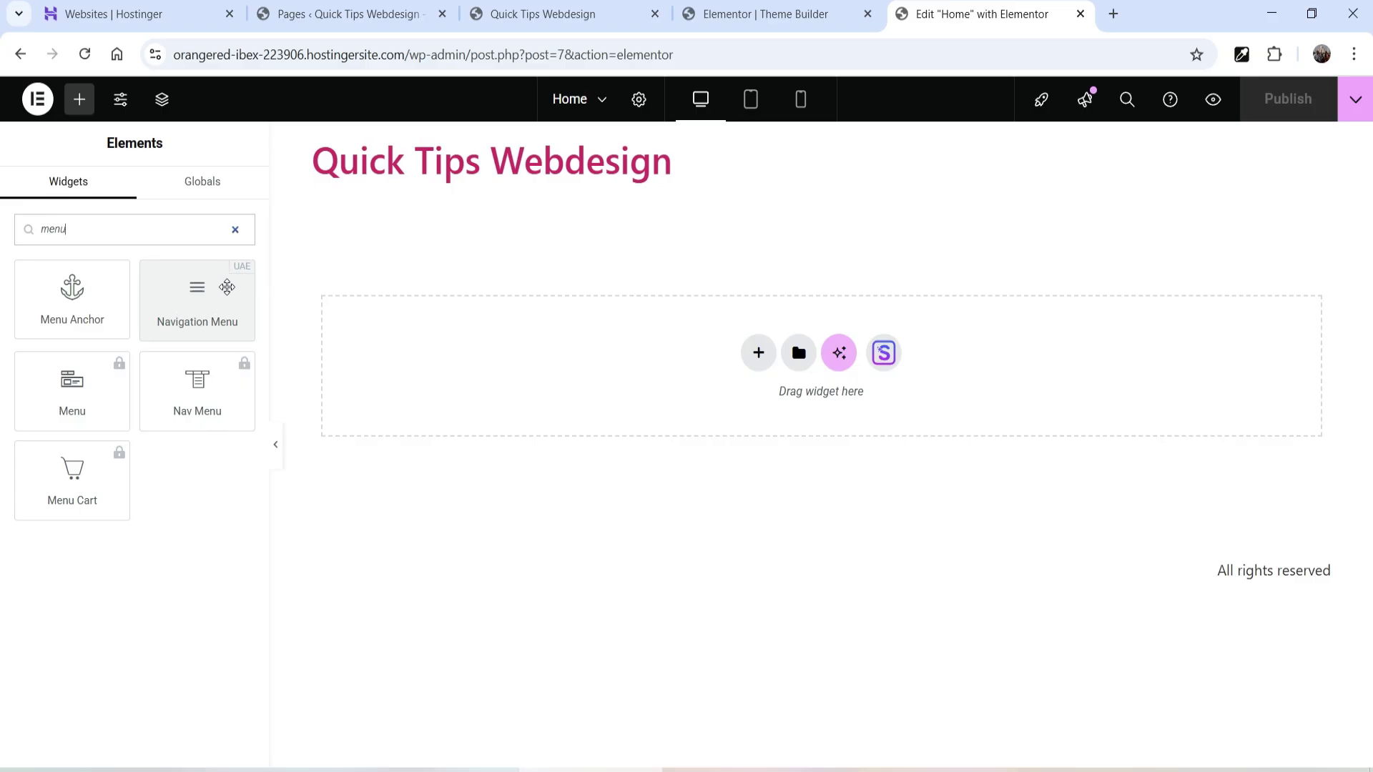
click(235, 232)
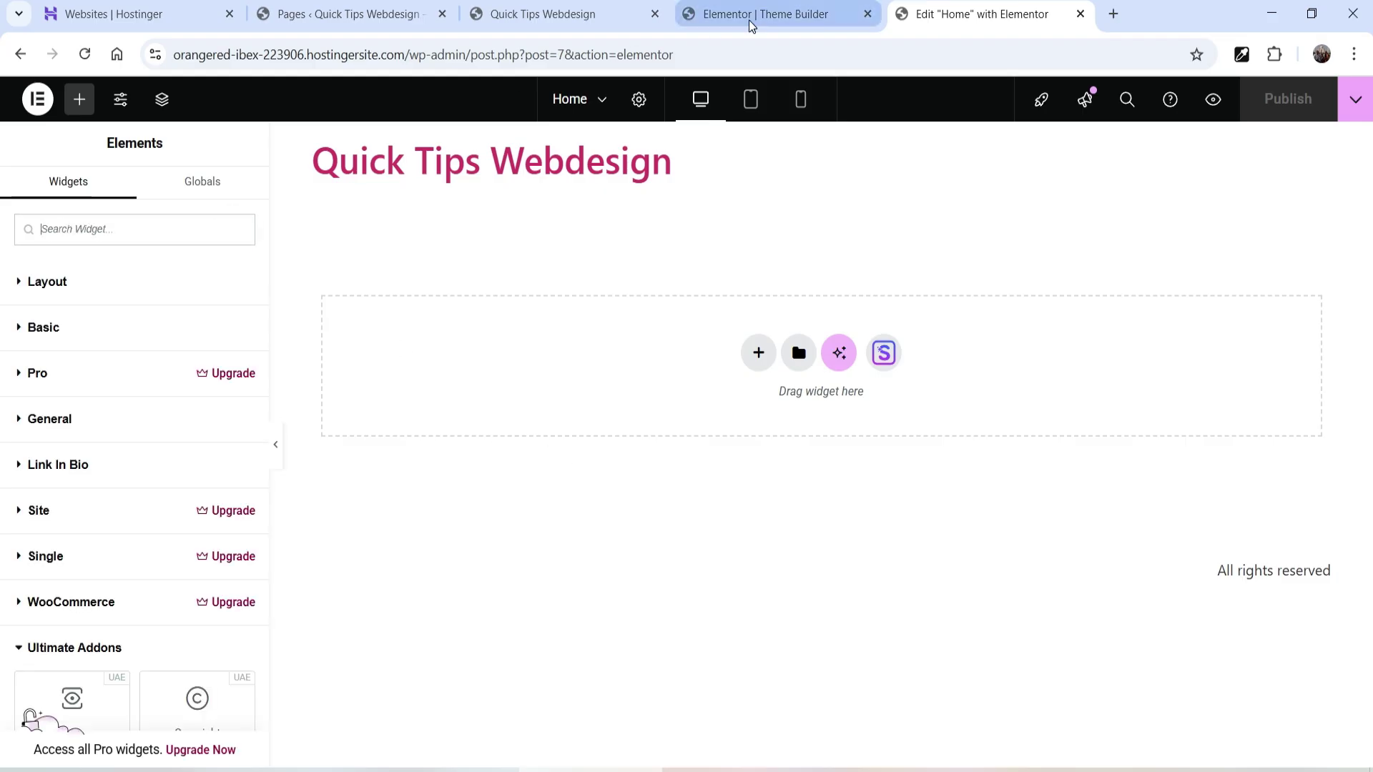
Step: Browse the UAE Widgets grid from Post Info down to Video and Off - Canvas
click(366, 24)
mouse_move(51, 460)
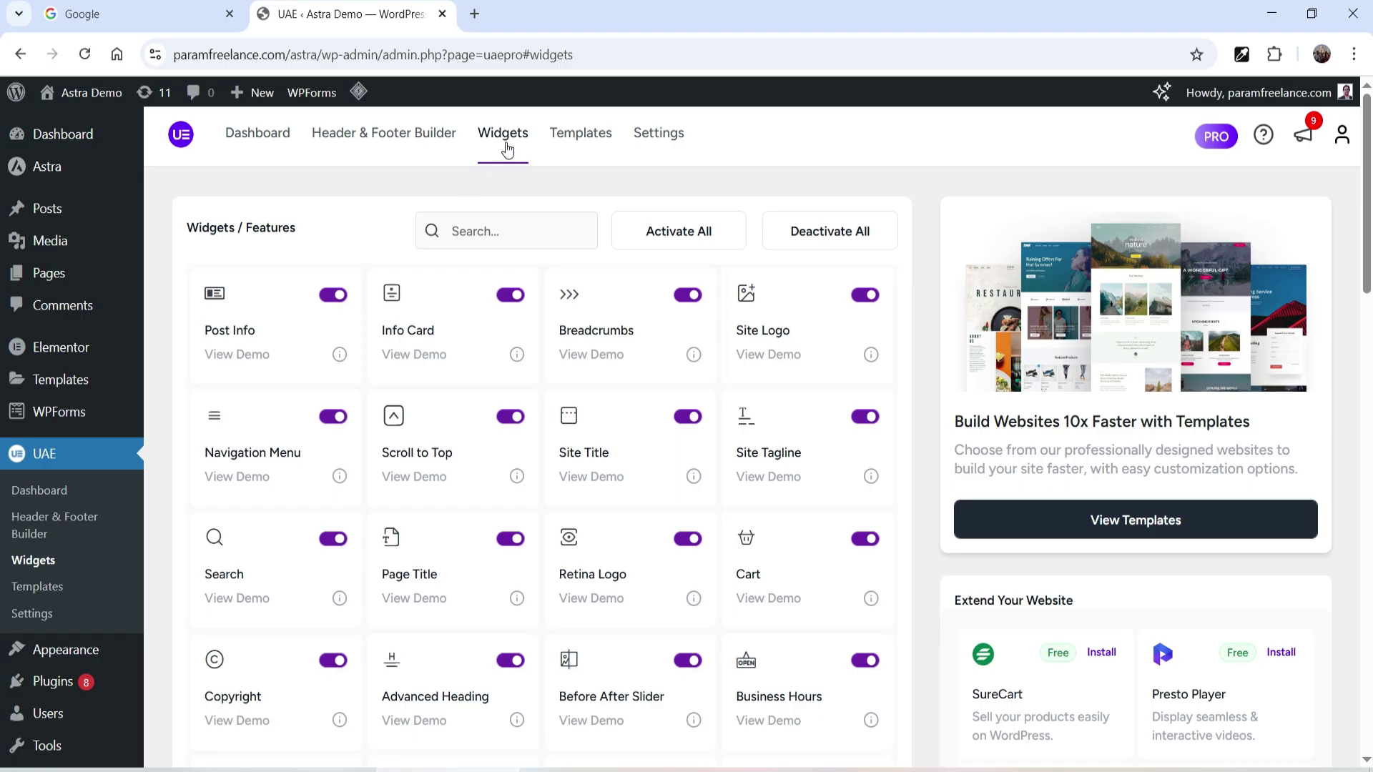
scroll(551, 365, down, 3)
scroll(694, 314, down, 6)
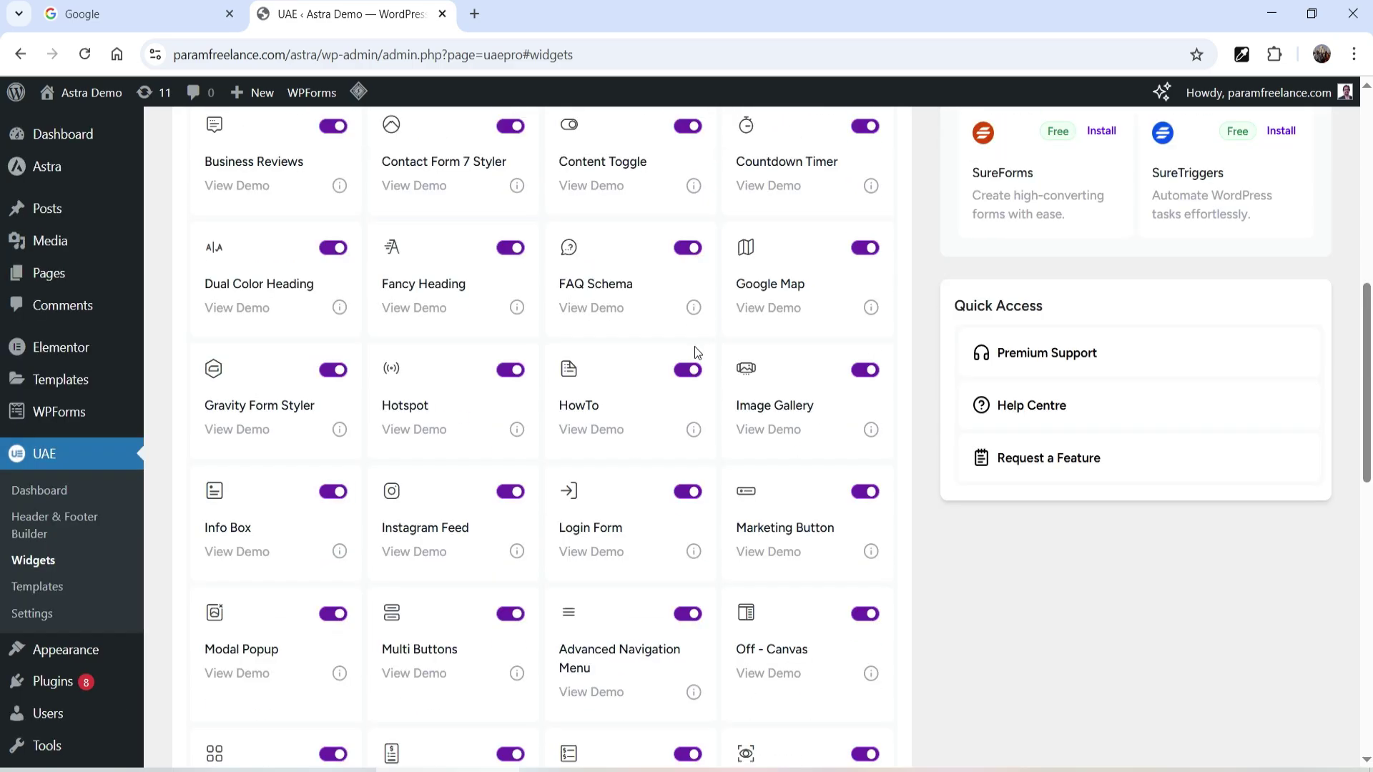
scroll(694, 349, down, 4)
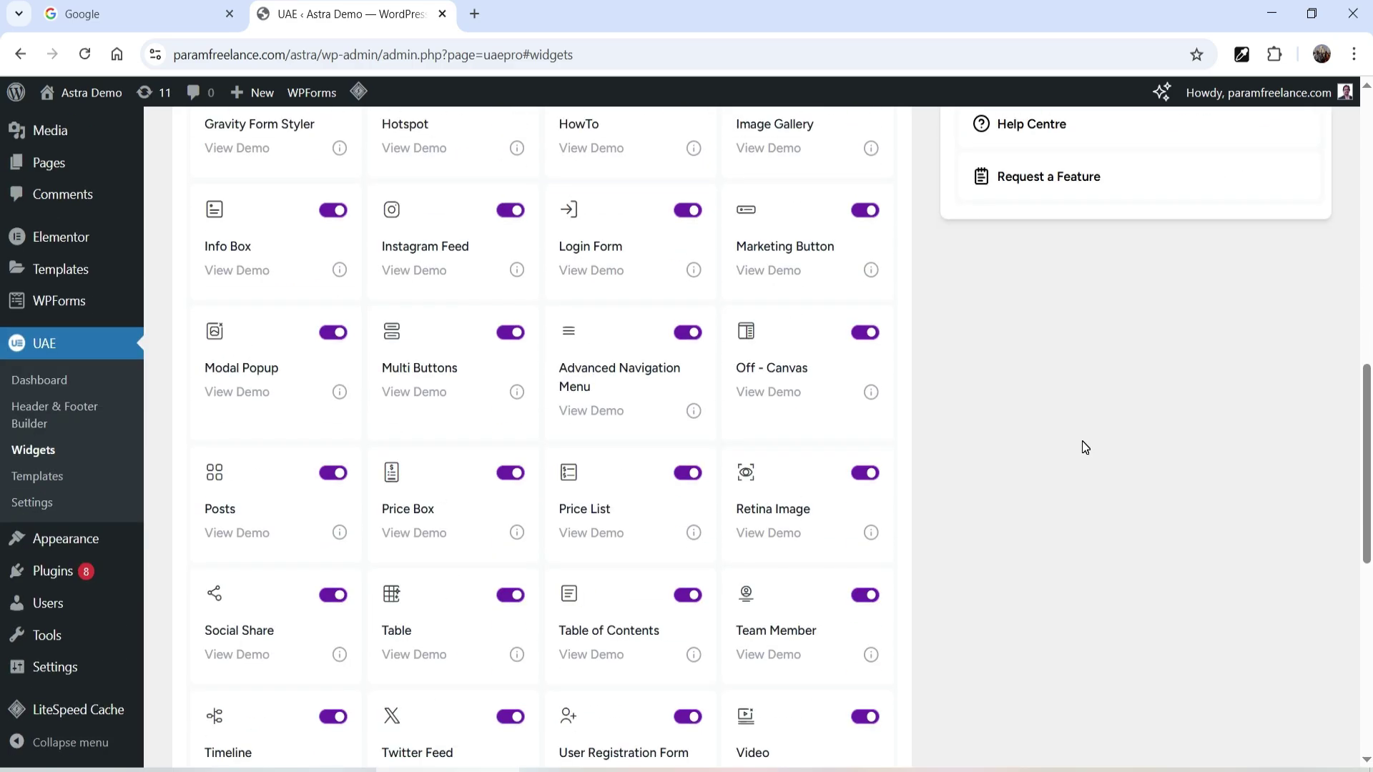
scroll(1085, 447, down, 1)
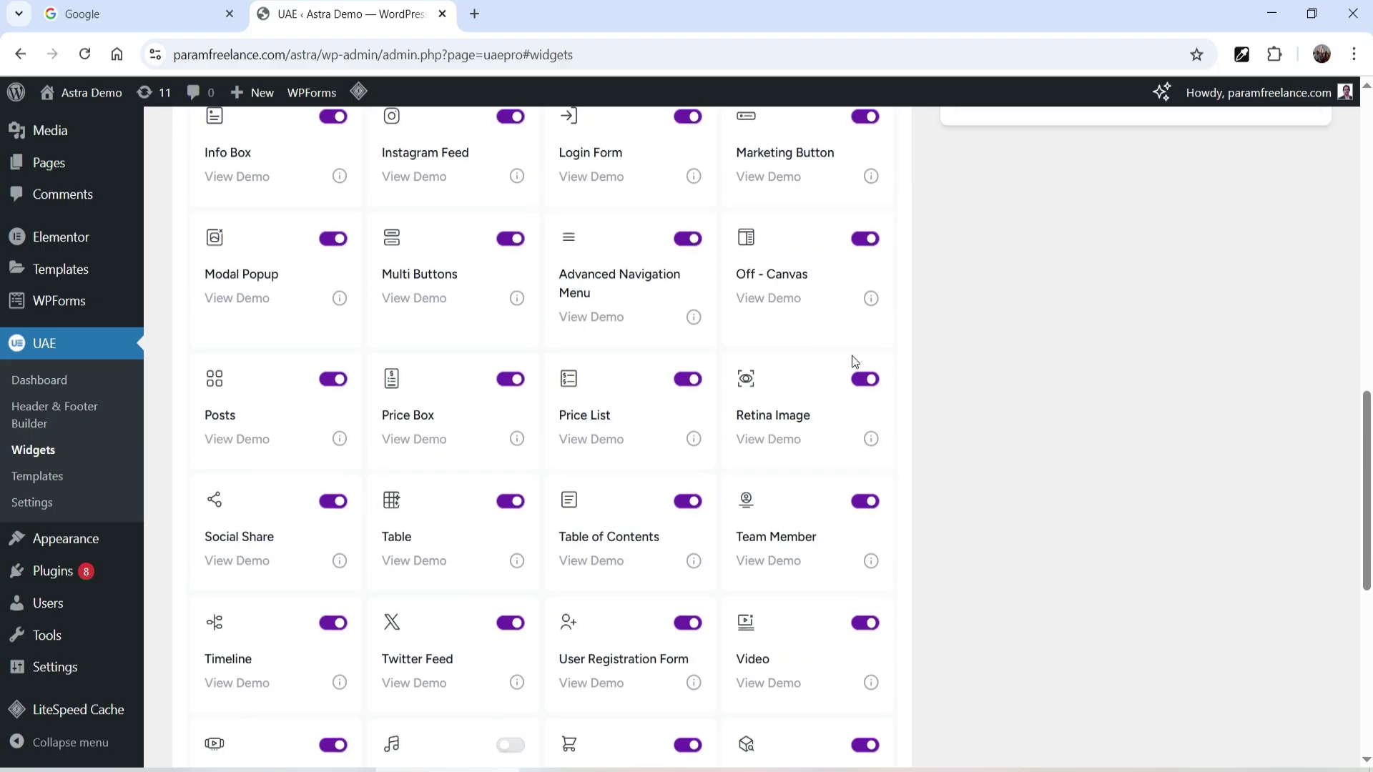
Step: Open the Off-Canvas widget demo in a new tab and view its Display Settings
click(781, 302)
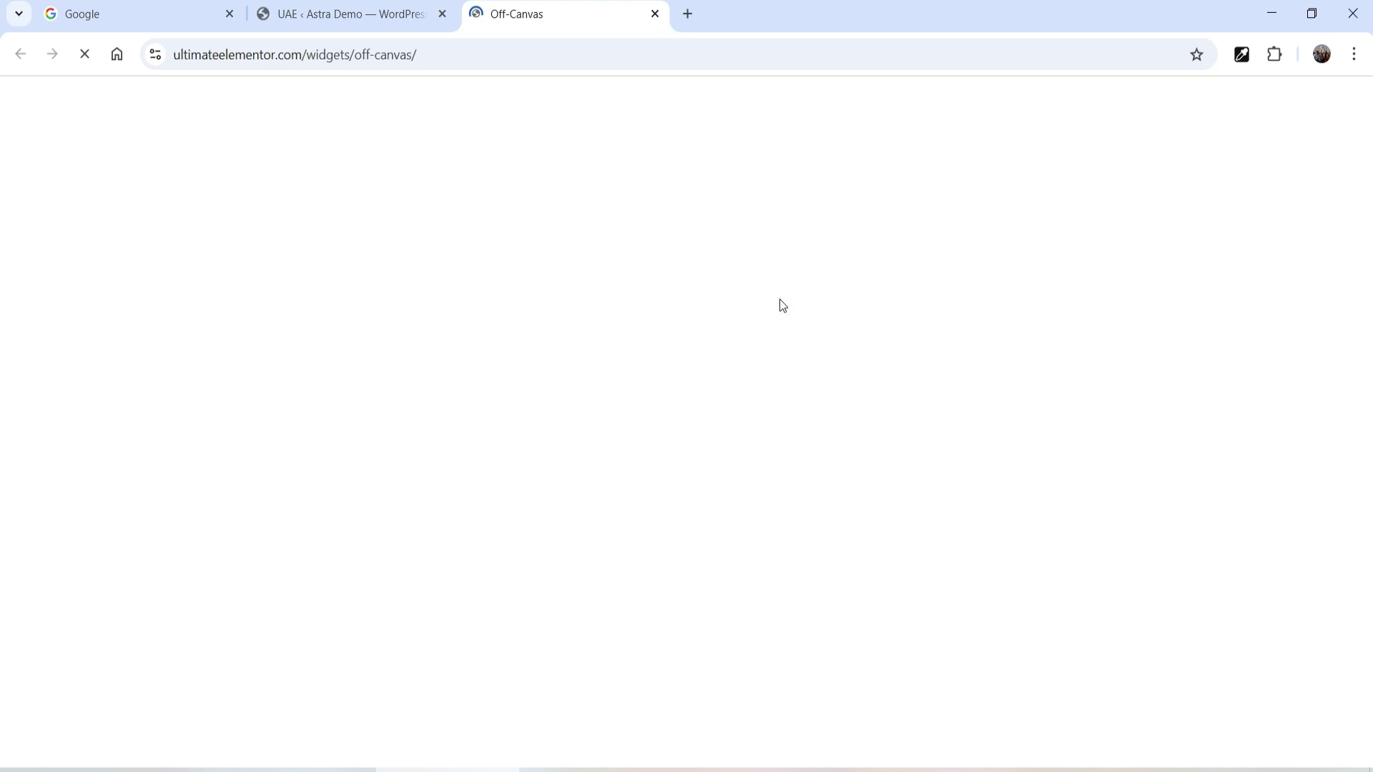
scroll(1015, 322, down, 8)
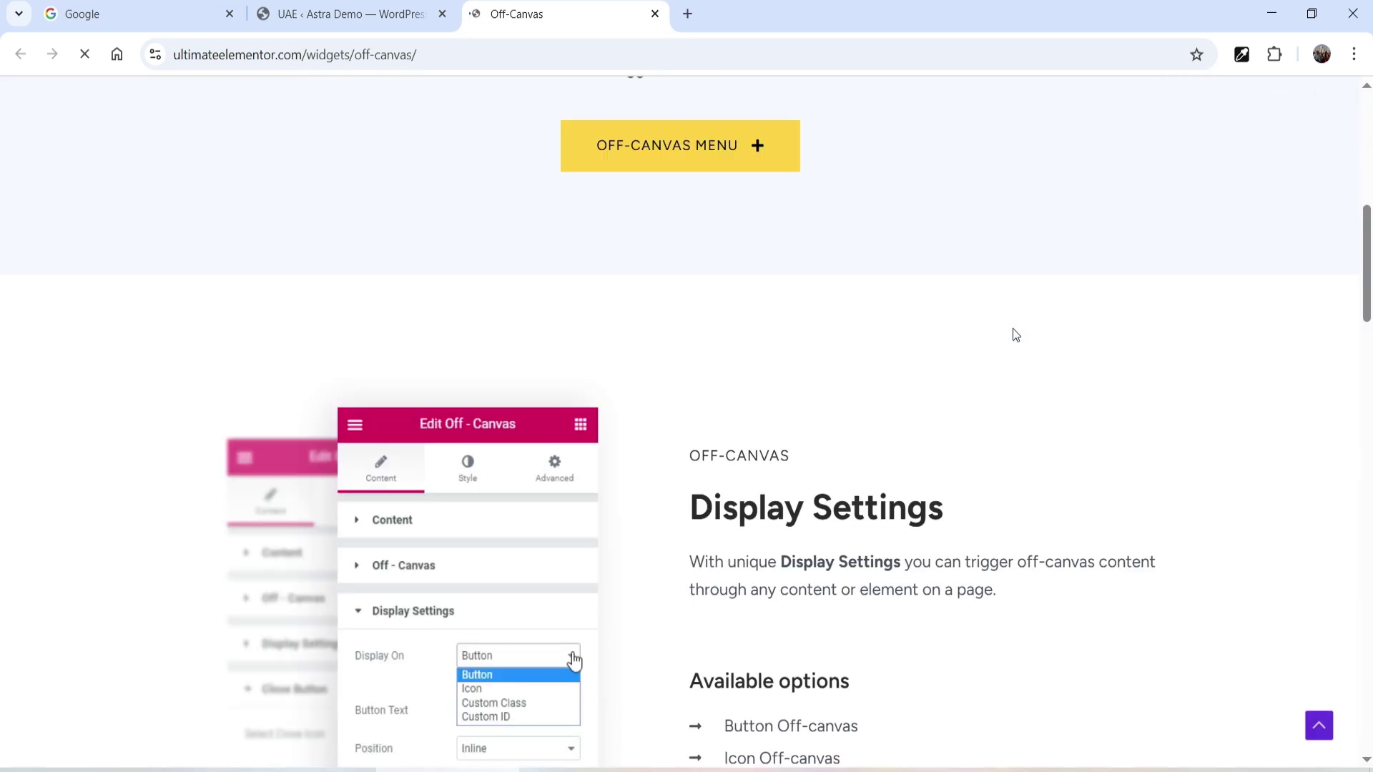
scroll(1013, 329, down, 4)
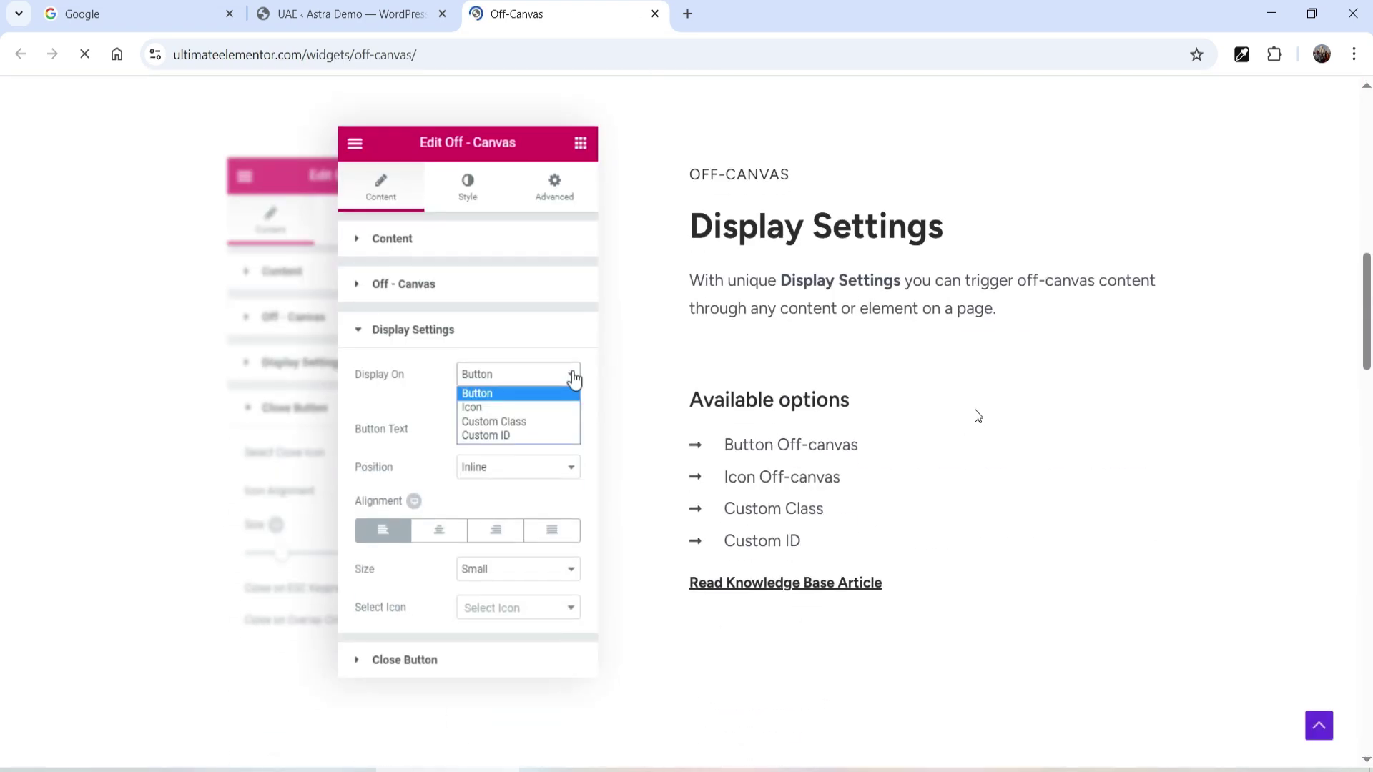
scroll(923, 336, down, 1)
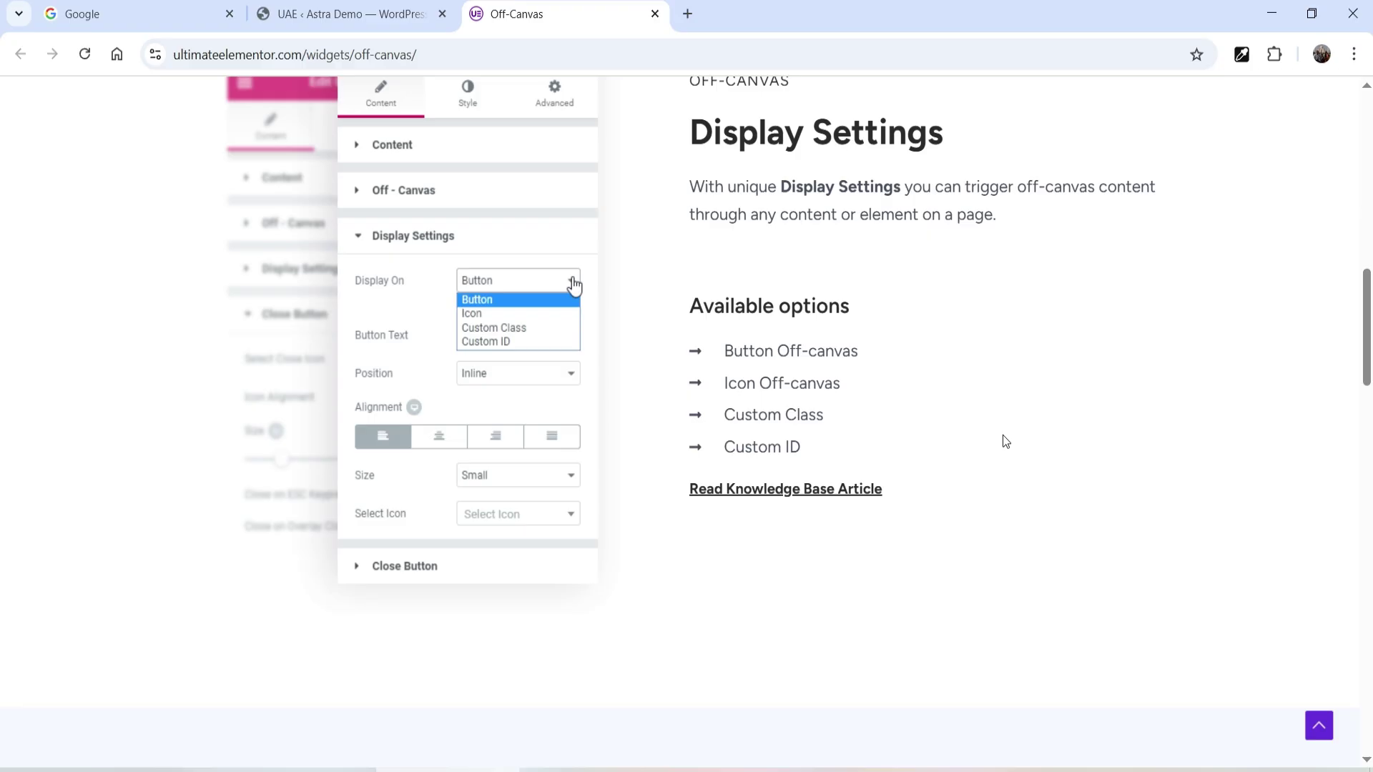
scroll(1015, 444, up, 5)
Step: Return to the UAE Widgets tab and scroll through the widget list
key(ctrl+shift+Tab)
scroll(1111, 418, down, 1)
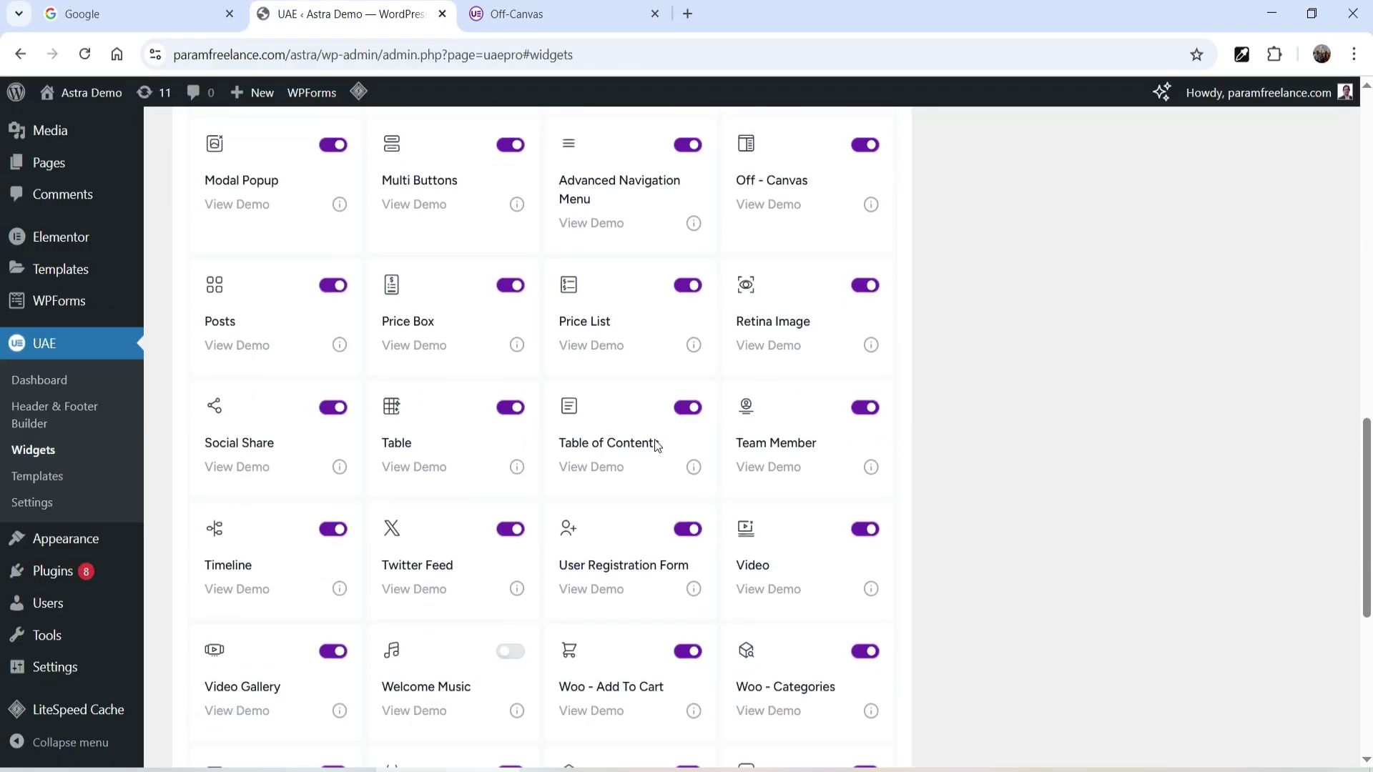
scroll(929, 417, down, 2)
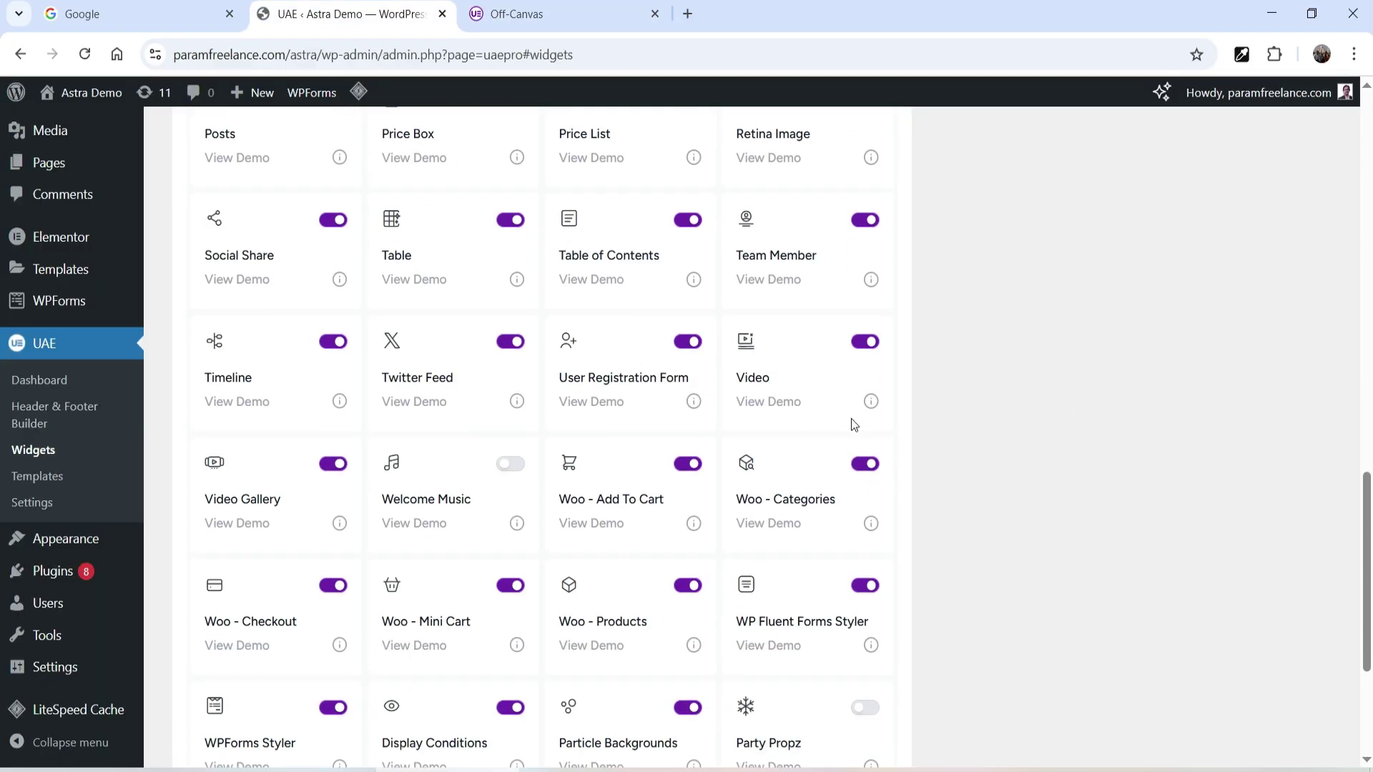
scroll(975, 472, down, 3)
scroll(161, 361, up, 2)
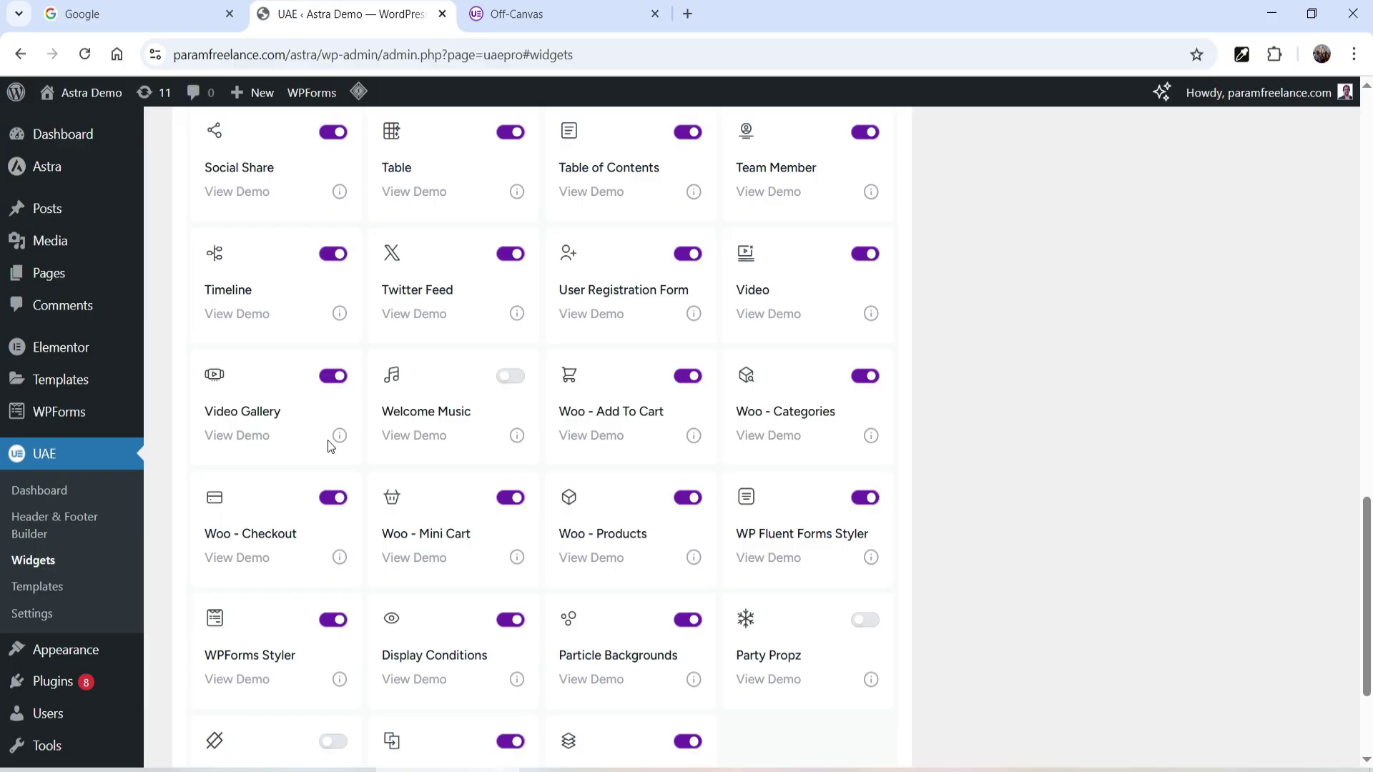
scroll(257, 443, up, 2)
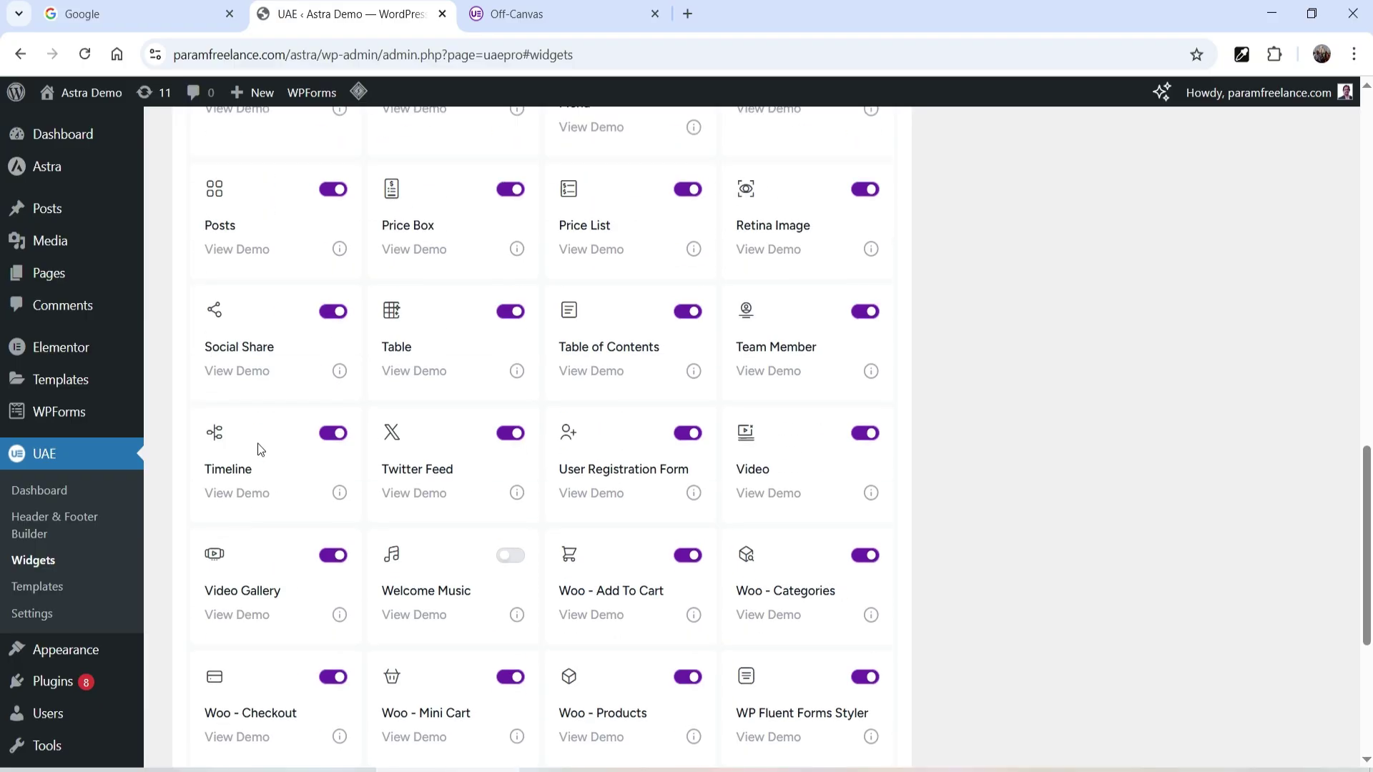
click(238, 501)
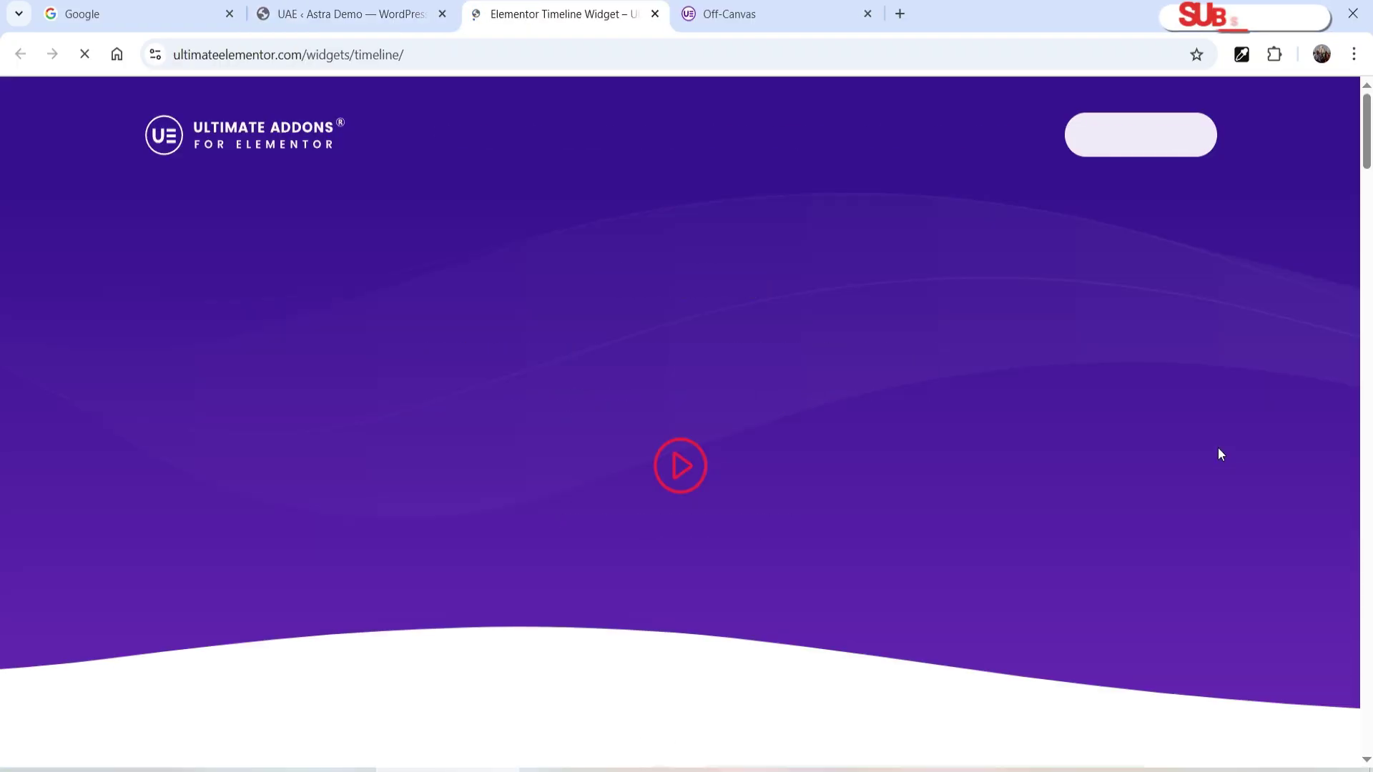
scroll(1023, 316, down, 7)
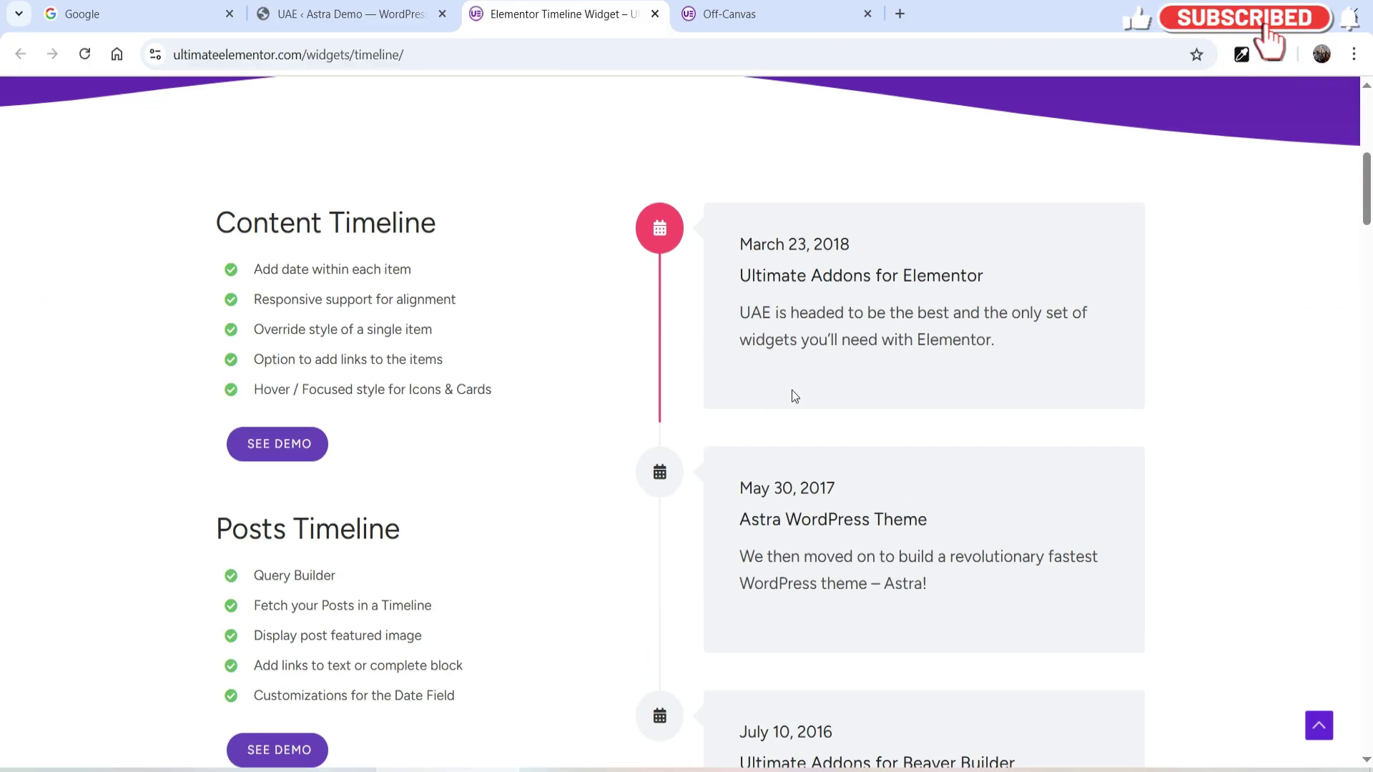
scroll(748, 343, down, 6)
scroll(801, 335, up, 5)
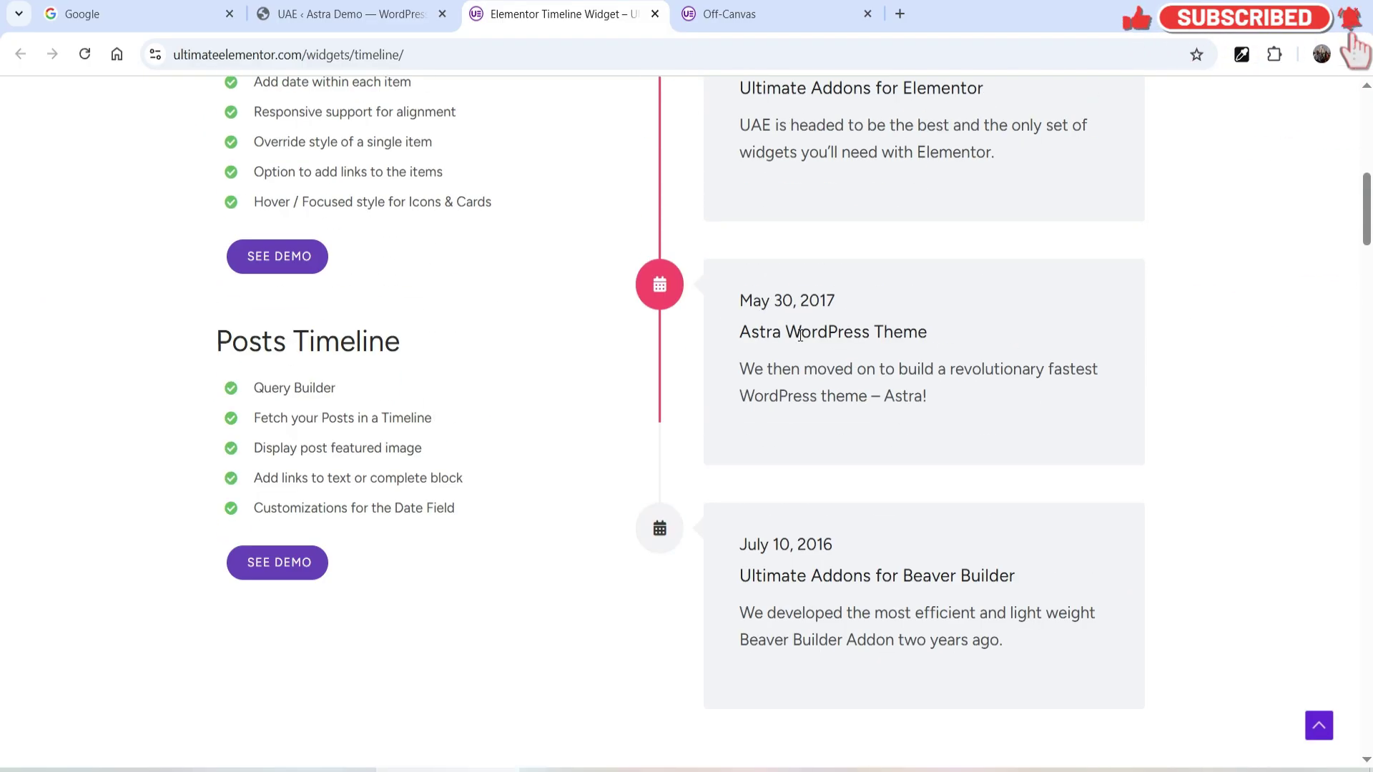
scroll(802, 336, up, 7)
scroll(794, 358, down, 10)
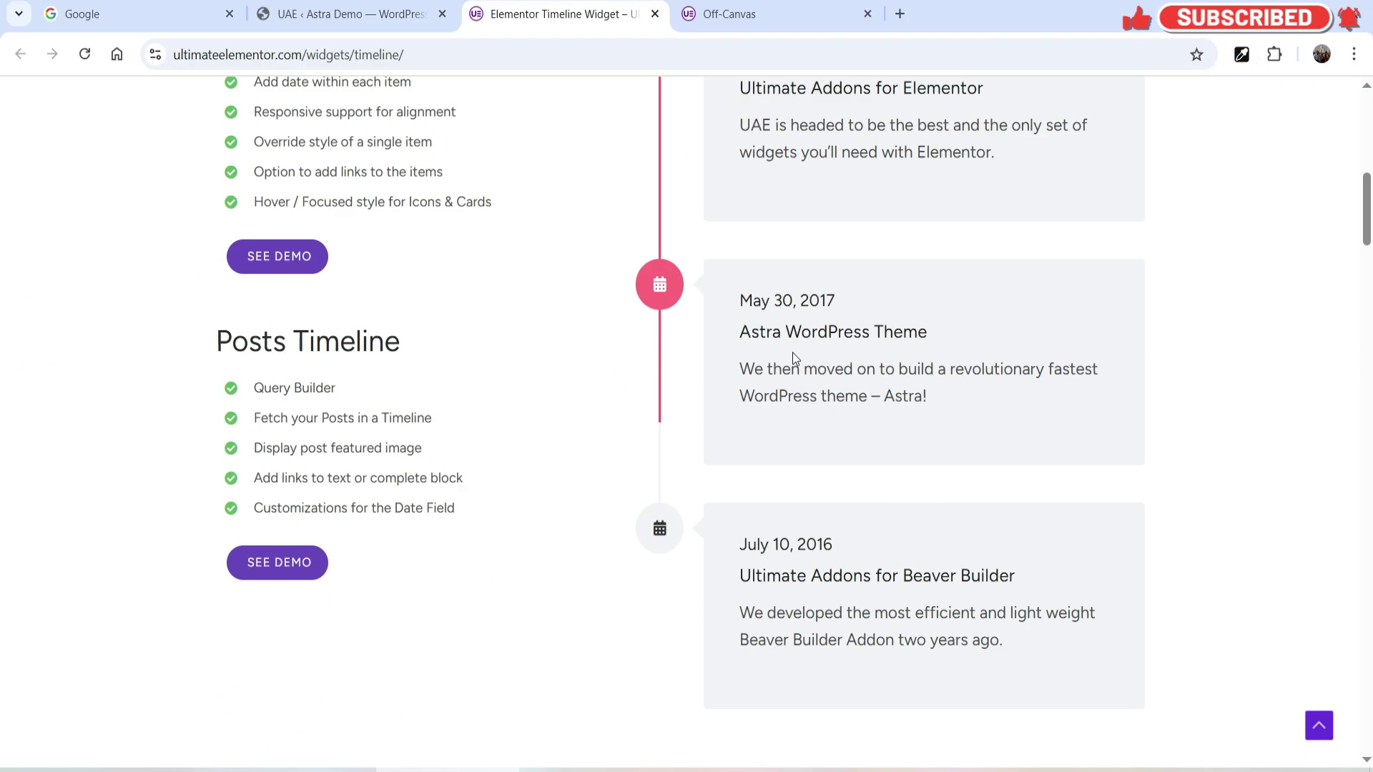
scroll(794, 358, up, 7)
scroll(797, 322, down, 10)
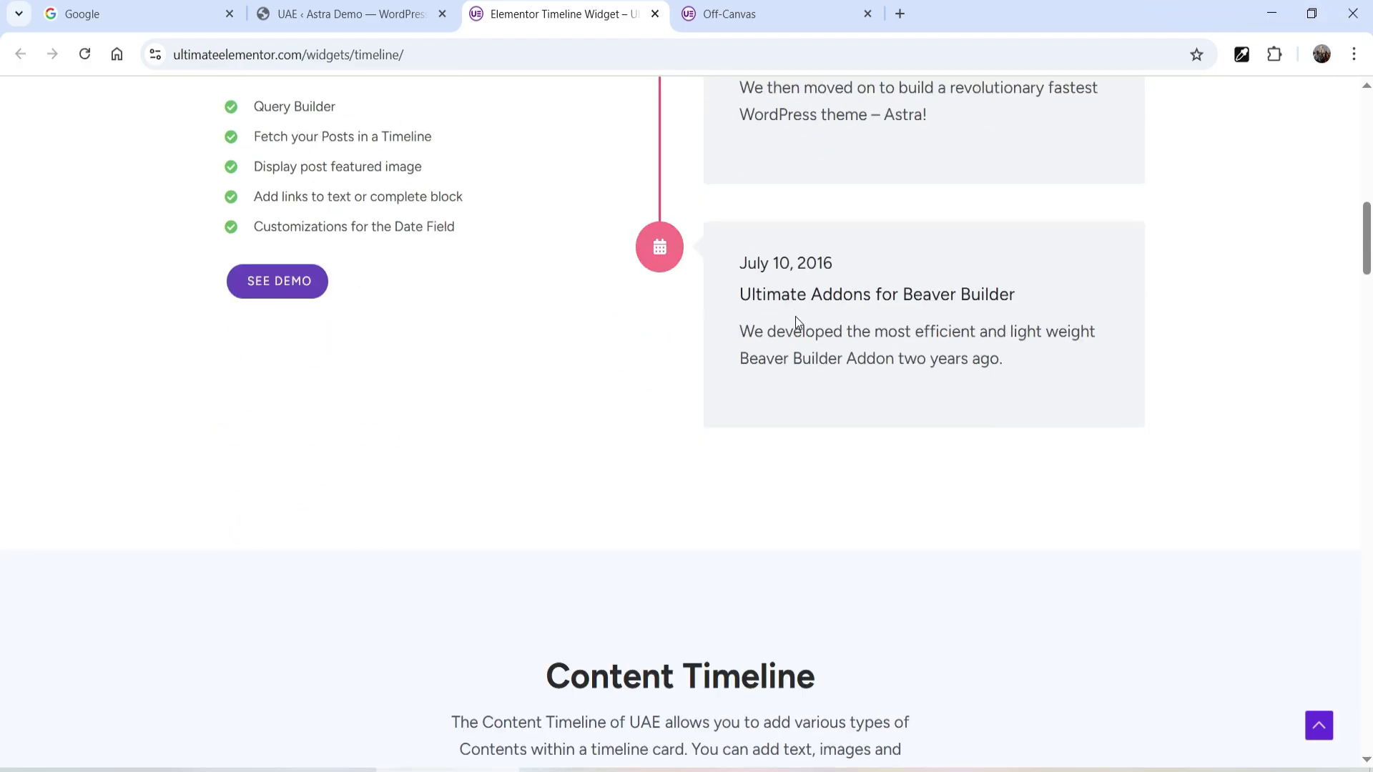
scroll(353, 346, up, 13)
scroll(397, 335, down, 1)
scroll(397, 335, down, 2)
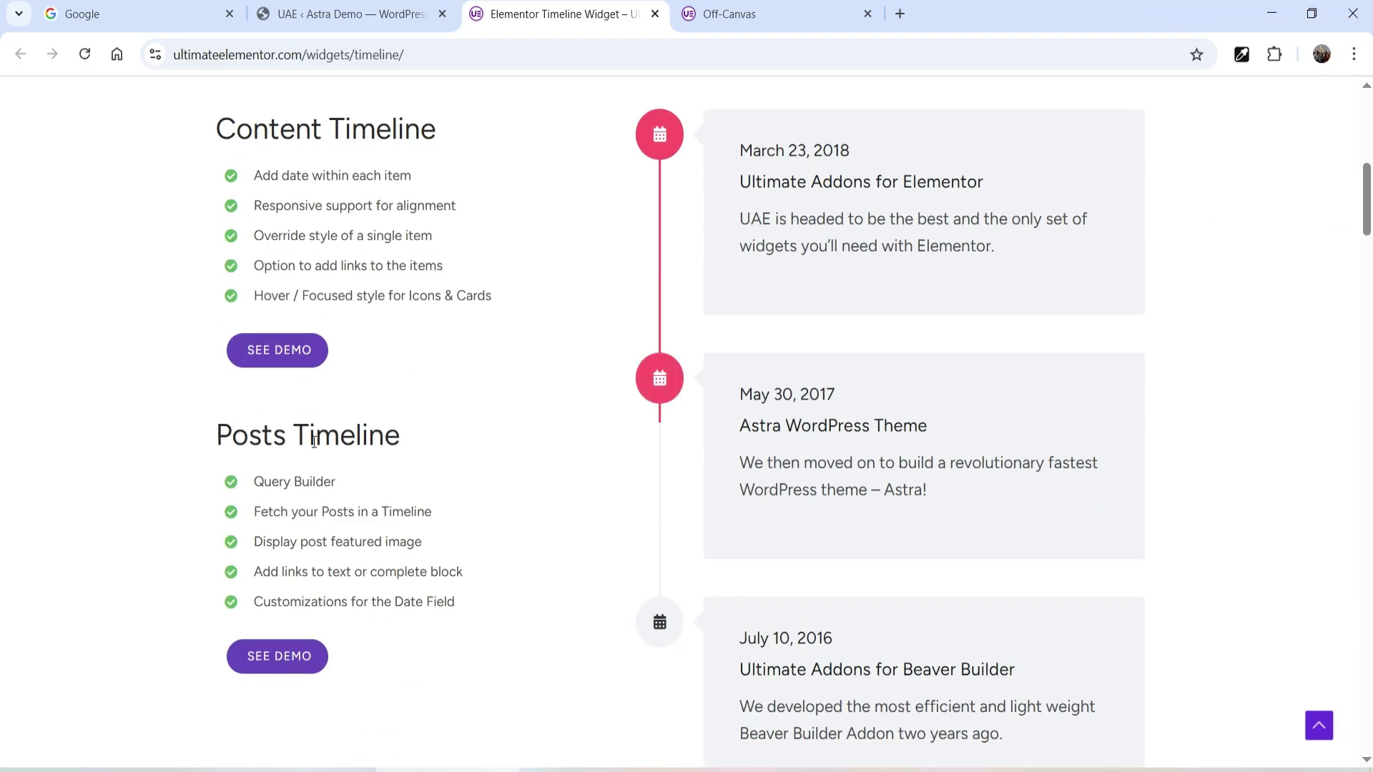
scroll(333, 422, down, 10)
scroll(721, 330, down, 13)
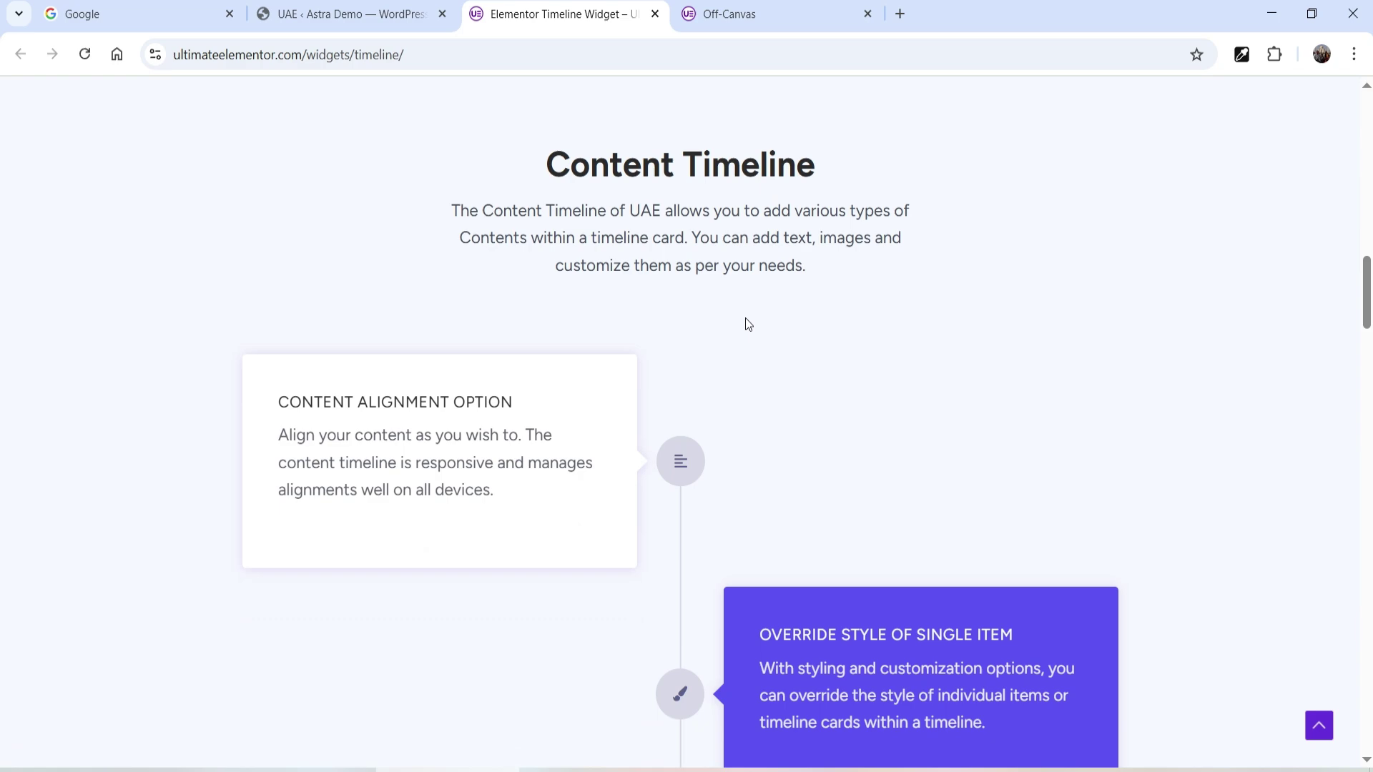
scroll(739, 295, down, 15)
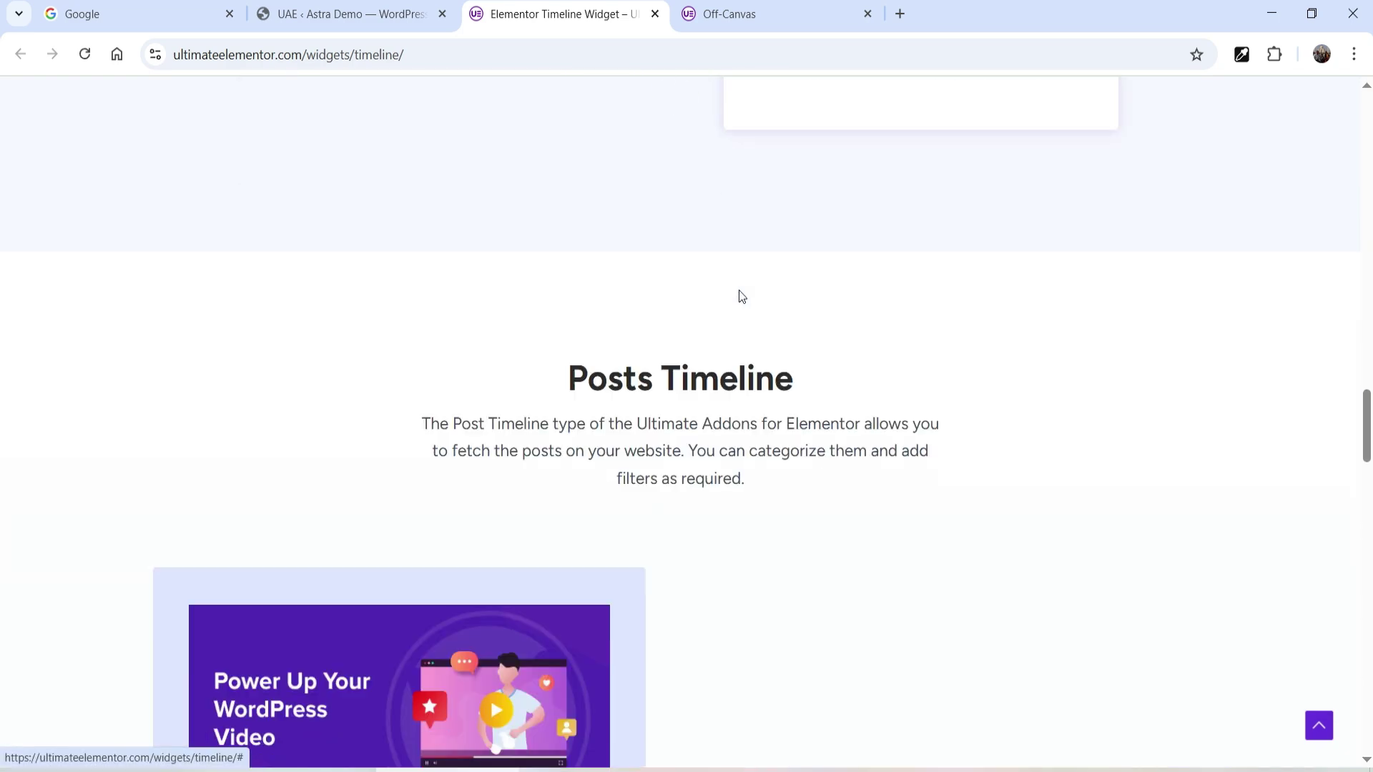
scroll(816, 303, down, 6)
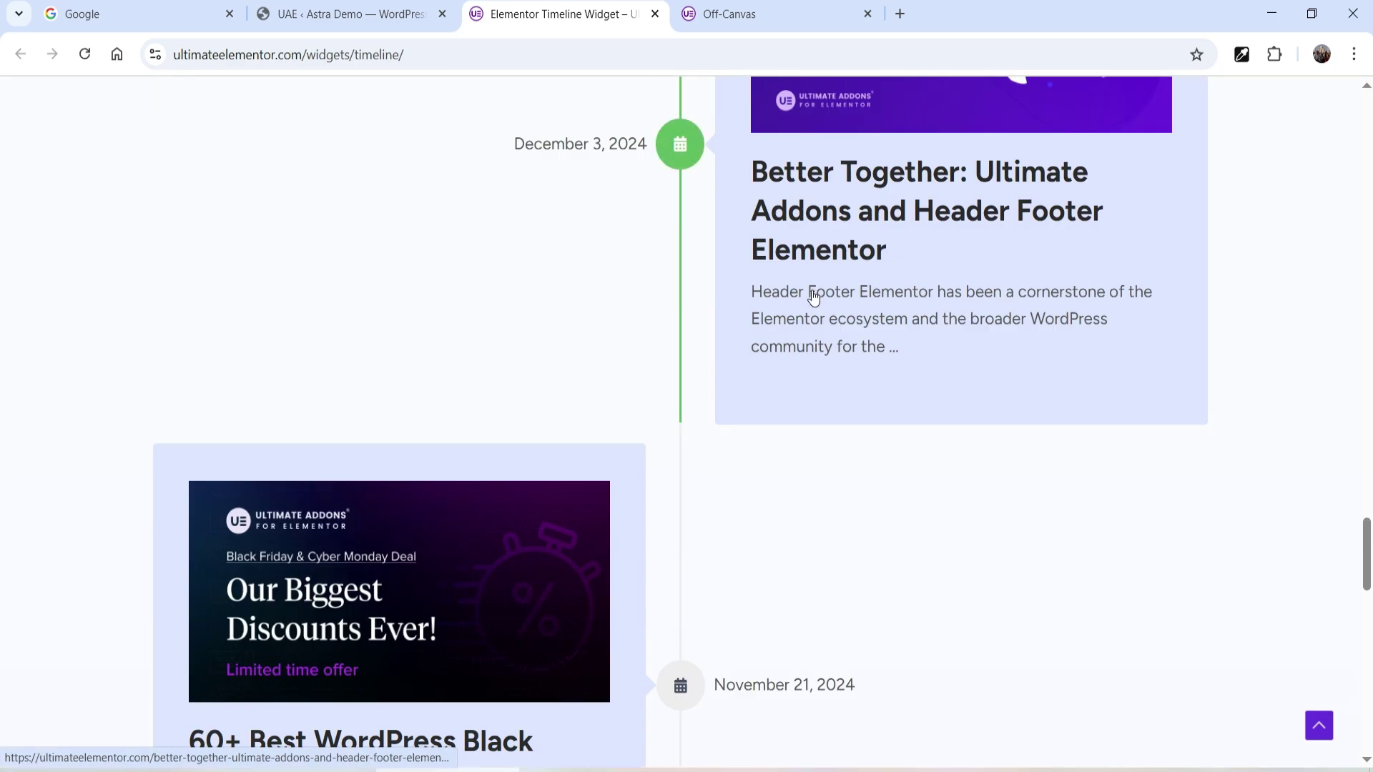
key(ctrl+w)
Step: View the Multi Buttons demo's Purchase and Free Trial example, then return to the admin tab
click(422, 492)
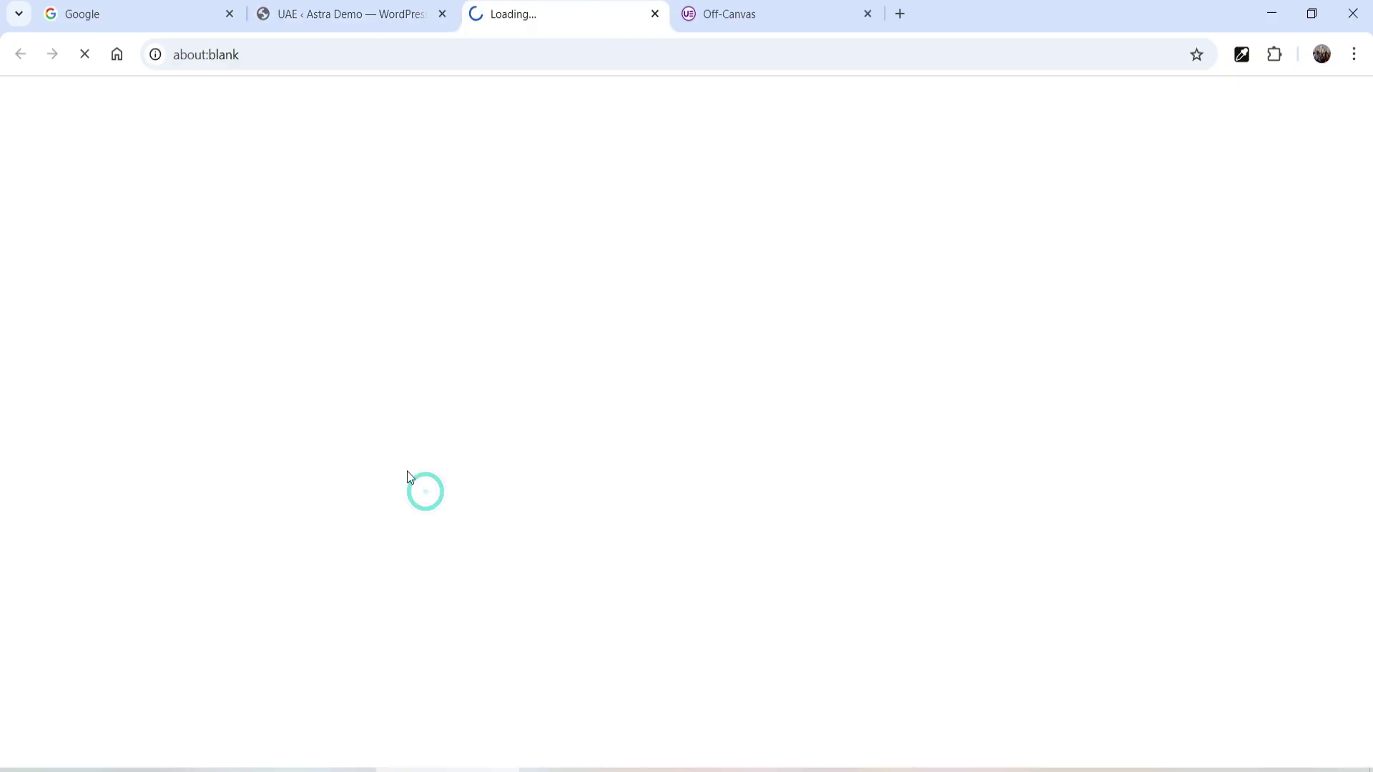
scroll(1027, 337, down, 20)
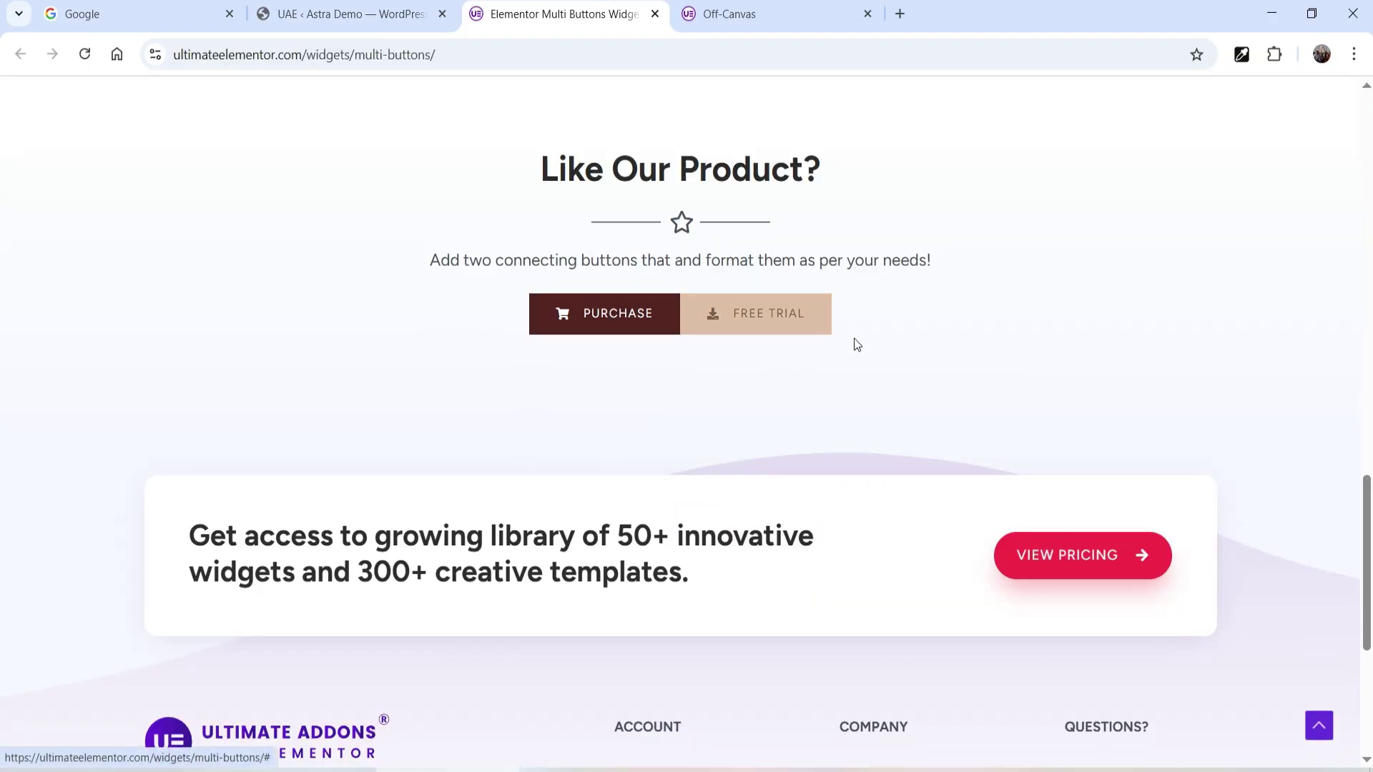
key(ctrl+shift+Tab)
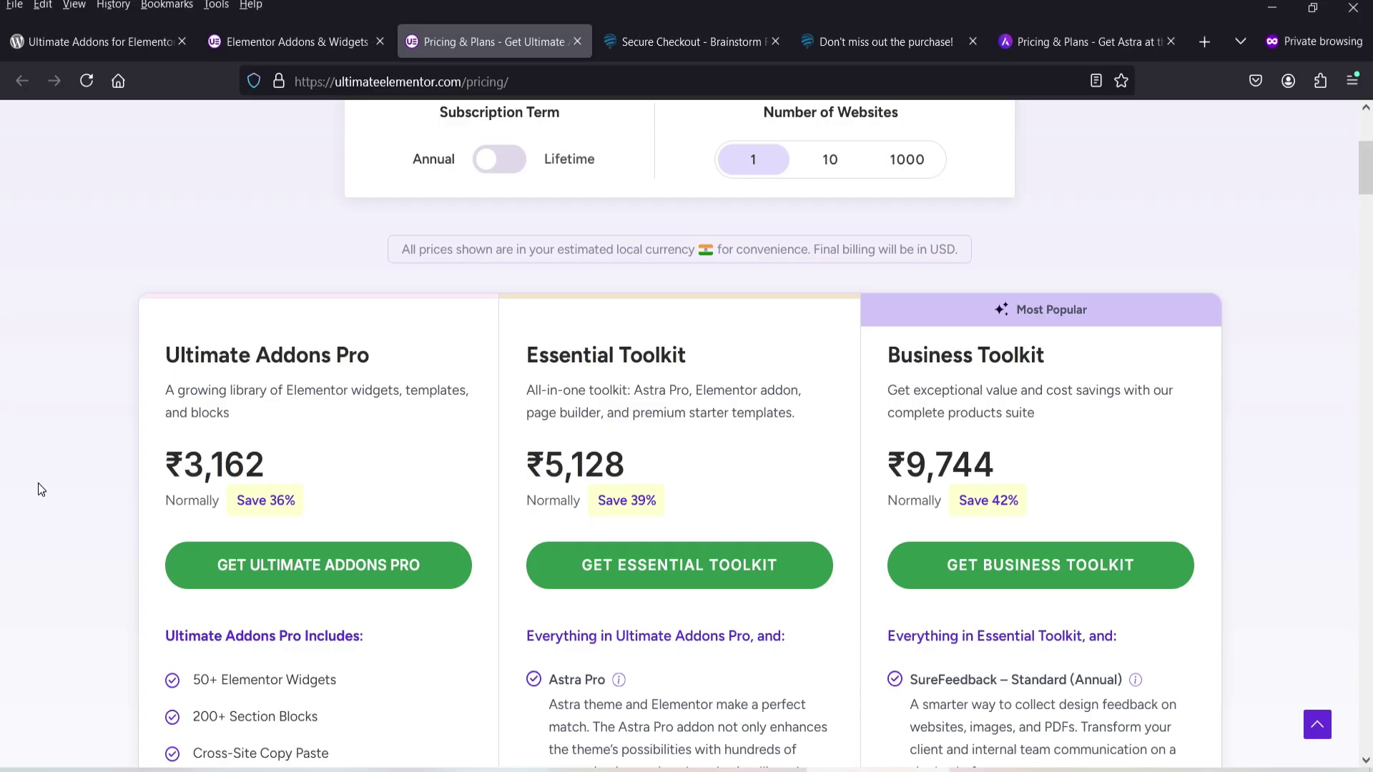
Step: Scroll to the Ultimate Addons Pro, Essential Toolkit and Business Toolkit plan cards
scroll(7, 474, down, 3)
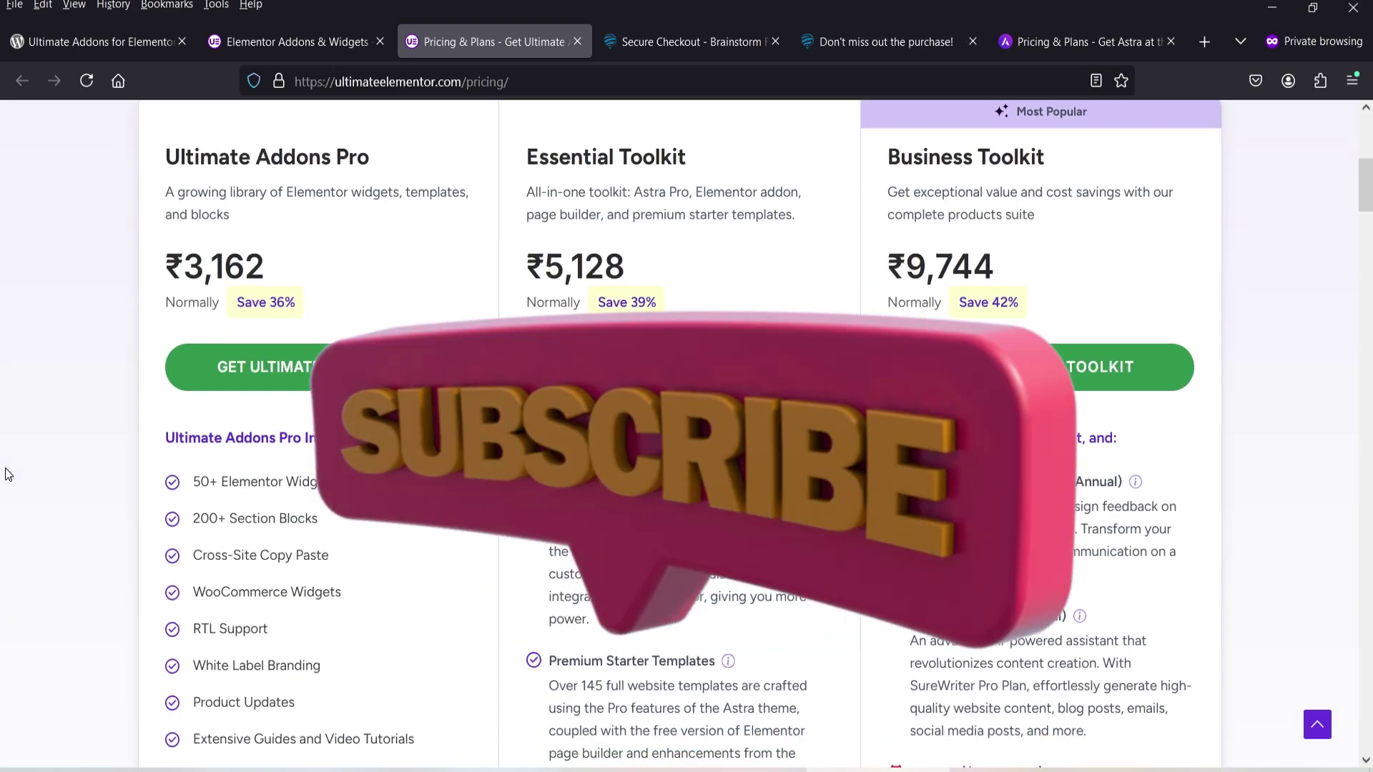